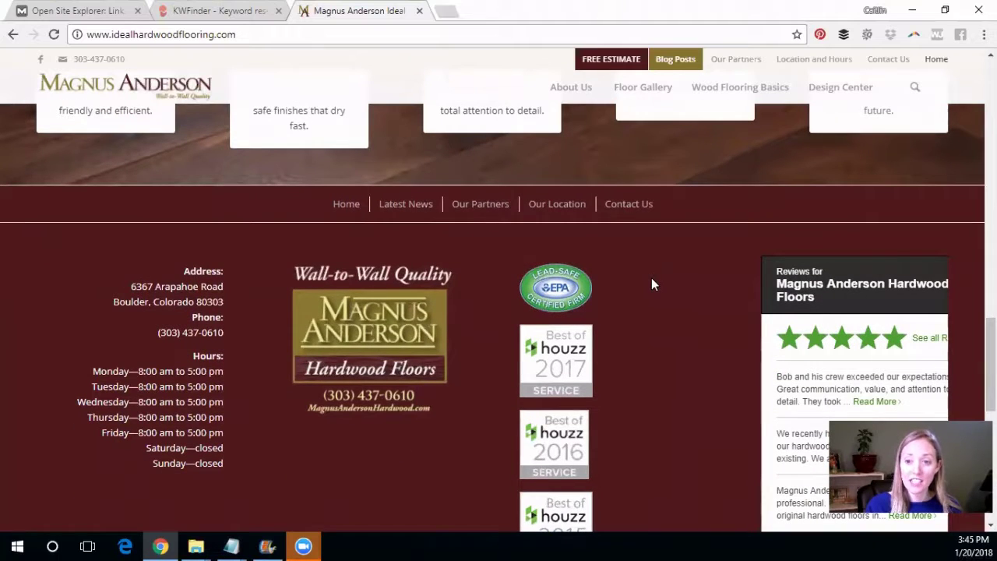
pyautogui.scroll(-5, 651, 283)
pyautogui.scroll(-4, 574, 260)
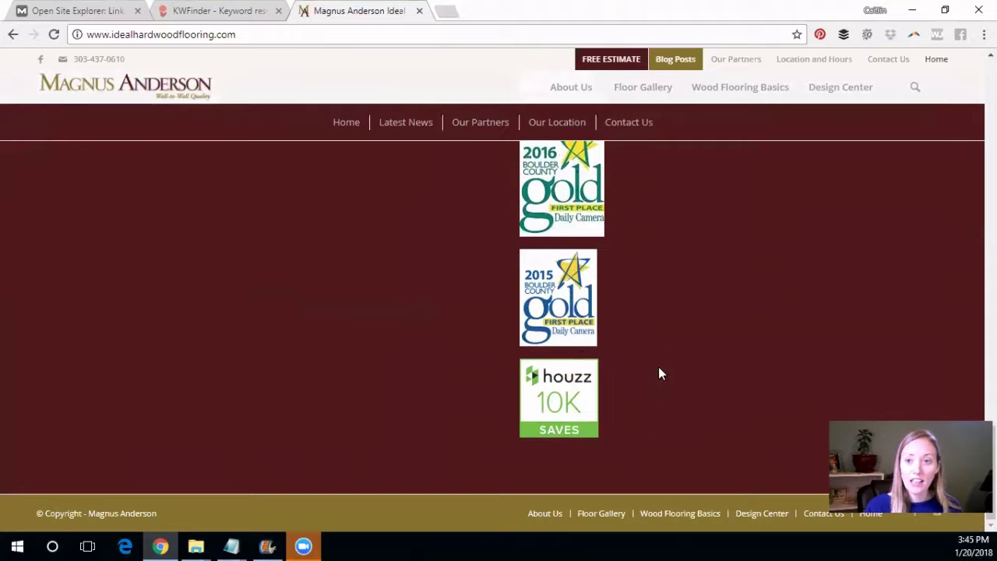
pyautogui.scroll(15, 686, 375)
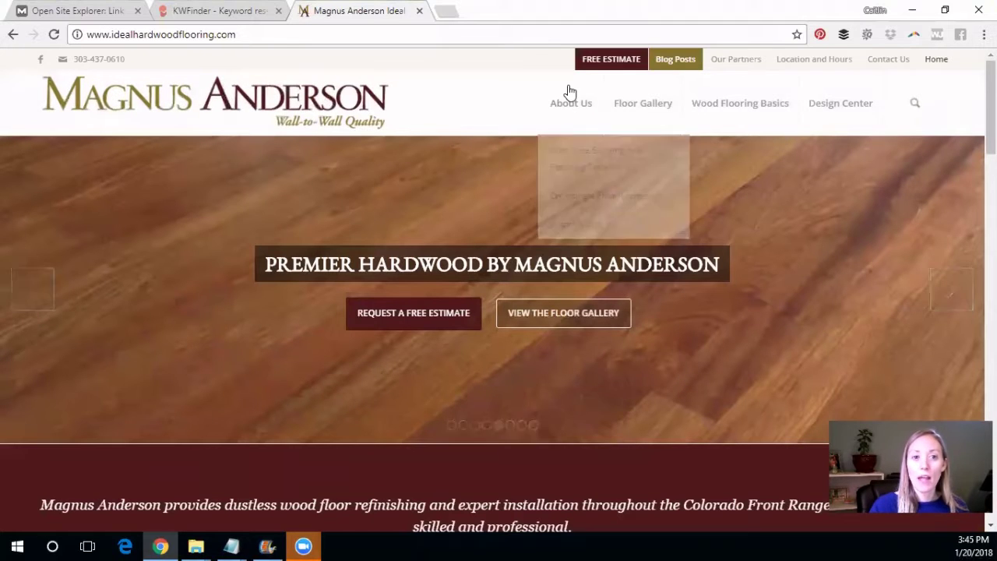
pyautogui.click(286, 39)
pyautogui.hotkey('ctrl', 'c')
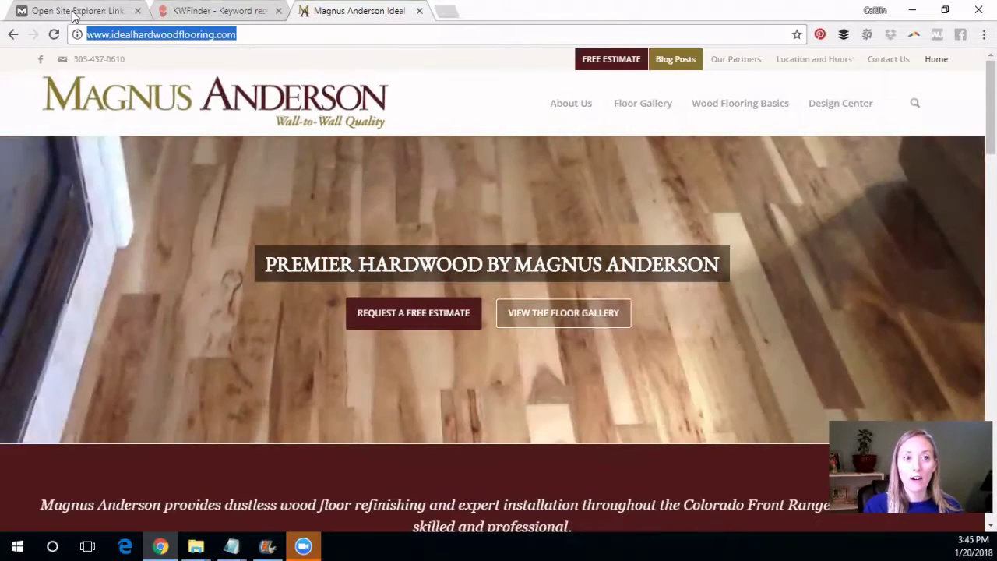
pyautogui.click(76, 12)
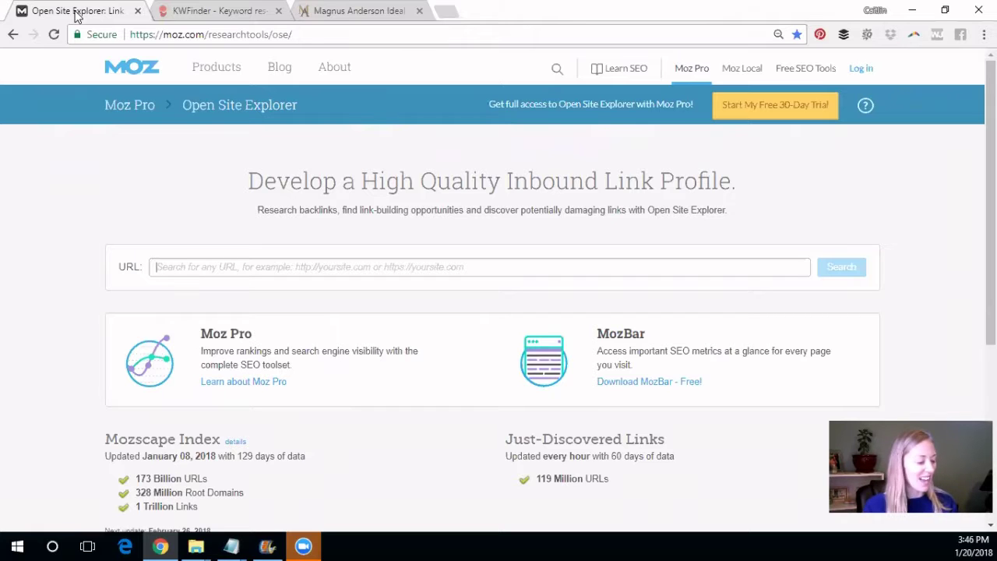
pyautogui.hotkey('ctrl', 'v')
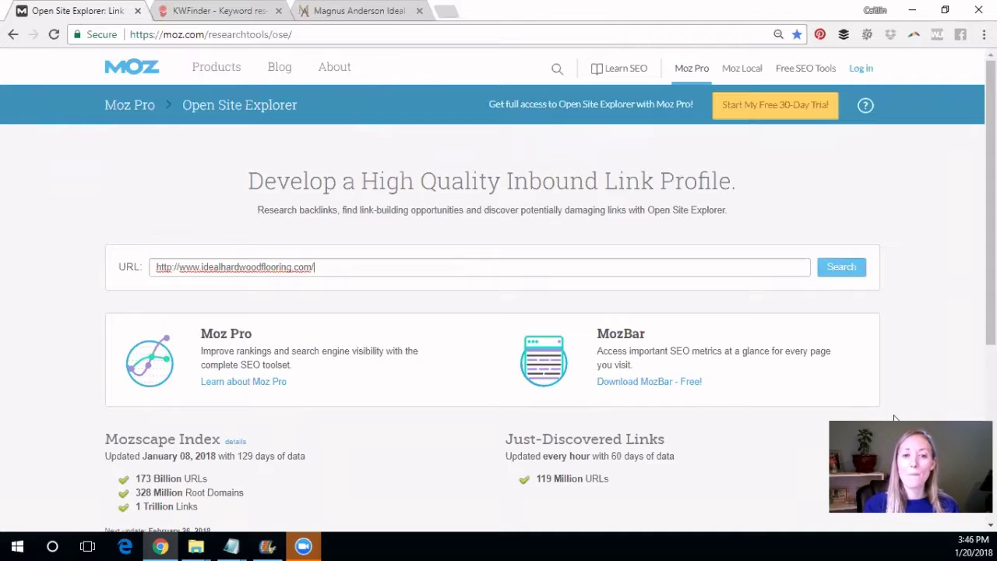
pyautogui.click(858, 272)
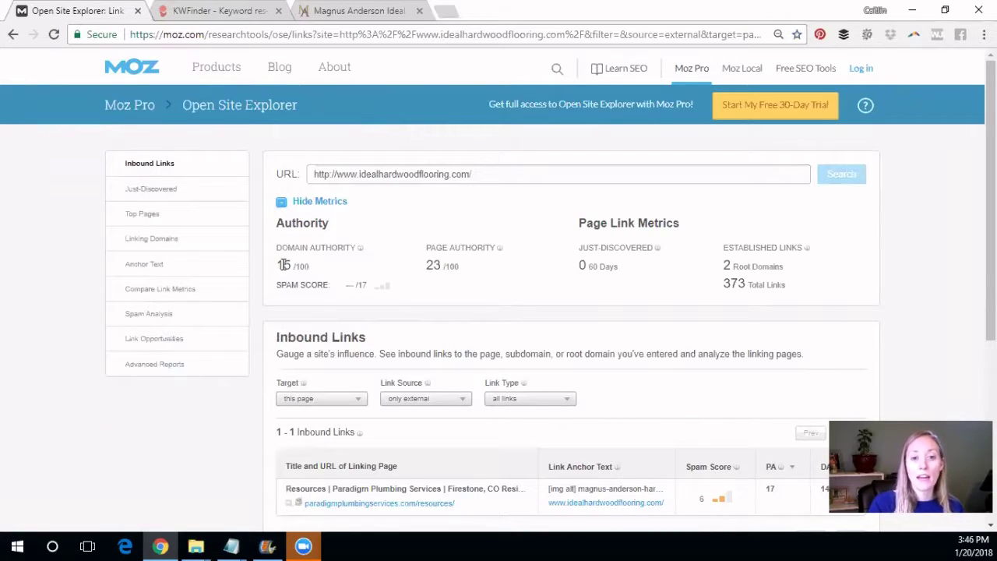
# - Examine the site's domain authority and page authority scores
pyautogui.moveTo(275, 258); pyautogui.dragTo(312, 258)
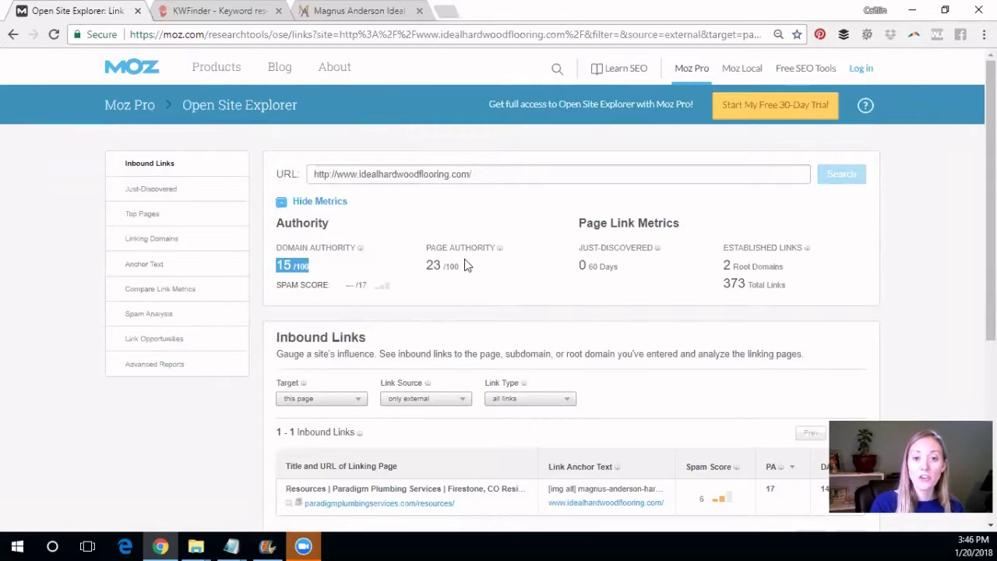
pyautogui.moveTo(426, 266); pyautogui.dragTo(463, 275)
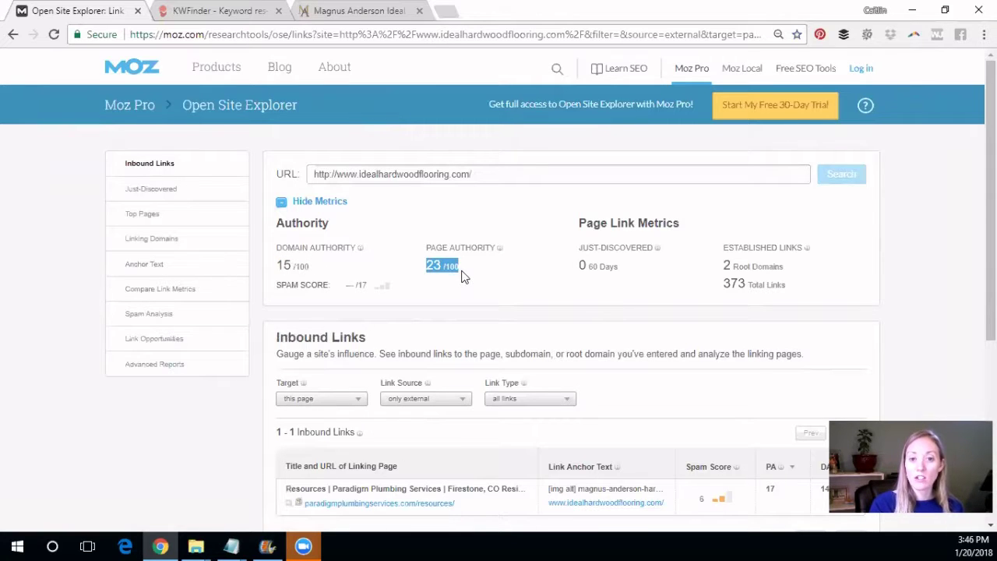
pyautogui.click(458, 266)
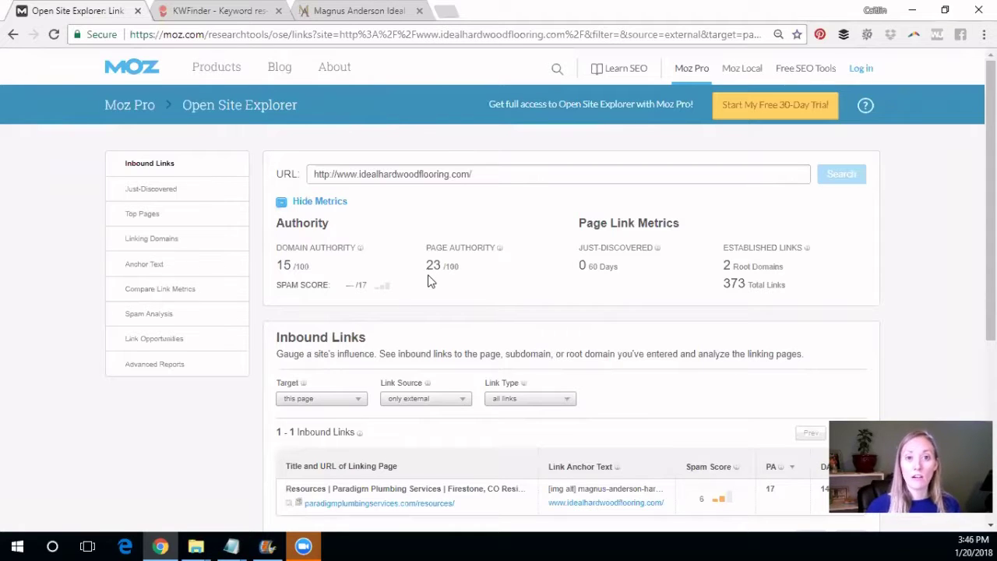
# - Return to the Magnus Anderson website, browse its blog posts and open the American Black Walnut article
pyautogui.hotkey('ctrl', '3')
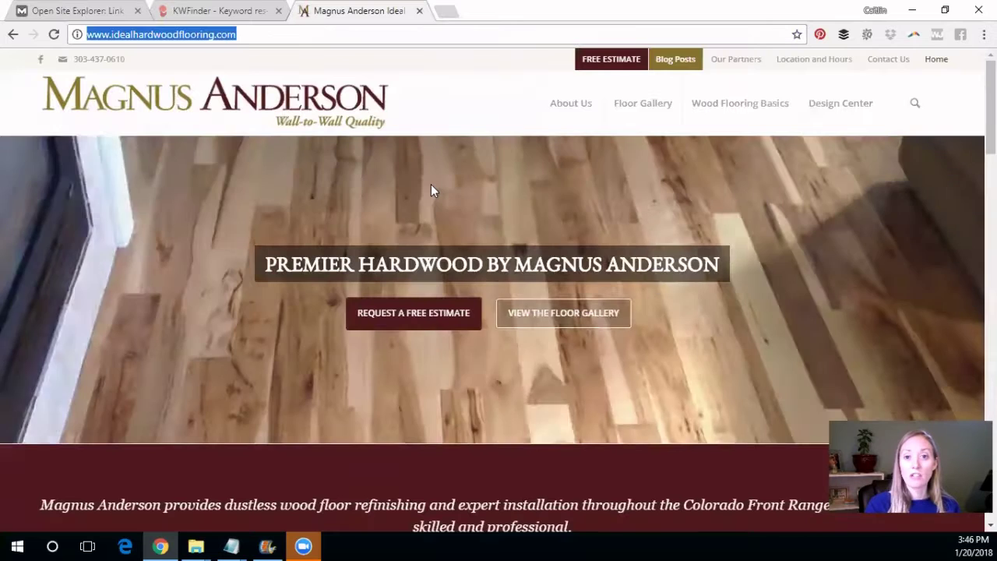
pyautogui.click(688, 68)
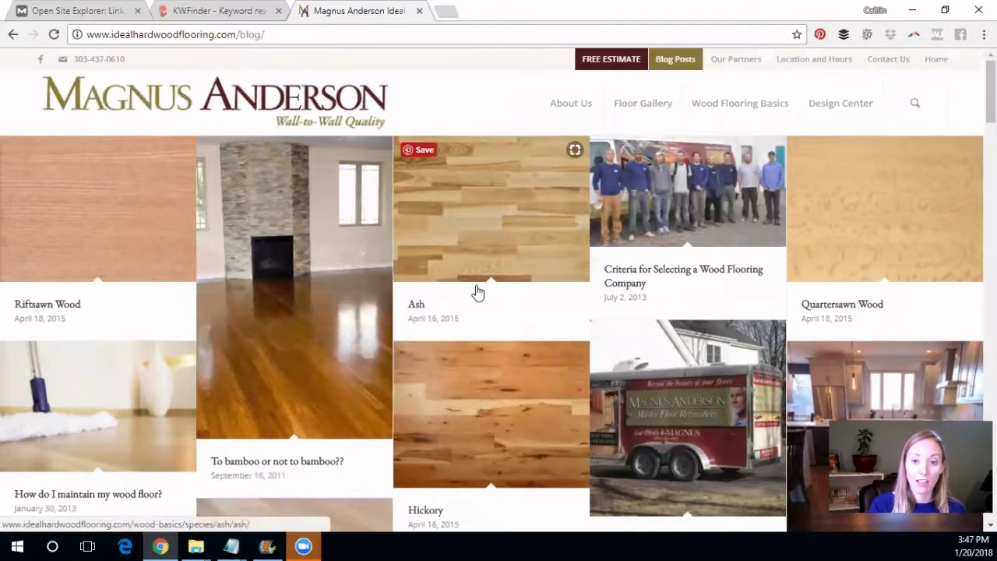
pyautogui.scroll(-3, 474, 292)
pyautogui.scroll(-3, 515, 339)
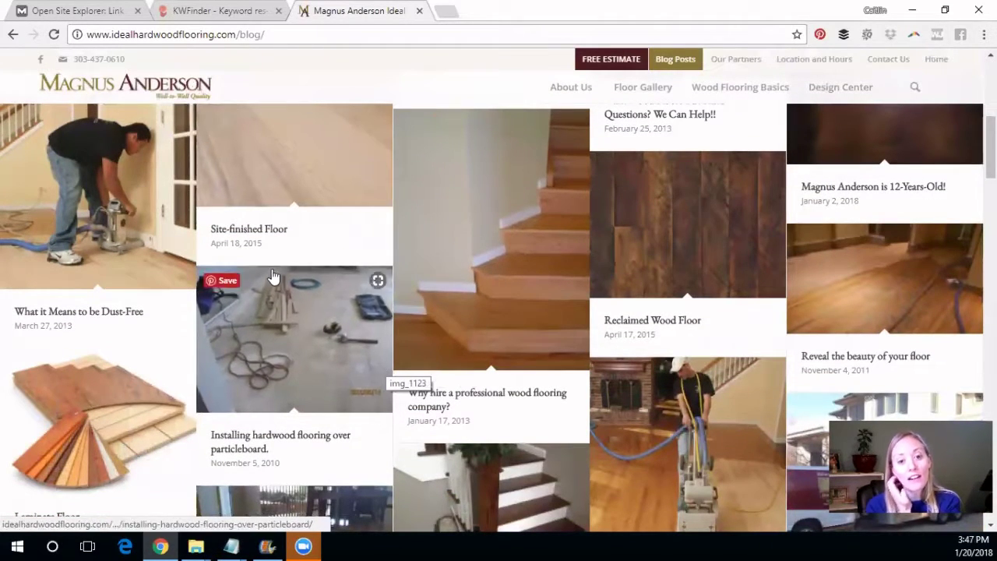
pyautogui.scroll(3, 317, 355)
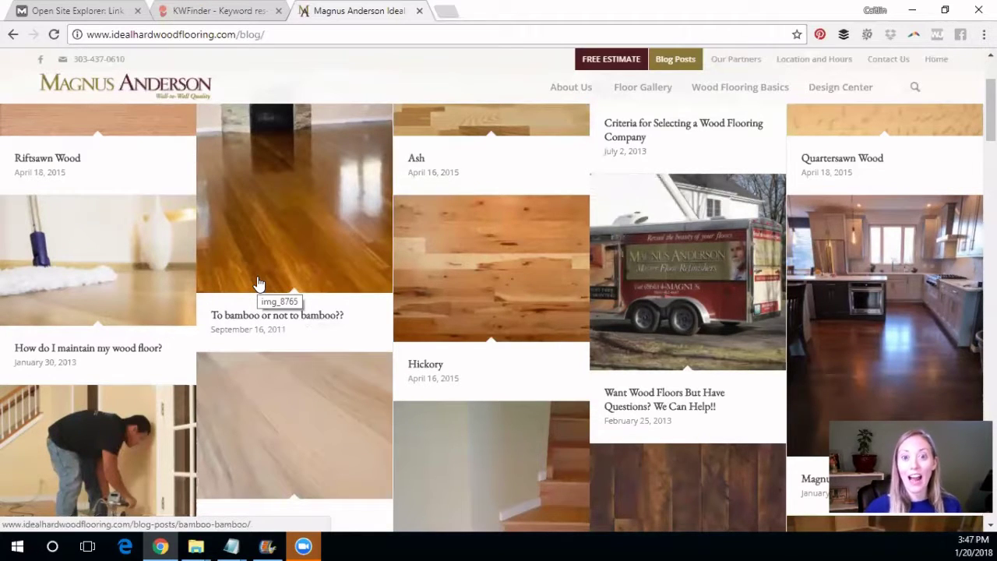
pyautogui.scroll(2, 524, 340)
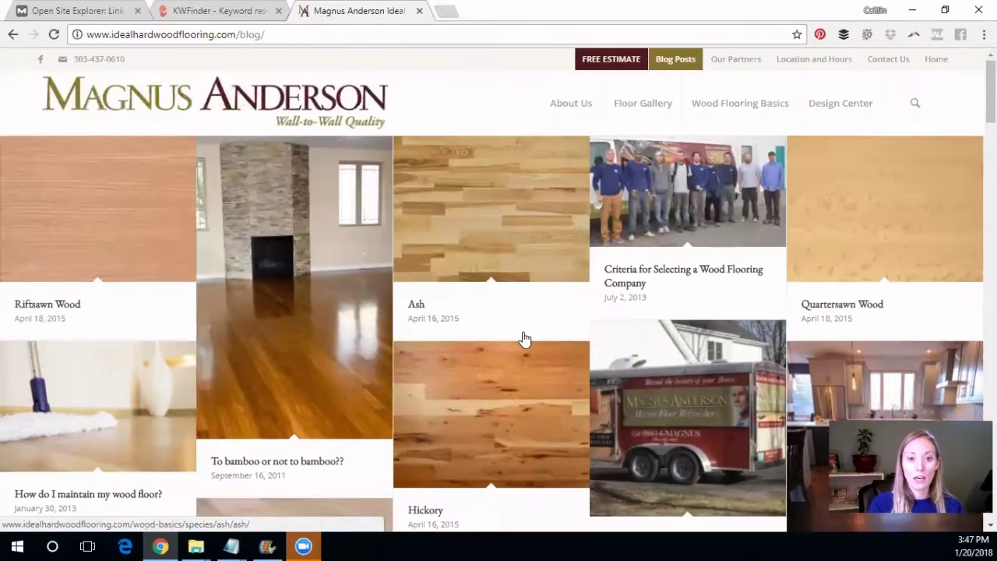
pyautogui.scroll(-8, 524, 340)
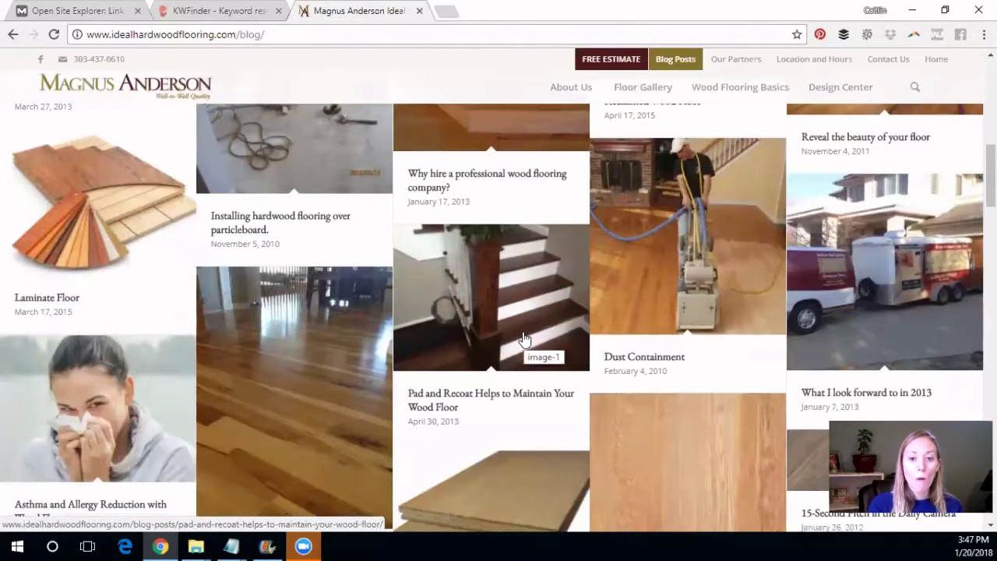
pyautogui.scroll(-5, 524, 340)
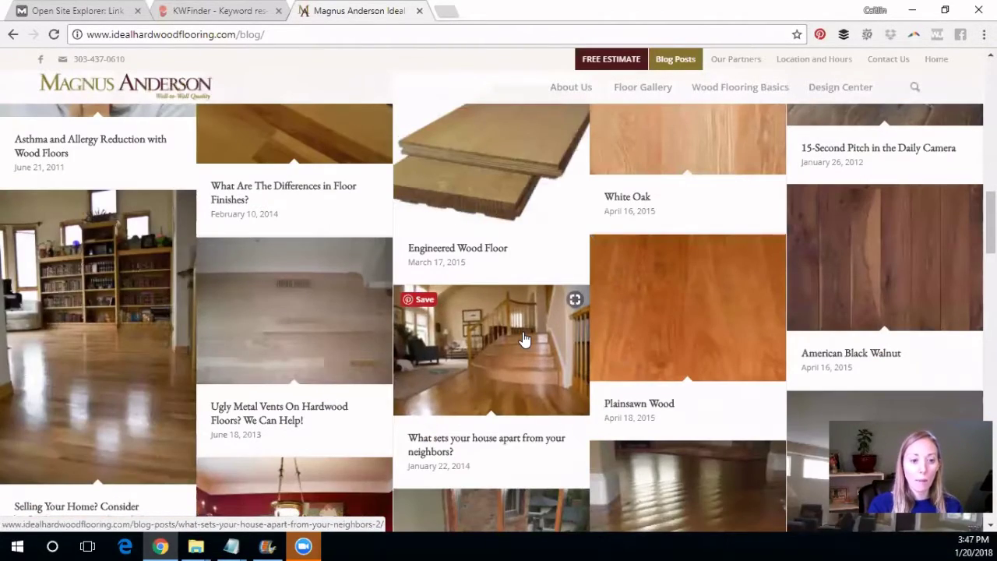
pyautogui.scroll(-1, 524, 339)
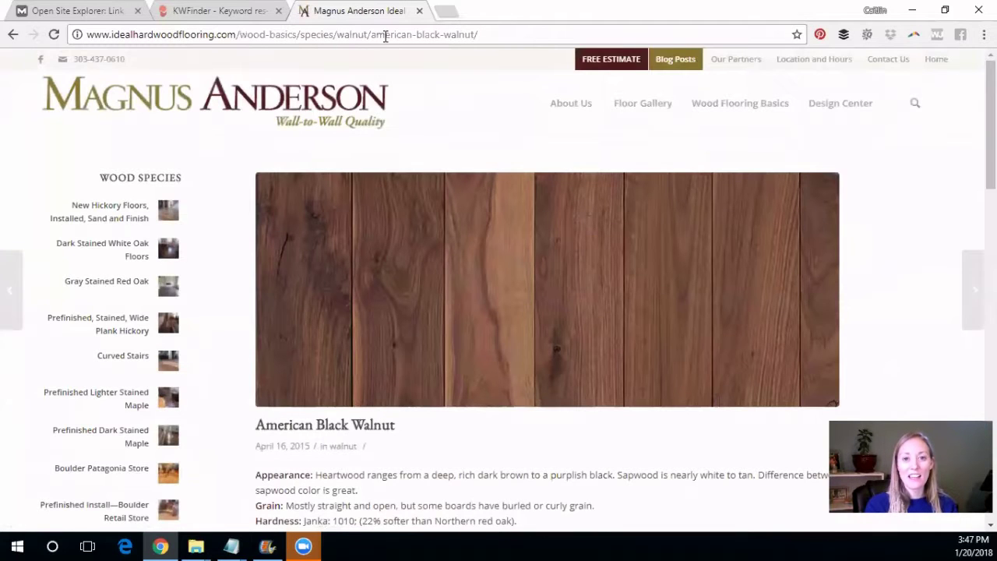
# - Examine the American Black Walnut article's URL slug and its body text from Appearance to Finish
pyautogui.moveTo(372, 34); pyautogui.dragTo(456, 34)
pyautogui.click(457, 34)
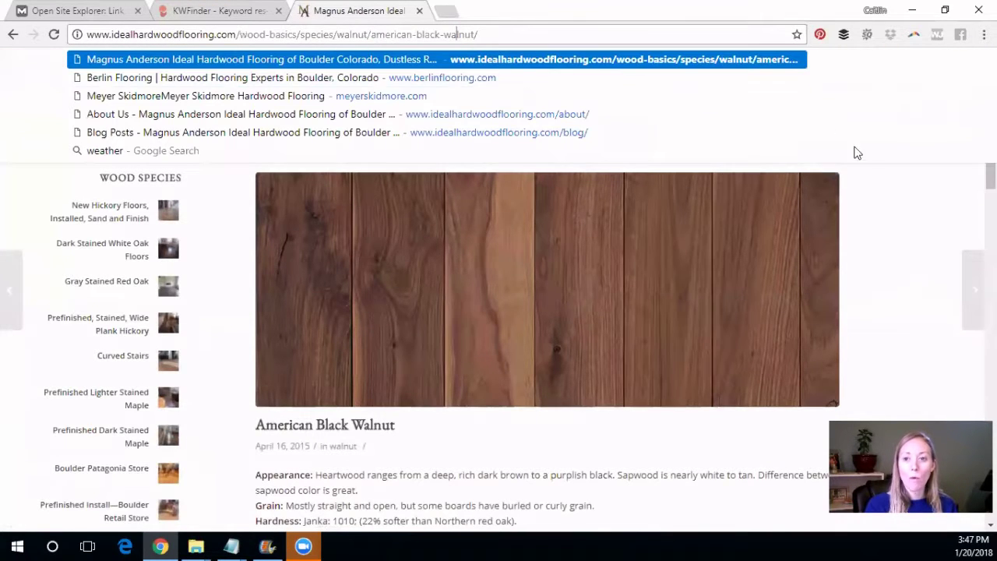
pyautogui.click(903, 253)
pyautogui.scroll(-5, 900, 255)
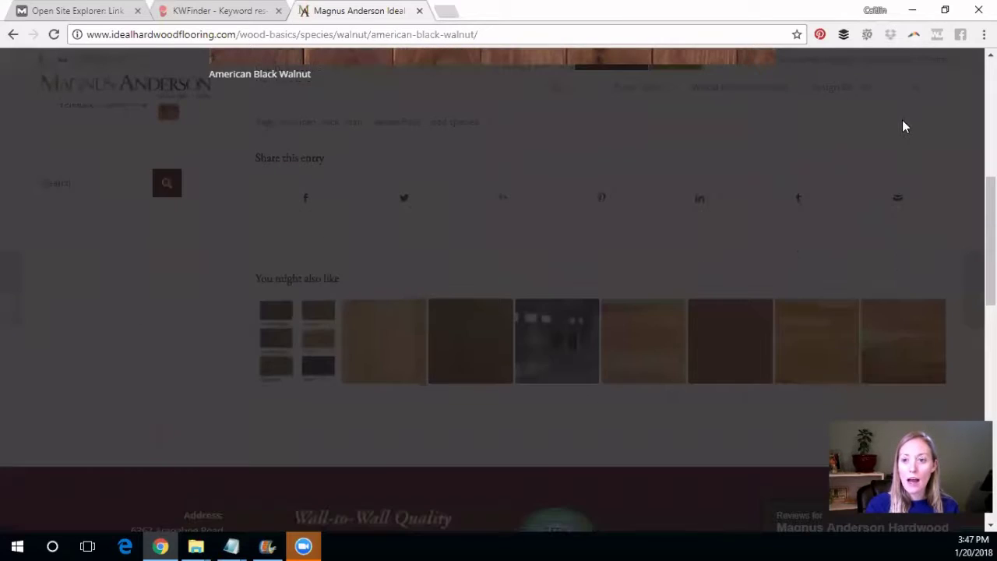
pyautogui.click(903, 126)
pyautogui.scroll(5, 688, 257)
pyautogui.scroll(-3, 439, 263)
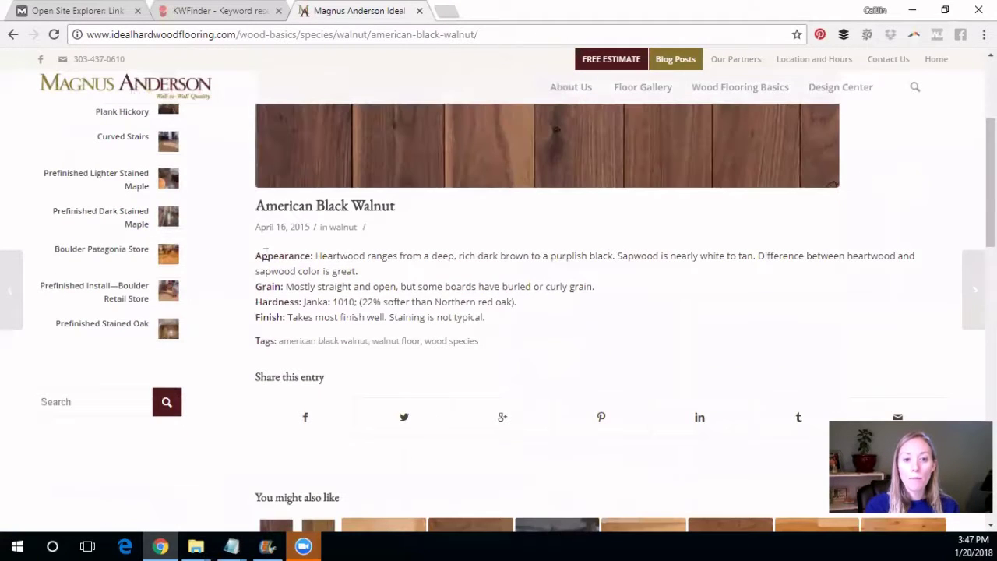
pyautogui.moveTo(258, 255); pyautogui.dragTo(582, 319)
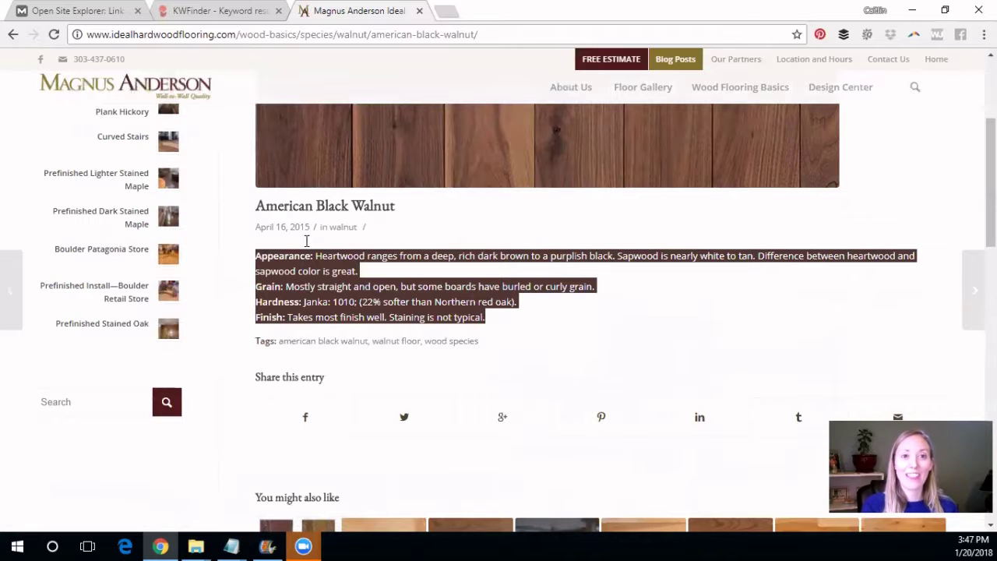
# - Return to the Open Site Explorer results and place the Notepad keyword list beside the authority scores
pyautogui.click(82, 10)
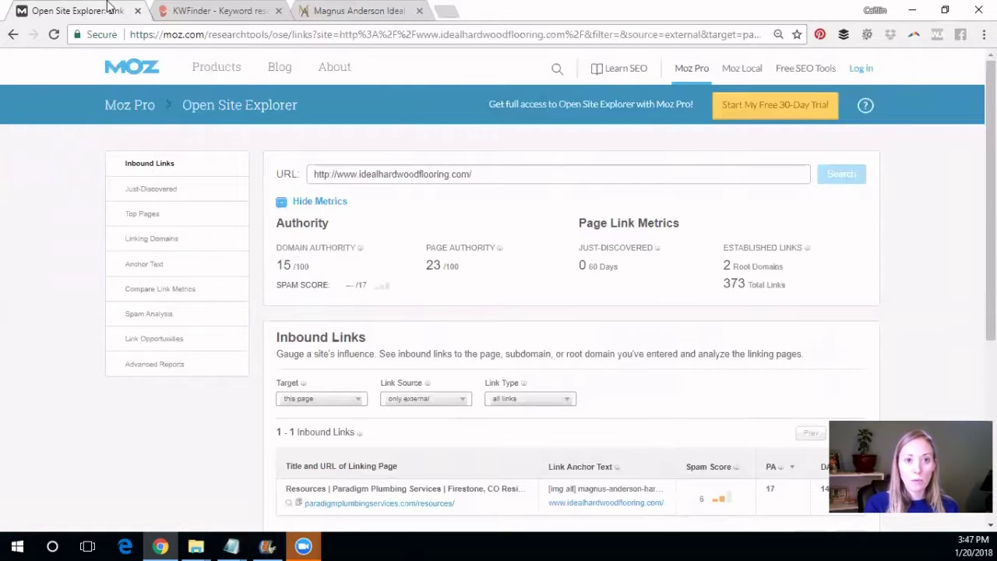
pyautogui.click(232, 546)
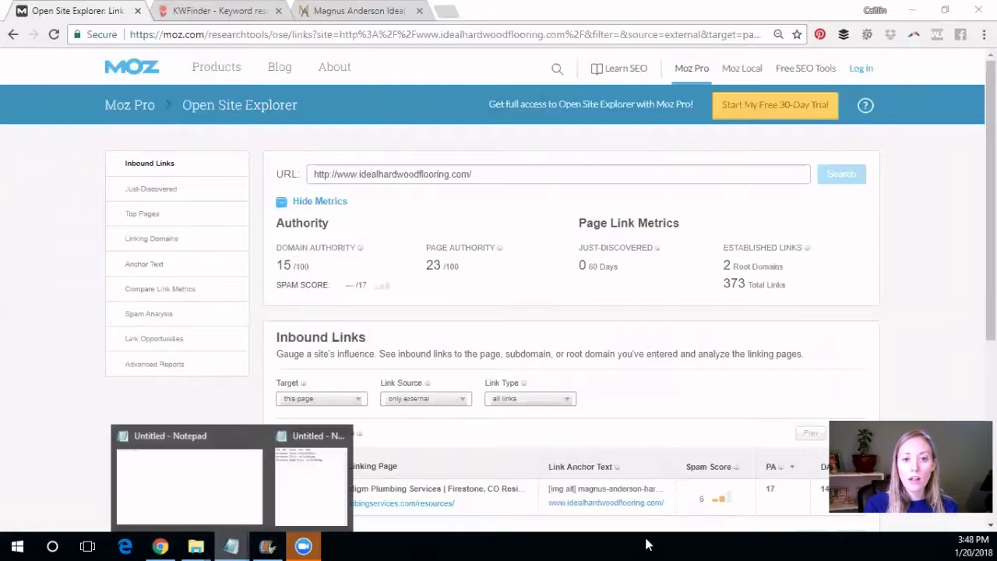
pyautogui.click(311, 479)
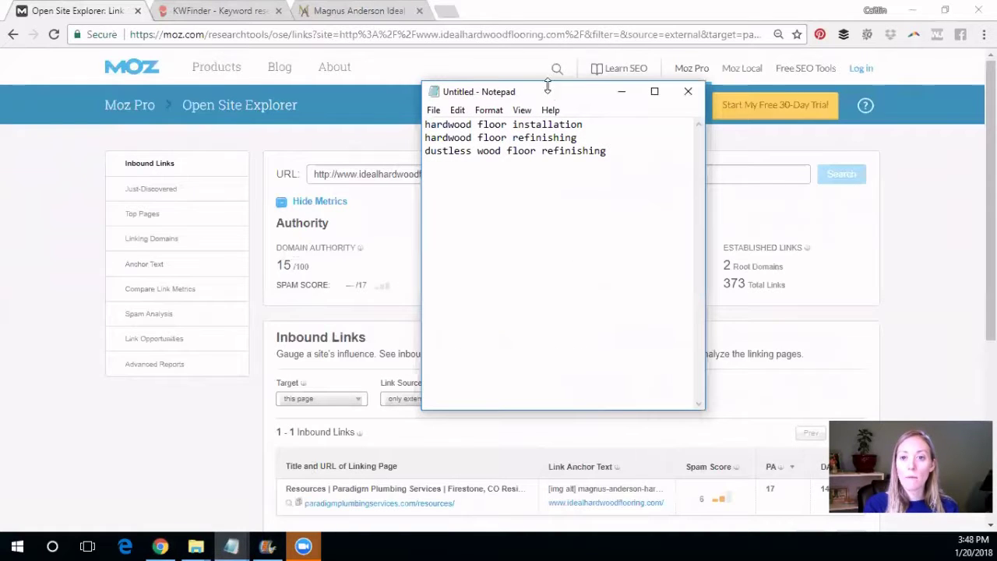
pyautogui.moveTo(562, 94); pyautogui.dragTo(760, 74)
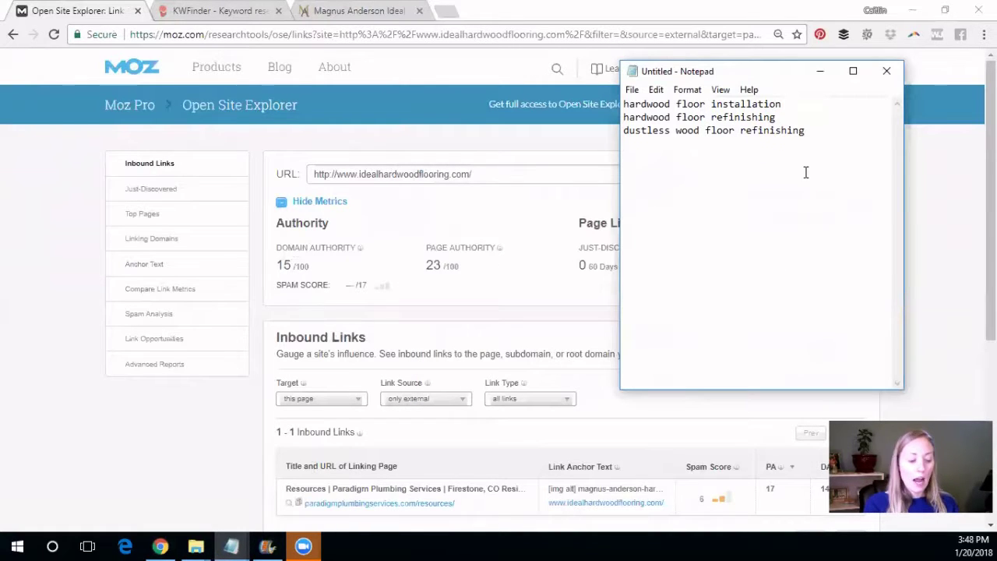
# - Add a short underscore divider below the keyword list, followed by the lines "DA: 15" and "PA: 23"
pyautogui.press('Return')
pyautogui.press('Return')
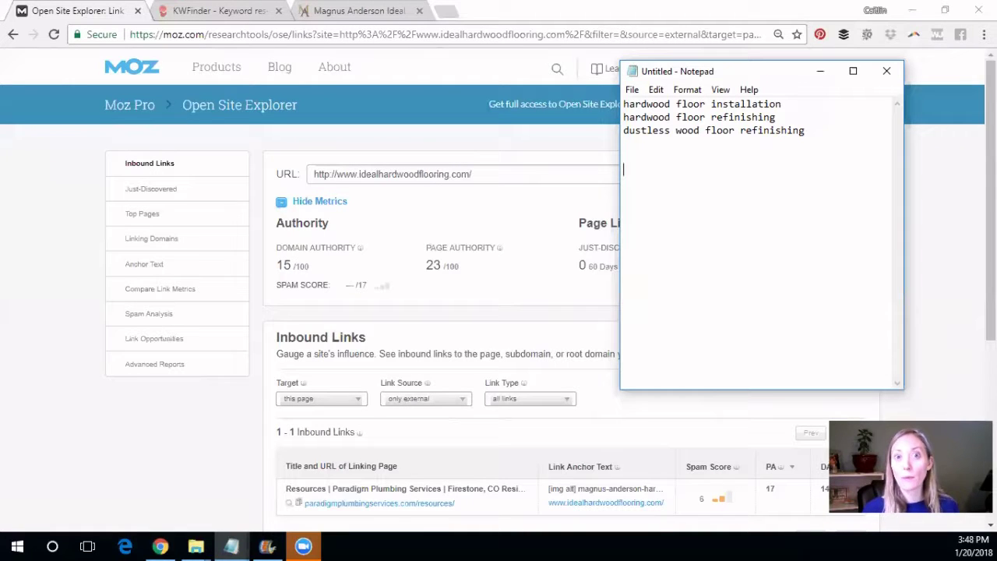
pyautogui.write('___')
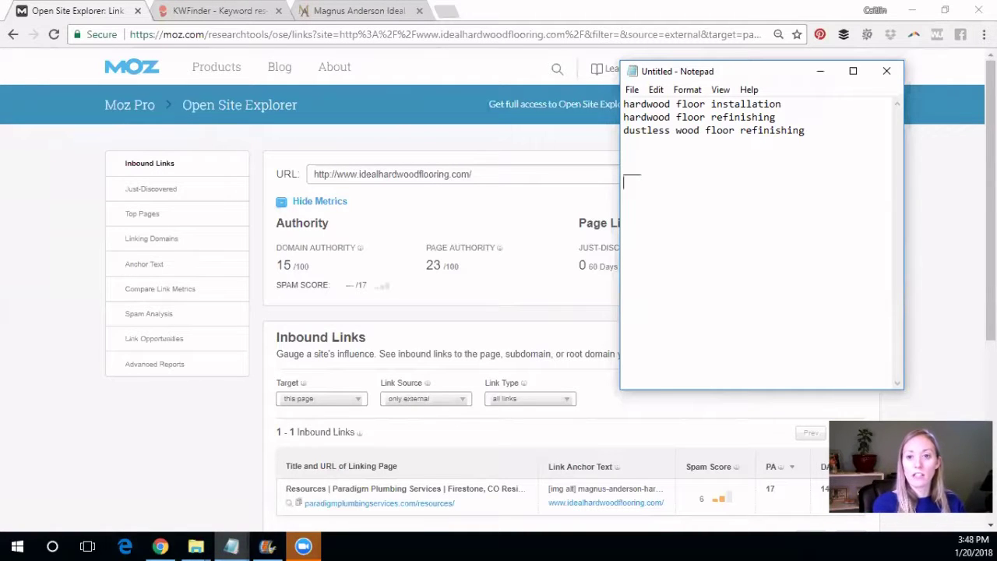
pyautogui.press('Return')
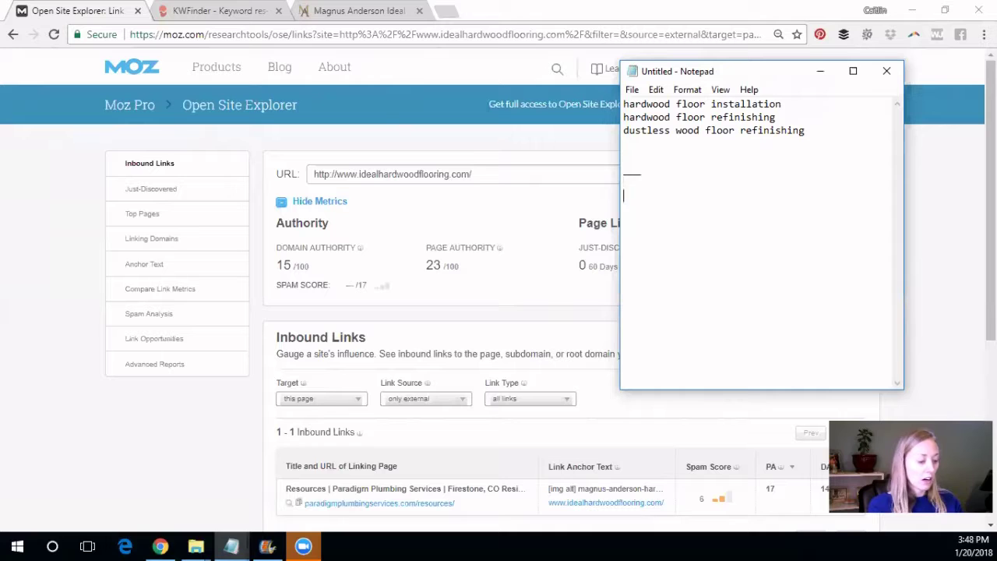
pyautogui.write('DA: ')
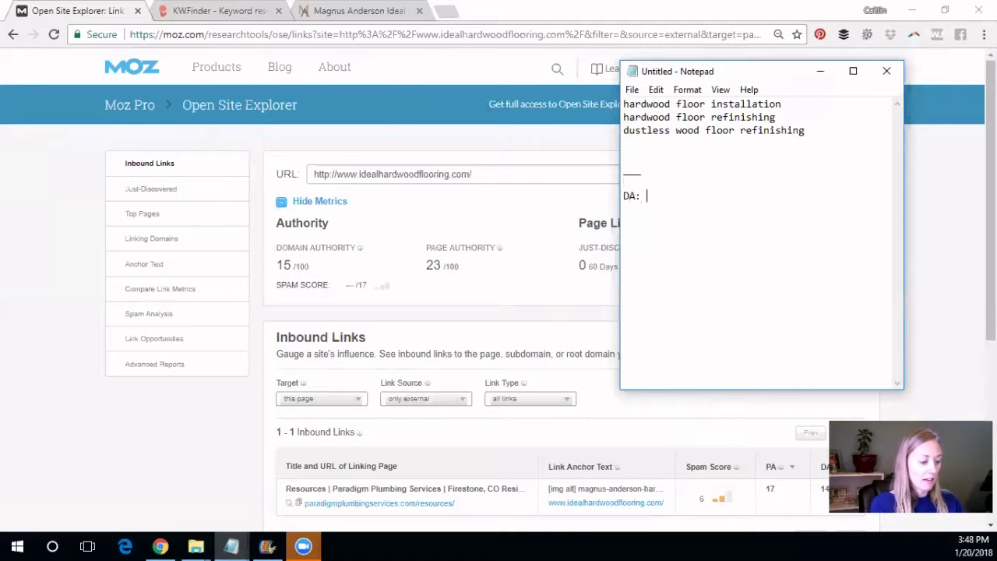
pyautogui.write('15')
pyautogui.press('Return')
pyautogui.write('PA:')
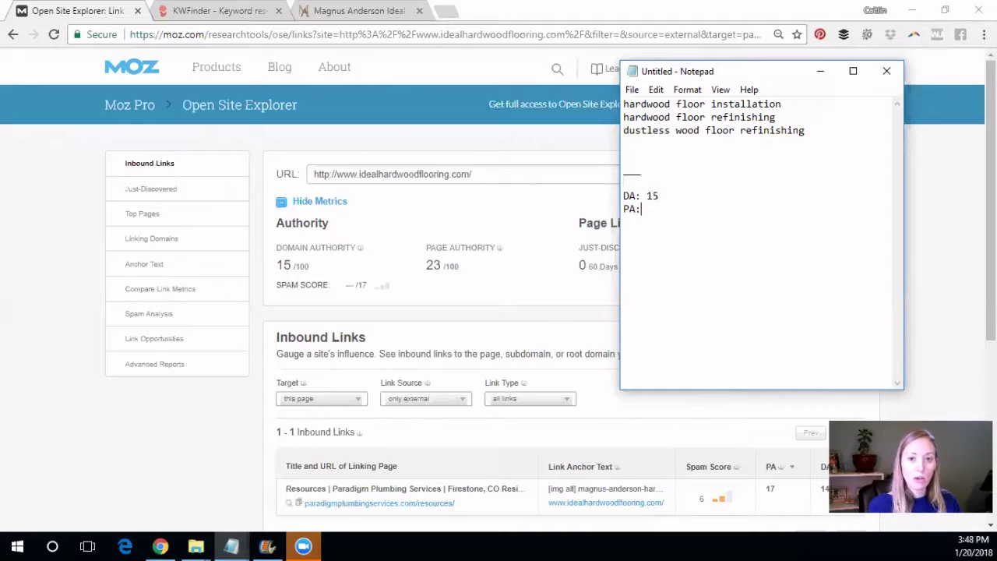
pyautogui.write(' 23')
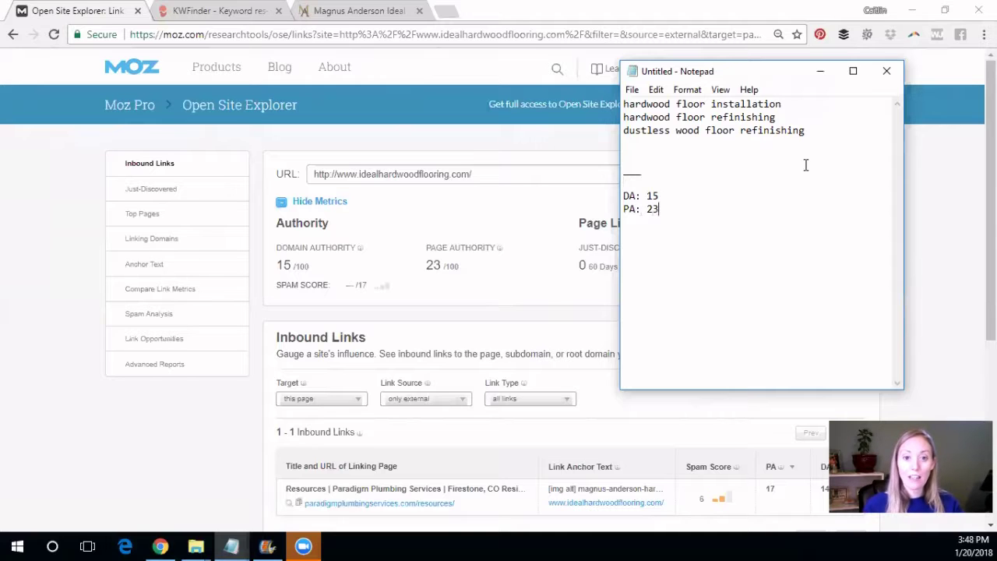
# - Switch to the KWFinder page and copy "hardwood floor refinishing" from the Notepad keyword list
pyautogui.click(940, 299)
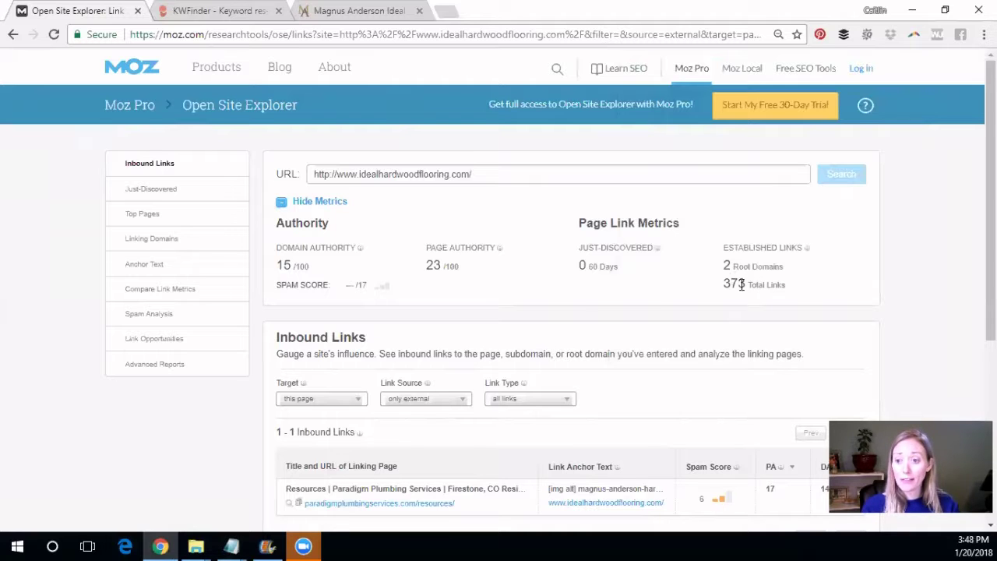
pyautogui.click(178, 8)
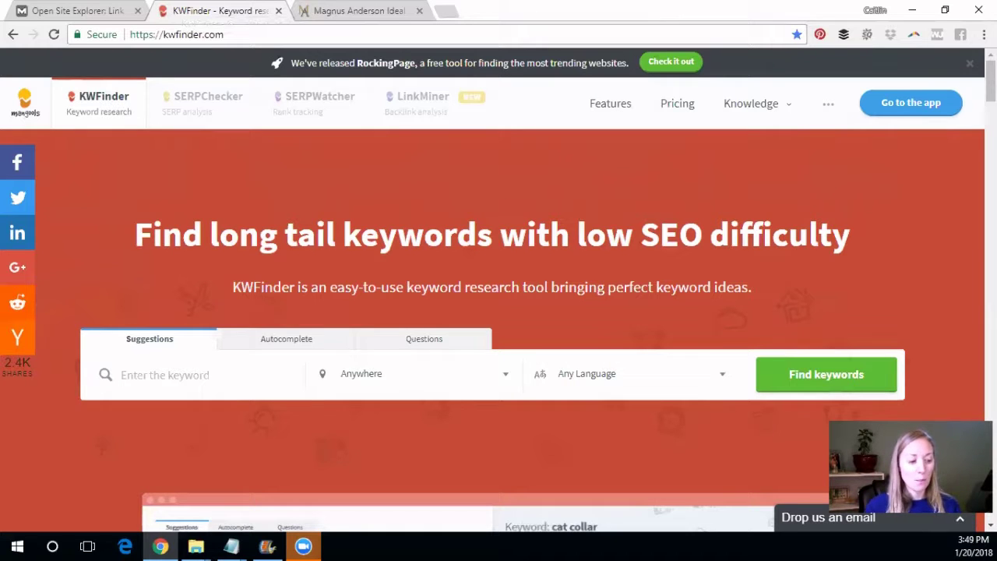
pyautogui.hotkey('alt', 'Tab')
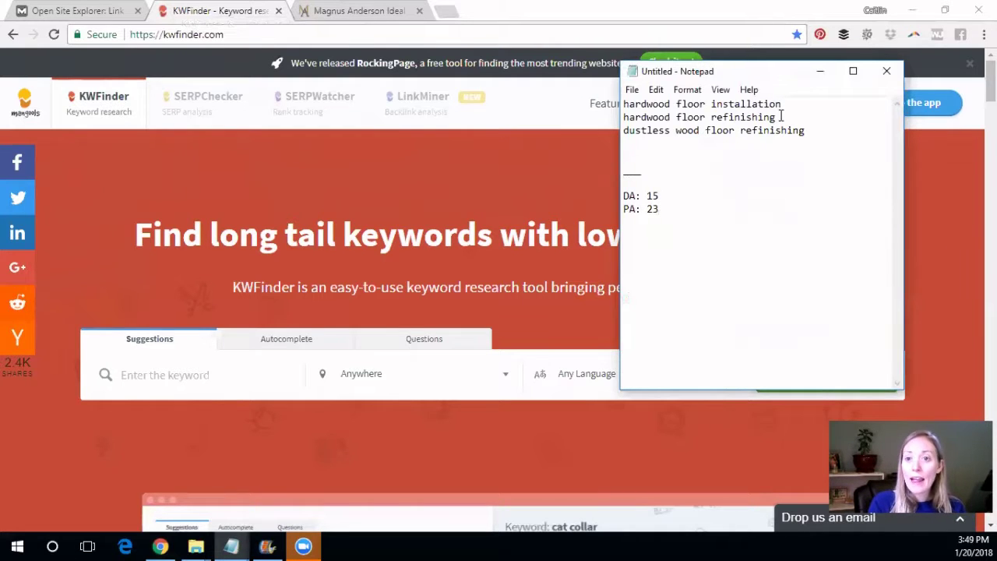
pyautogui.moveTo(781, 115); pyautogui.dragTo(617, 117)
pyautogui.hotkey('ctrl', 'c')
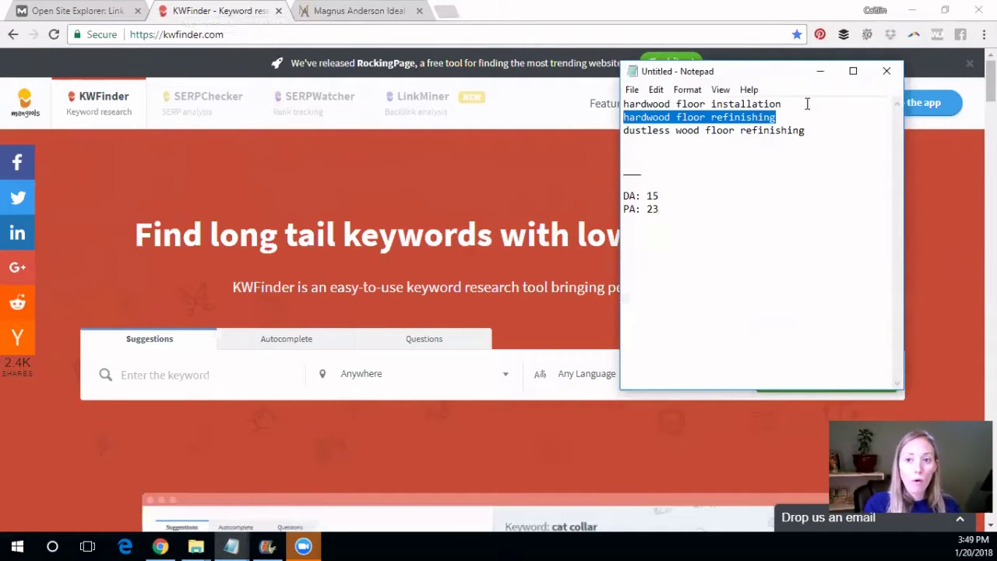
# - Insert a blank line between "hardwood floor installation" and "hardwood floor refinishing" in the Notepad list
pyautogui.rightClick(779, 156)
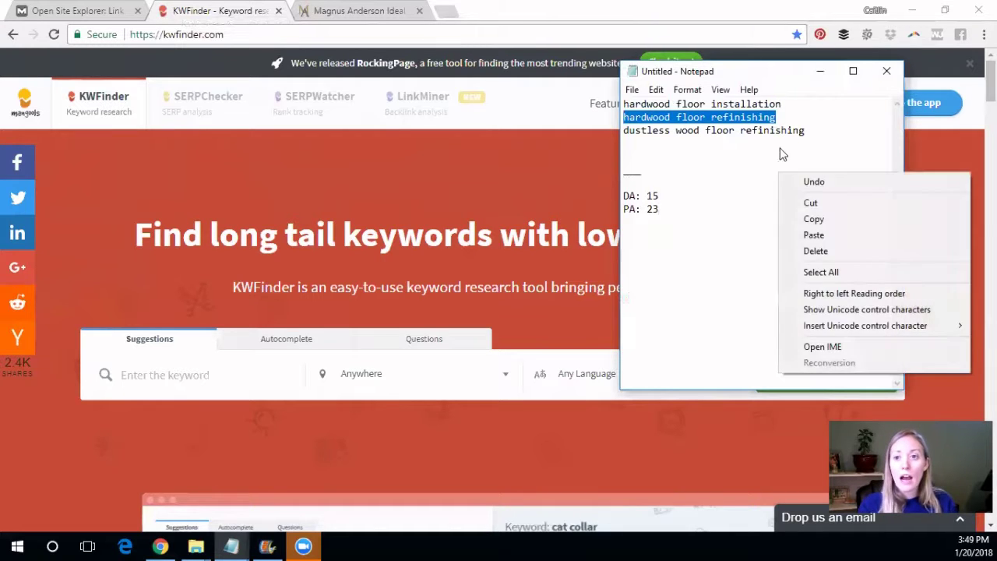
pyautogui.click(793, 131)
pyautogui.press('Return')
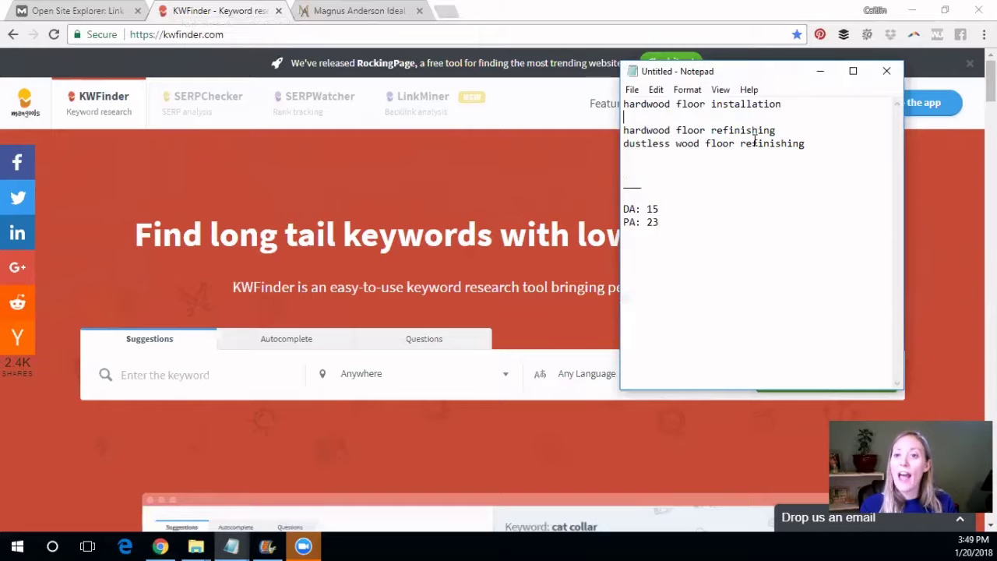
# - Search KWFinder for suggestions on the copied keyword "hardwood floor refinishing", with location Anywhere and Any Language
pyautogui.click(191, 387)
pyautogui.hotkey('ctrl', 'v')
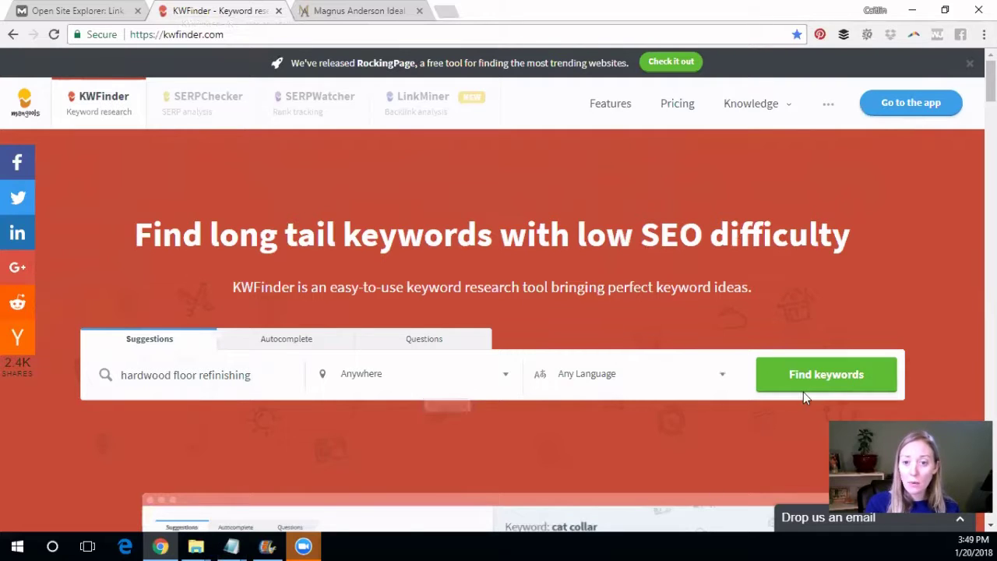
pyautogui.click(830, 373)
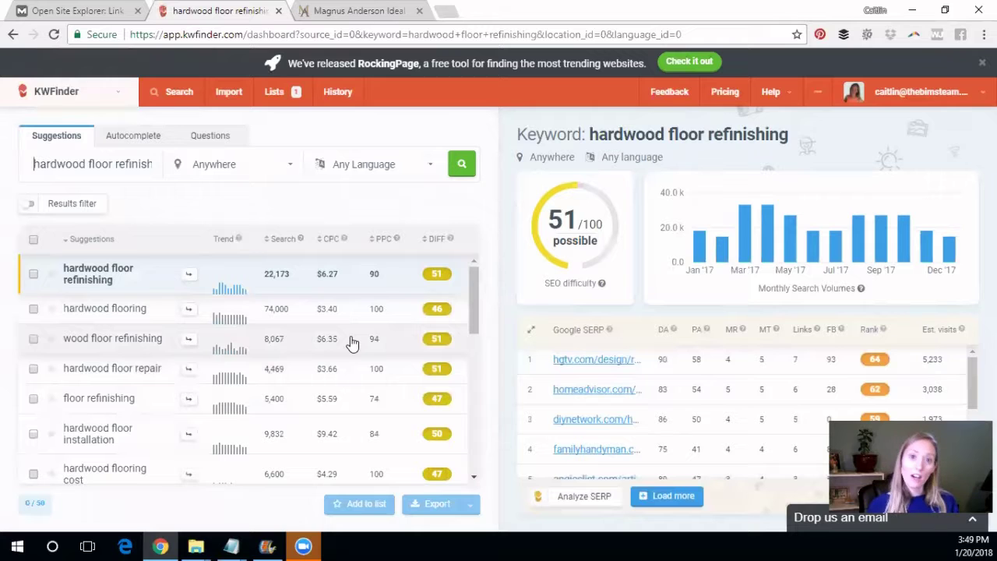
# - Examine the search volumes and difficulty scores of the related keyword suggestions through the end of the list
pyautogui.scroll(-5, 358, 341)
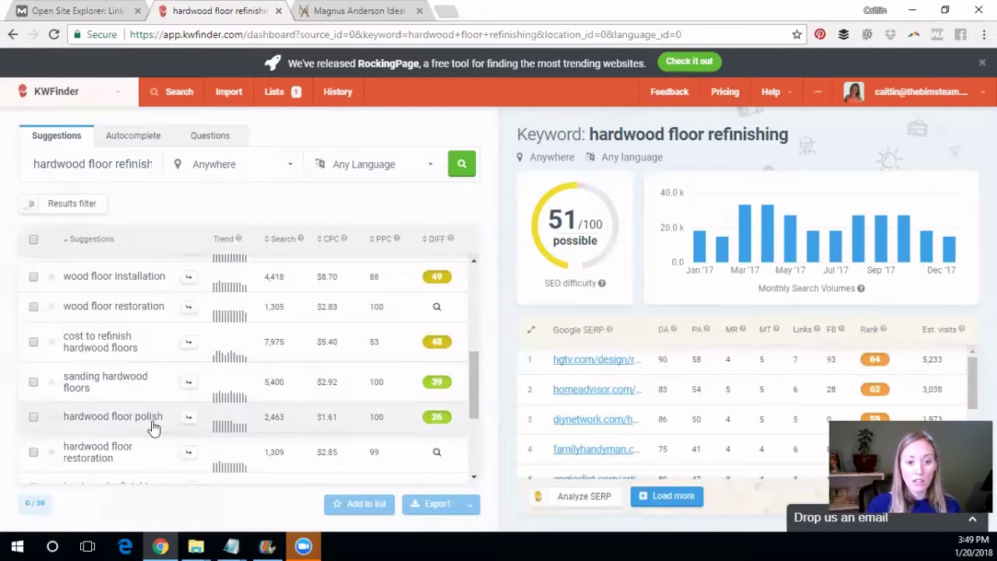
pyautogui.scroll(-5, 354, 419)
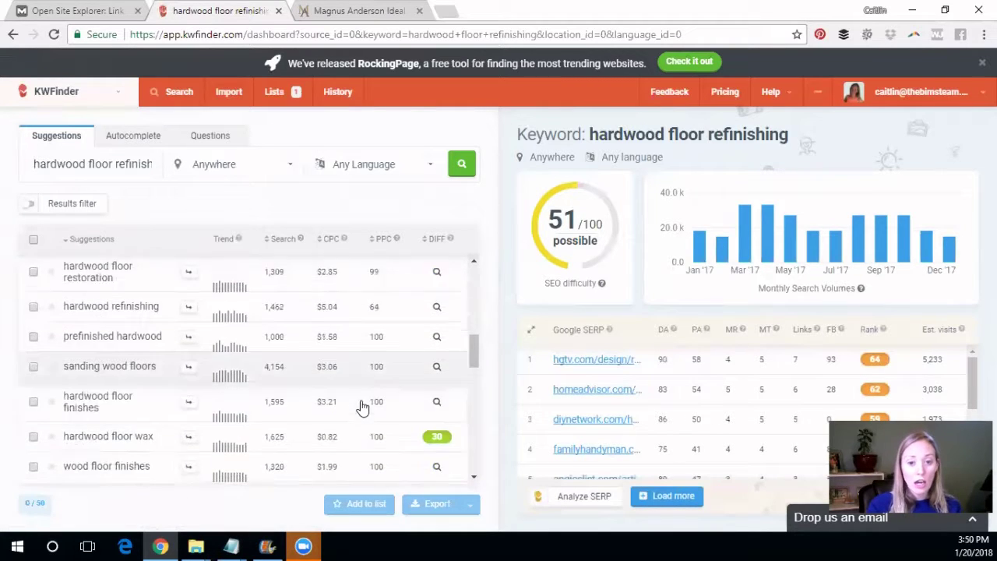
pyautogui.scroll(-5, 444, 399)
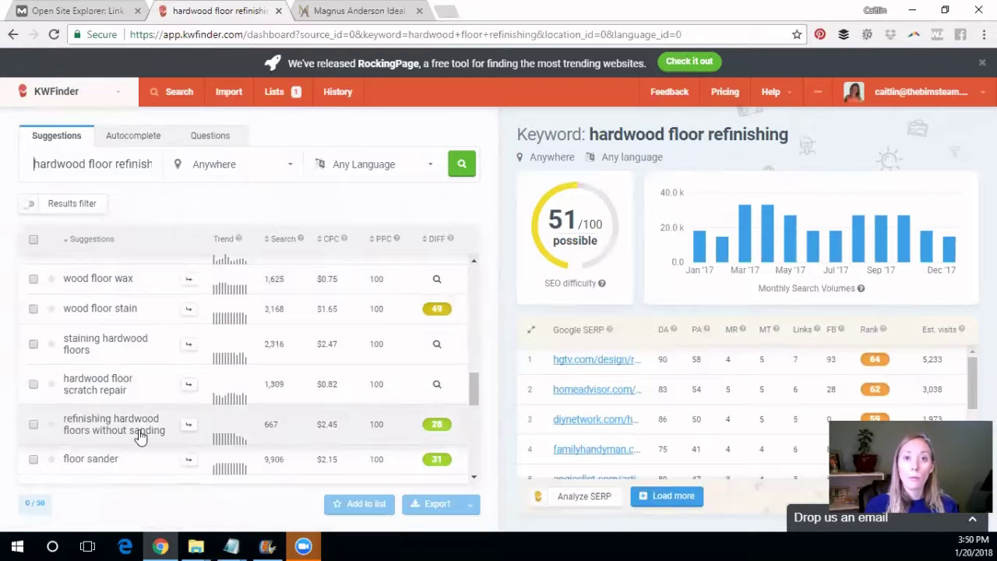
pyautogui.scroll(-3, 152, 429)
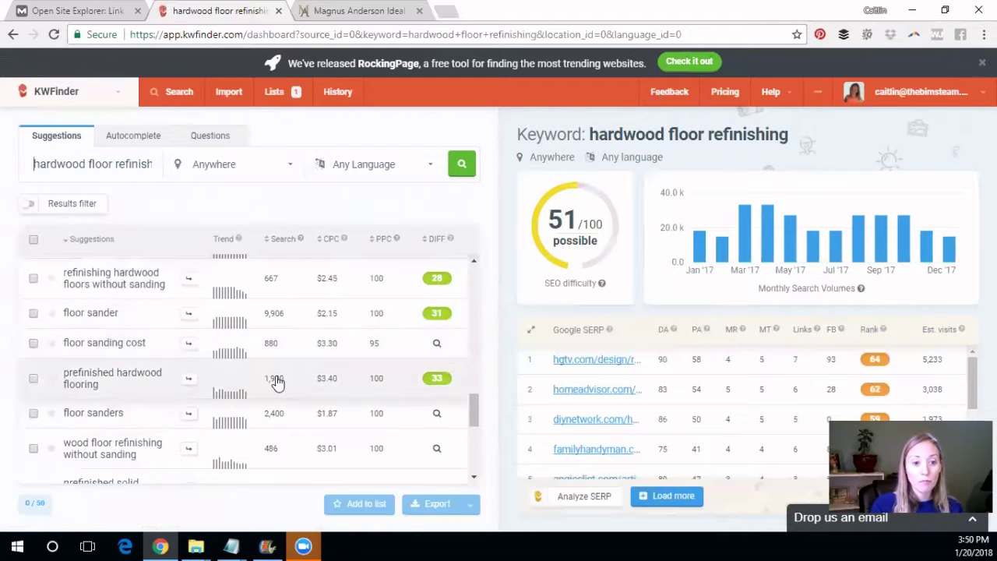
pyautogui.scroll(-3, 311, 382)
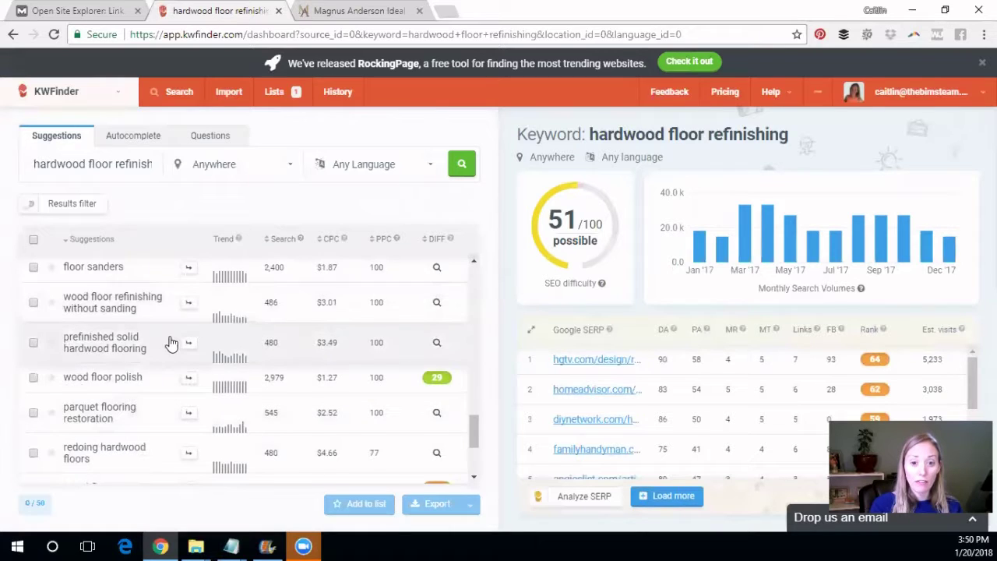
pyautogui.scroll(-2, 223, 350)
pyautogui.scroll(-4, 223, 350)
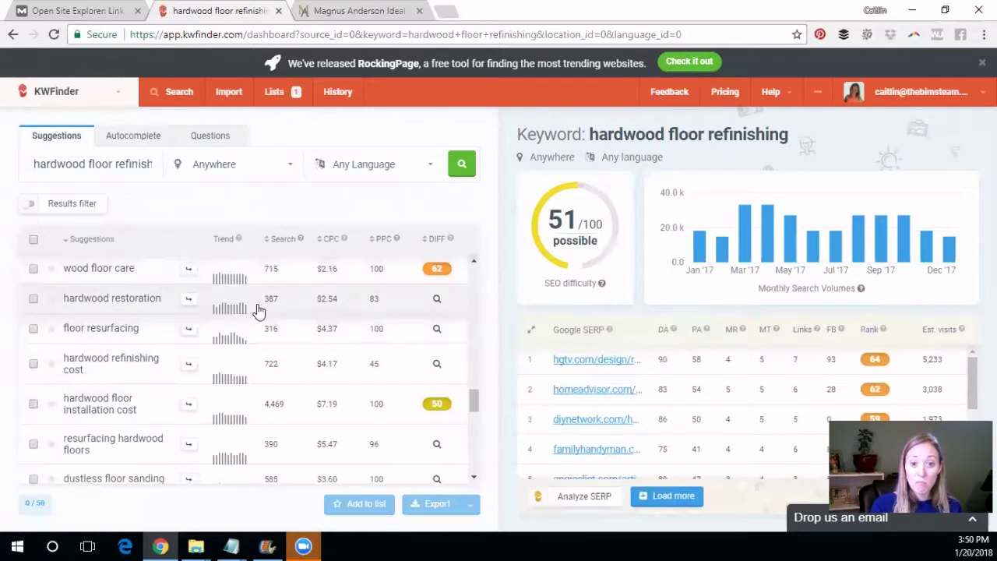
pyautogui.scroll(-10, 259, 335)
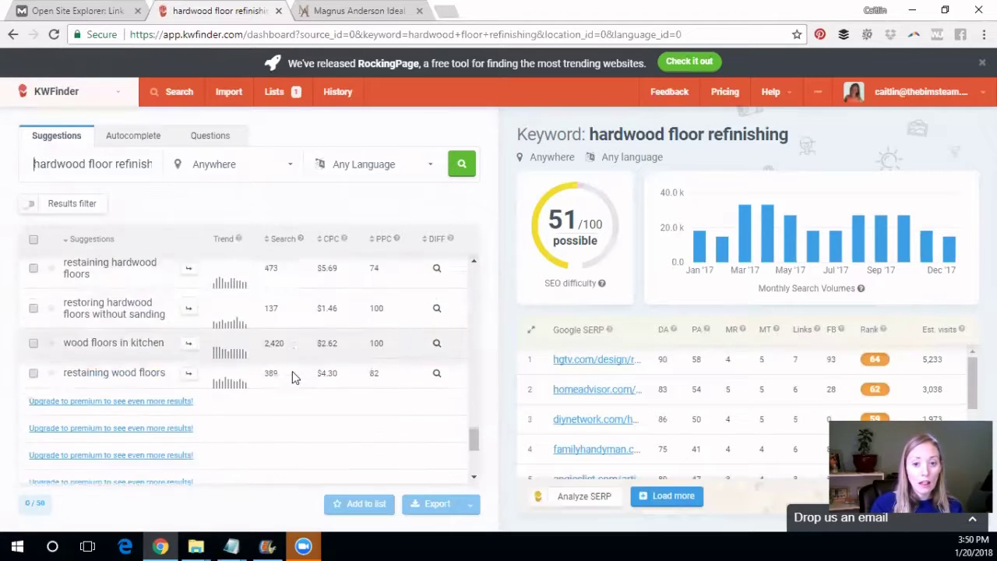
pyautogui.scroll(6, 374, 382)
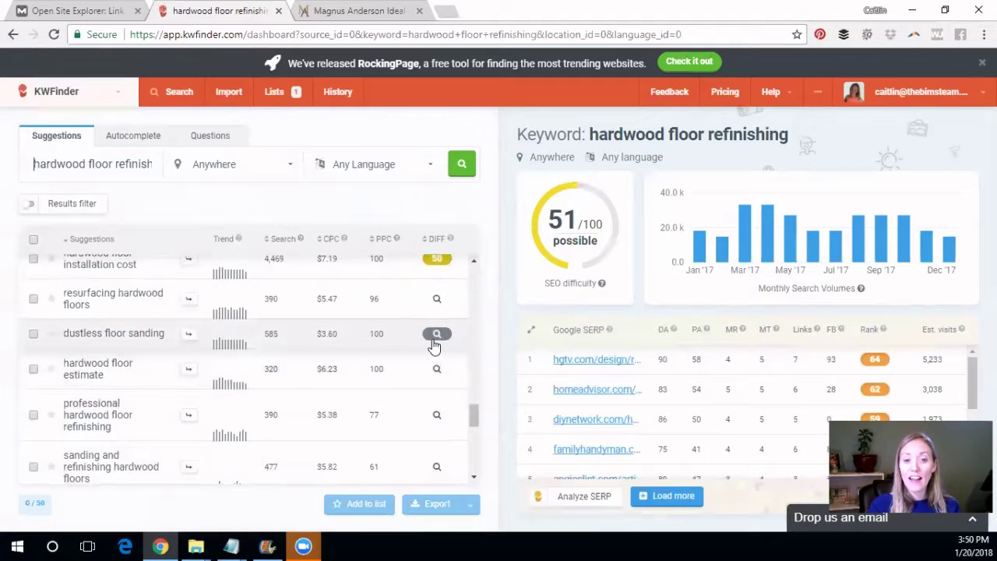
pyautogui.scroll(3, 444, 362)
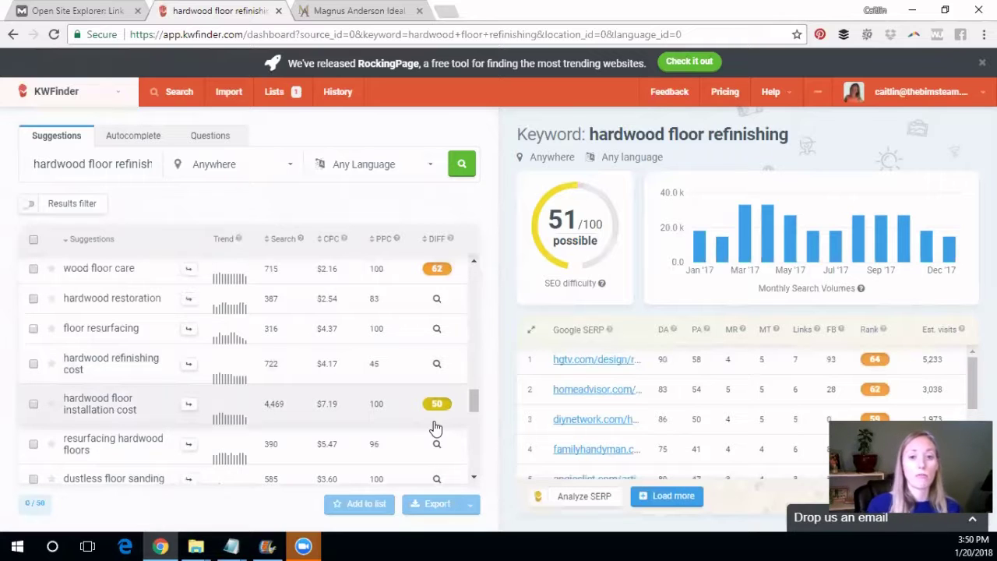
pyautogui.scroll(3, 436, 397)
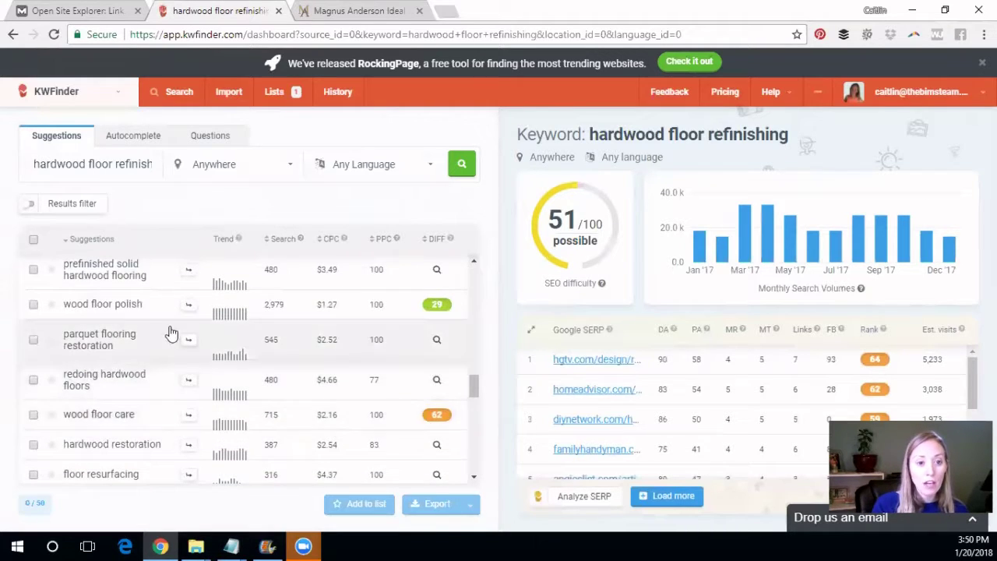
# - In Notepad, add a "---" divider below the authority scores, followed by the keyword "Hardwood floor sanding"
pyautogui.moveTo(261, 545)
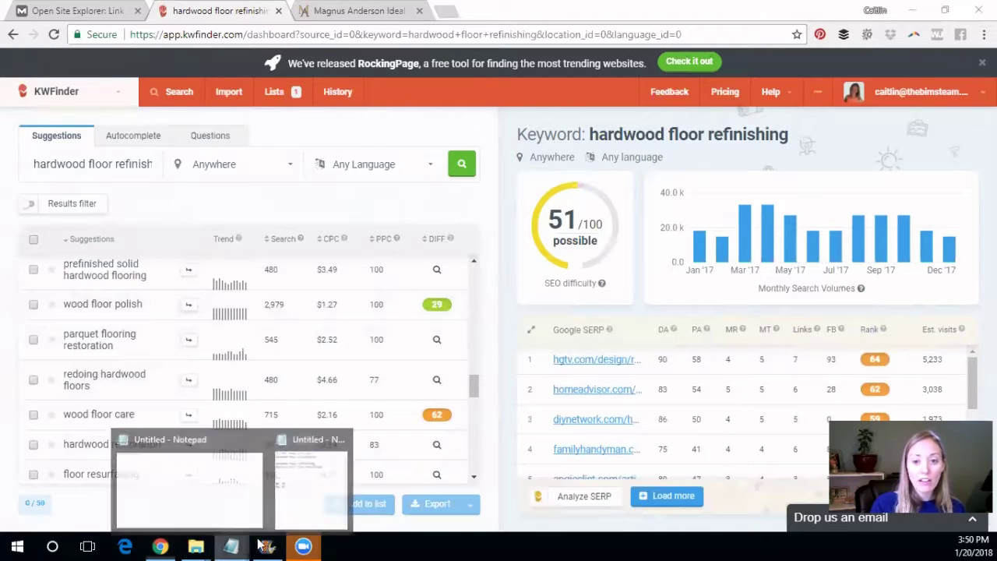
pyautogui.click(309, 475)
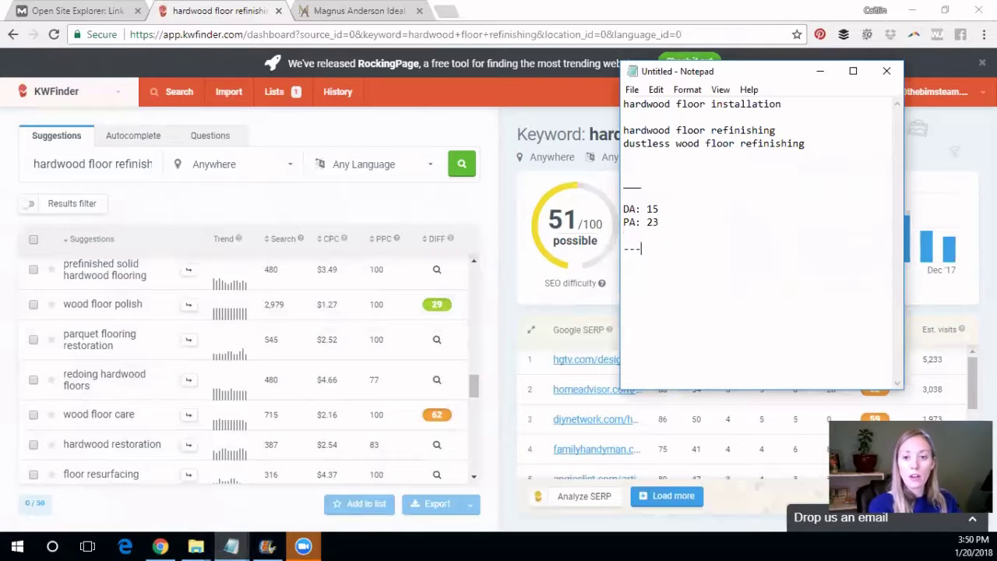
pyautogui.write('ardwoo')
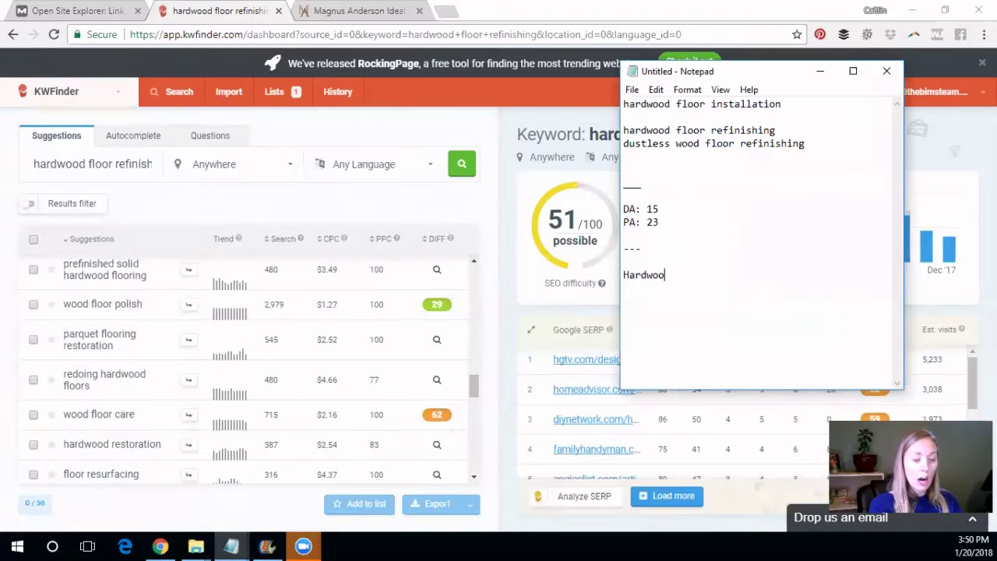
pyautogui.write('d floor s')
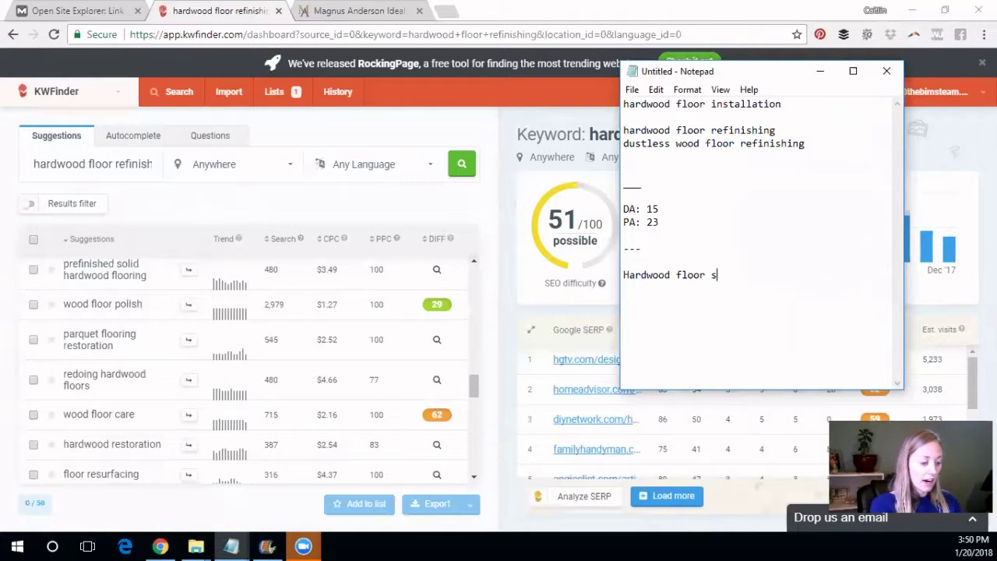
pyautogui.write('anding')
pyautogui.press('Return')
# - Add "hardwood floor polish" on the line below "Hardwood floor sanding"
pyautogui.write('ardwoo')
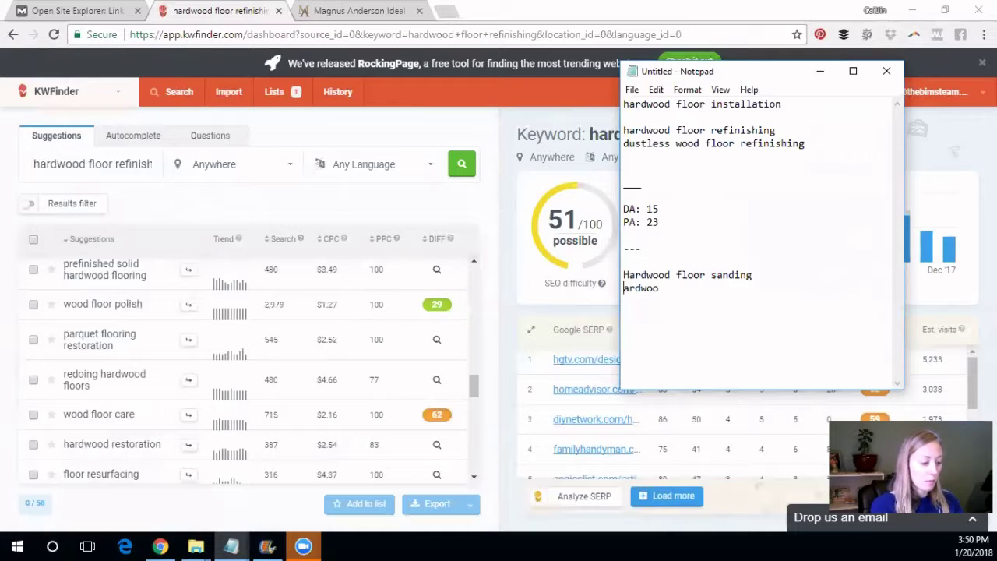
pyautogui.press('Home')
pyautogui.write('har')
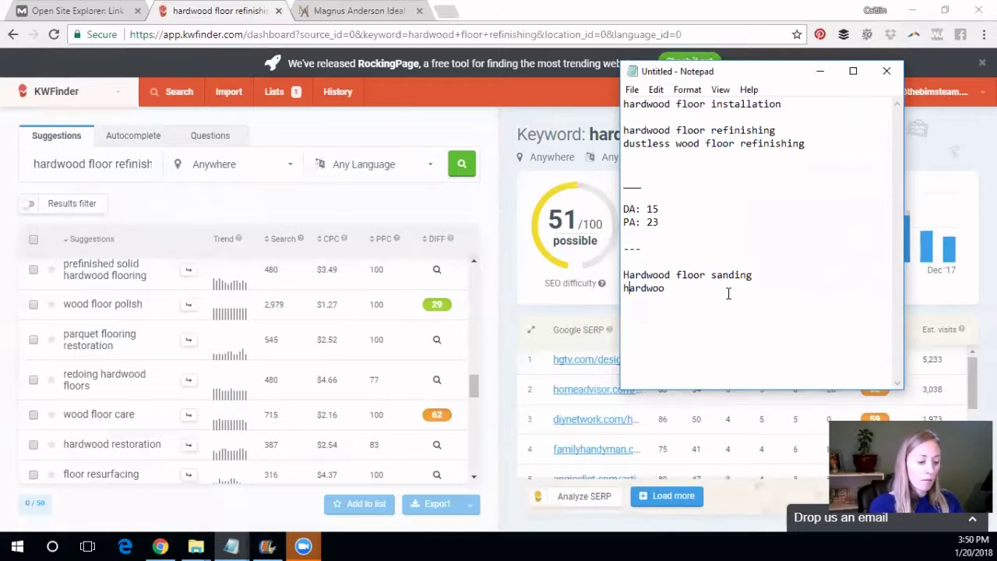
pyautogui.write('dwood floor')
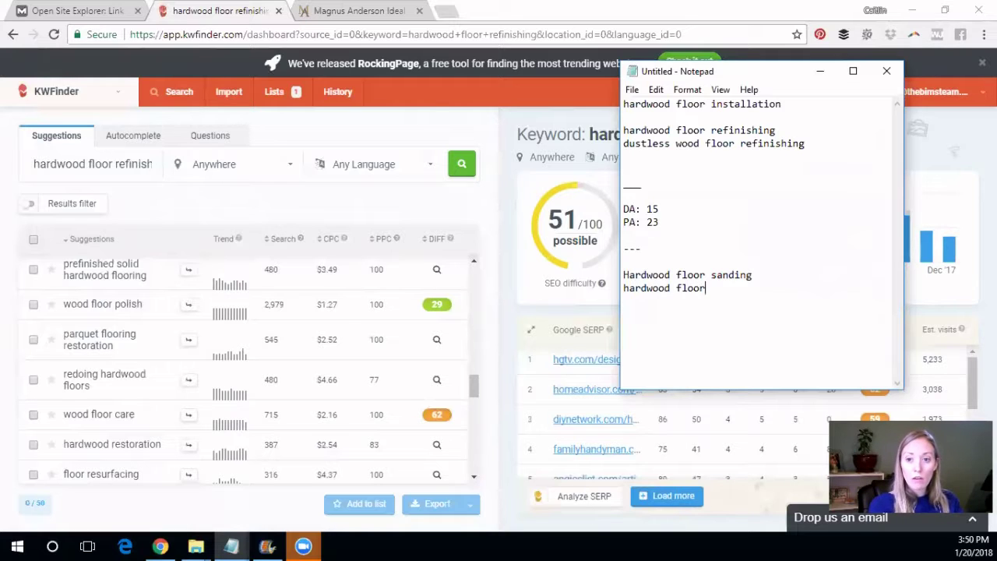
pyautogui.write(' polish')
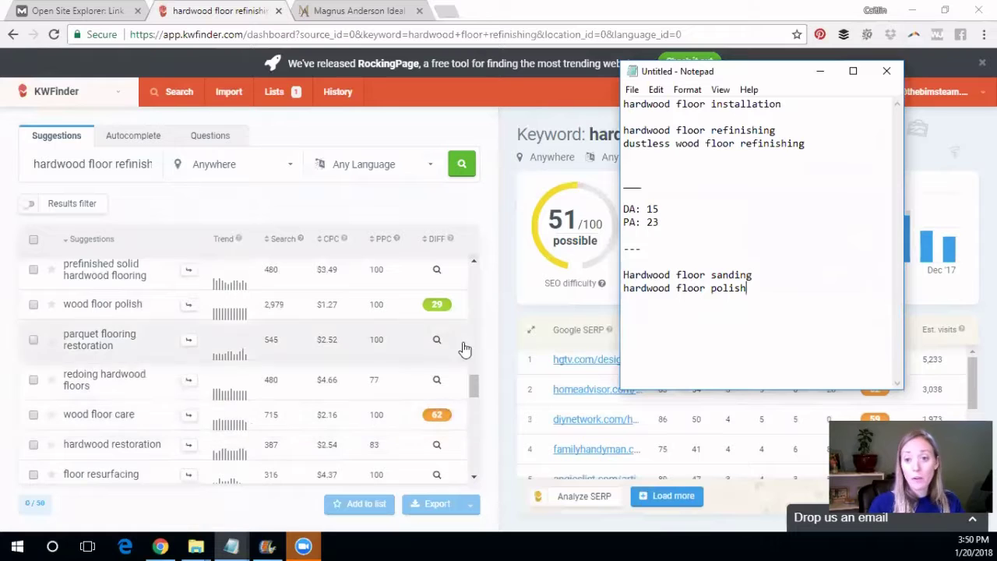
# - Recheck the KWFinder suggestions, add "prefinished hardwood flooring" to the Notepad list after two blank lines, and return to KWFinder
pyautogui.click(422, 127)
pyautogui.scroll(1, 289, 419)
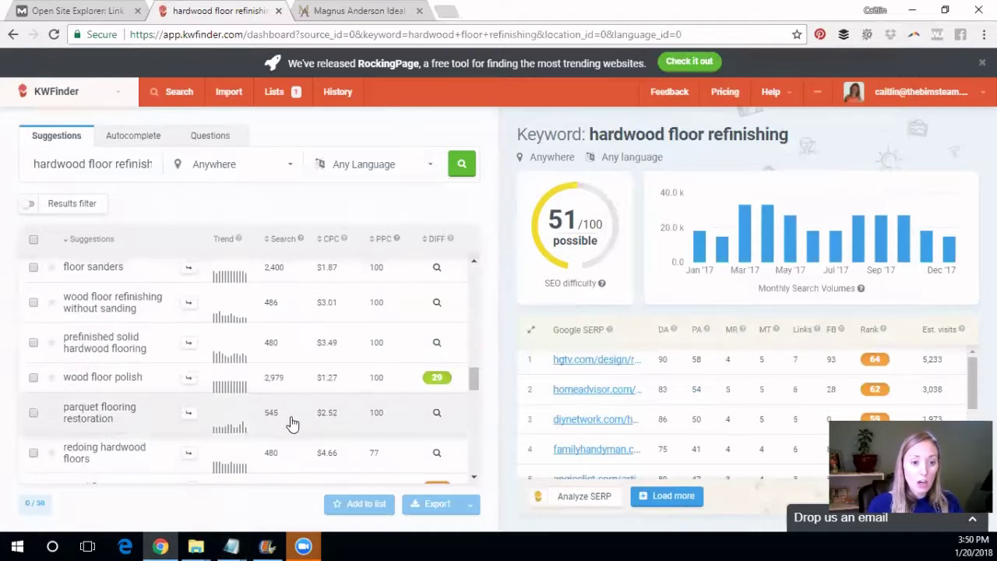
pyautogui.scroll(1, 416, 378)
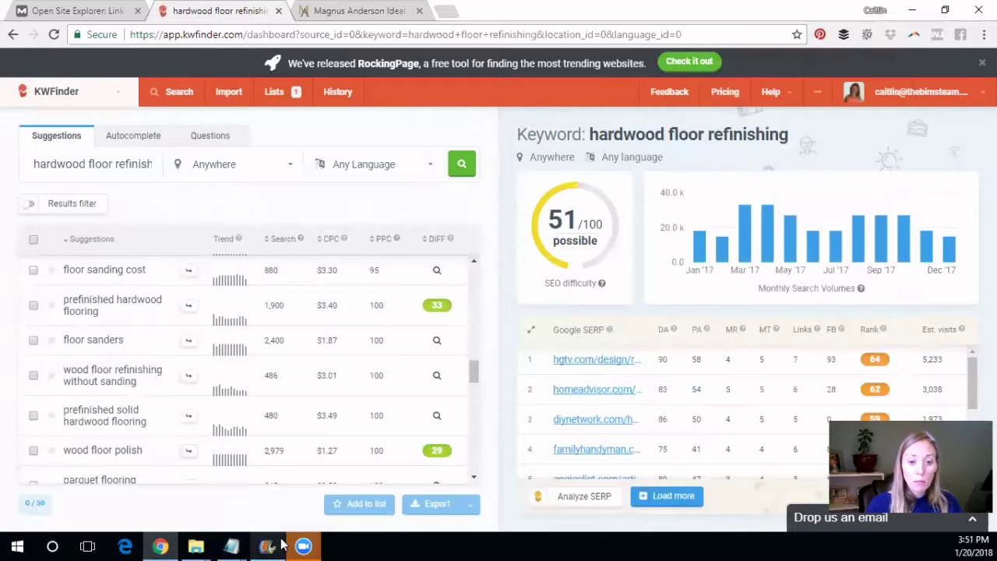
pyautogui.moveTo(232, 545)
pyautogui.click(289, 514)
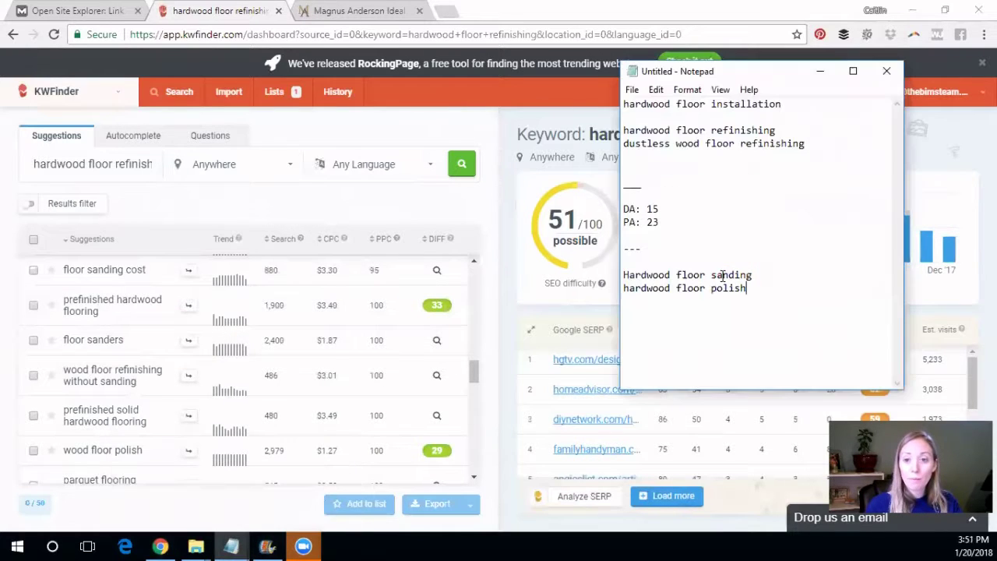
pyautogui.write('p')
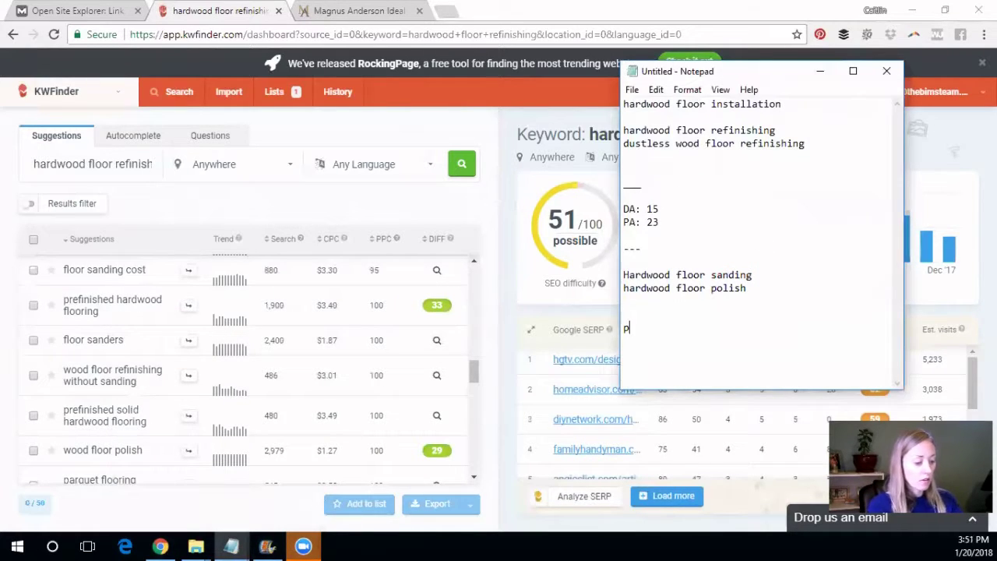
pyautogui.write('refinished')
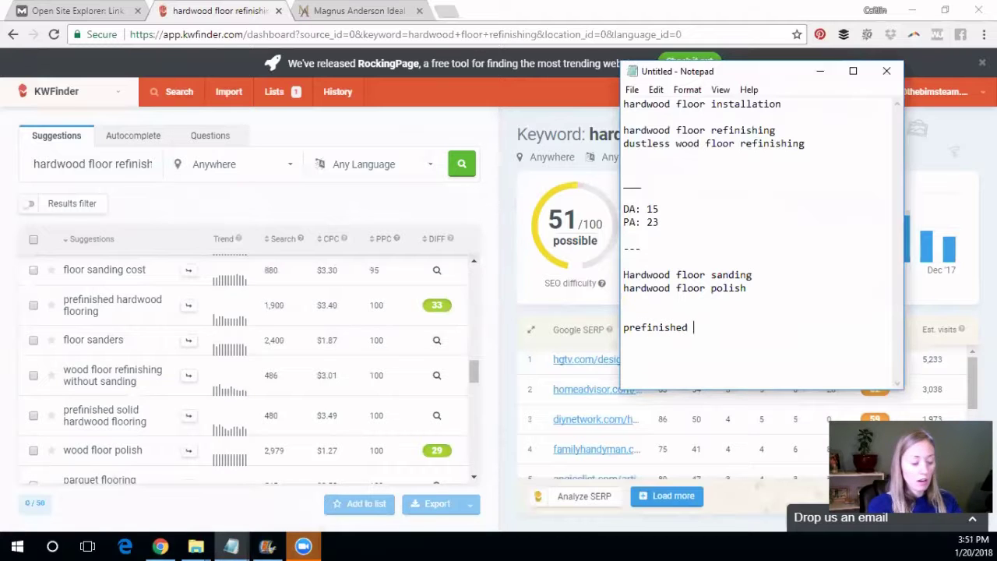
pyautogui.write(' hardwoo')
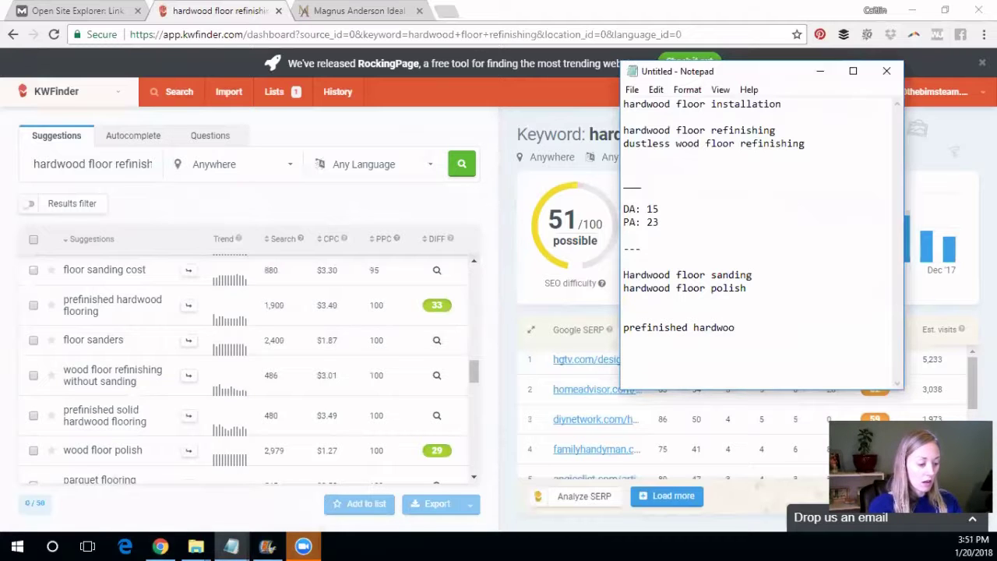
pyautogui.write('d floowi')
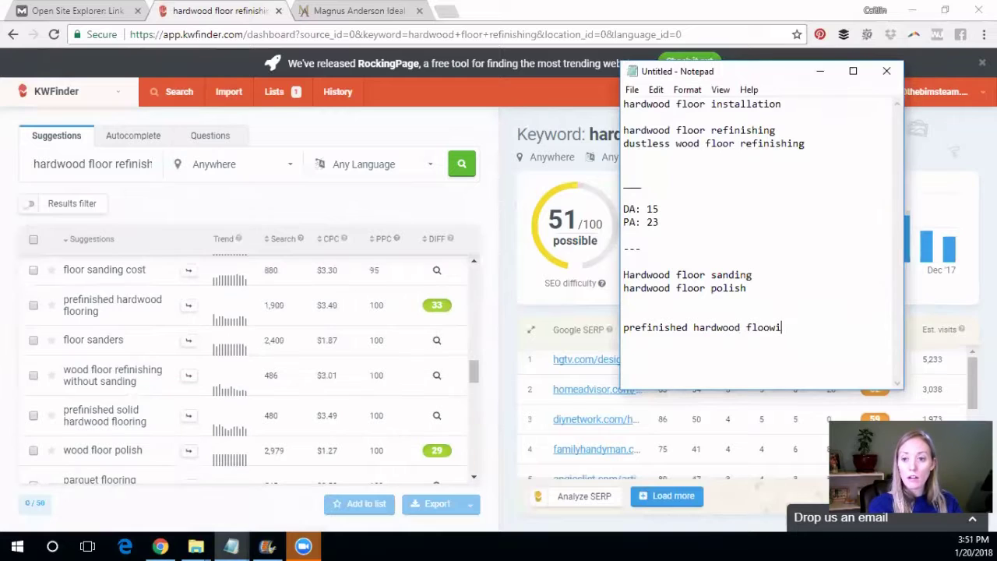
pyautogui.write('nging')
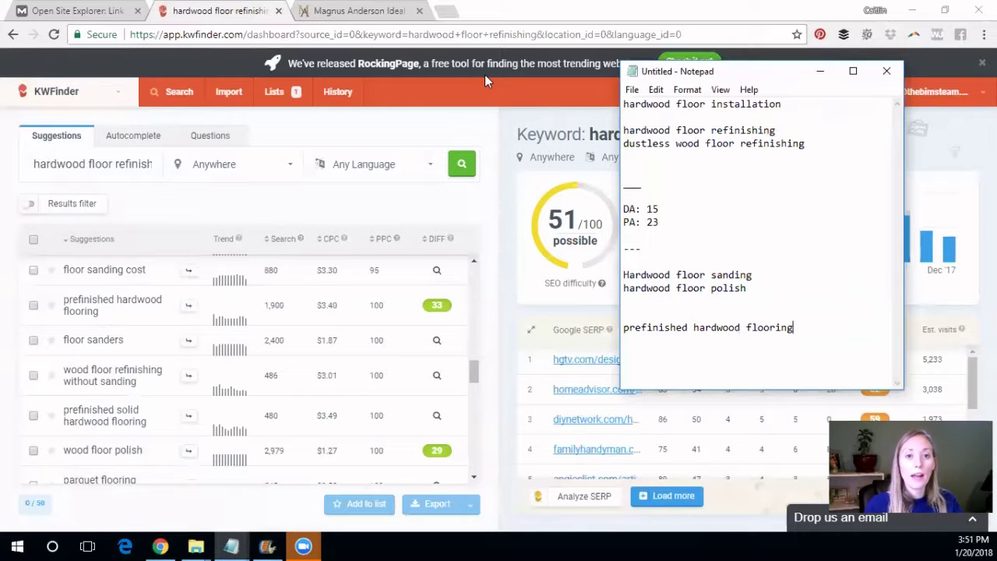
pyautogui.click(497, 200)
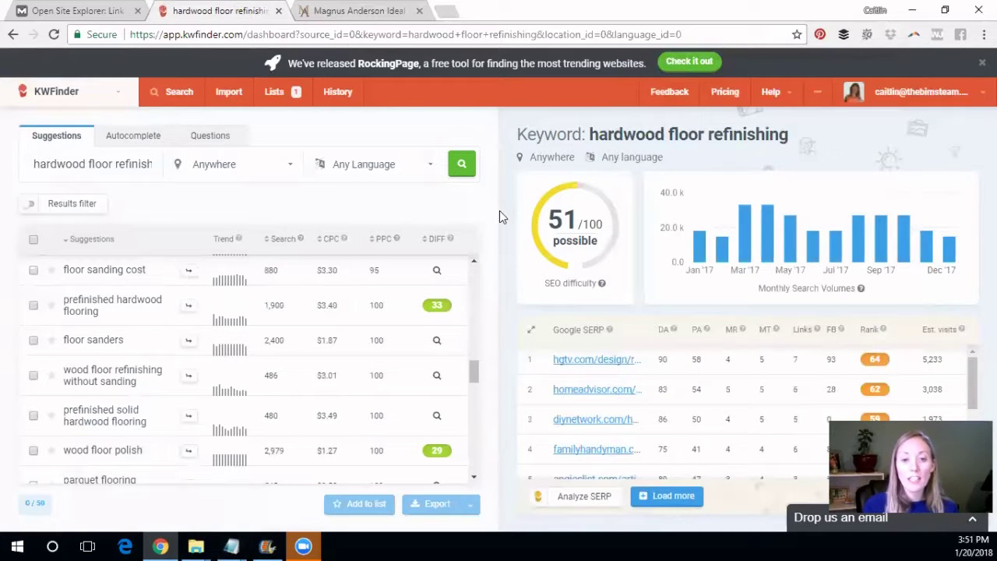
# - Load the keyword details for "prefinished hardwood flooring" and examine the authority scores of its ranking Google results
pyautogui.click(141, 316)
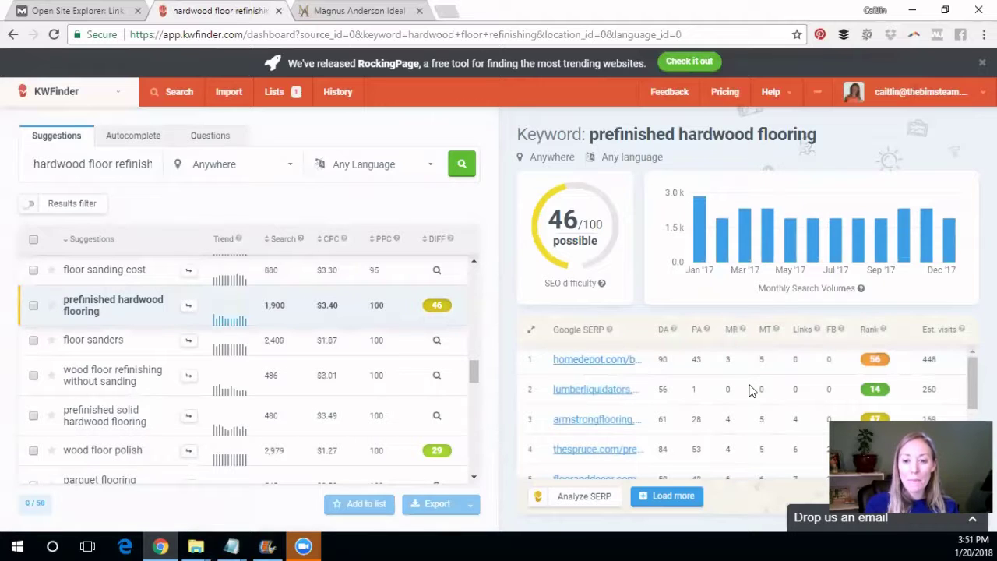
pyautogui.scroll(-2, 749, 389)
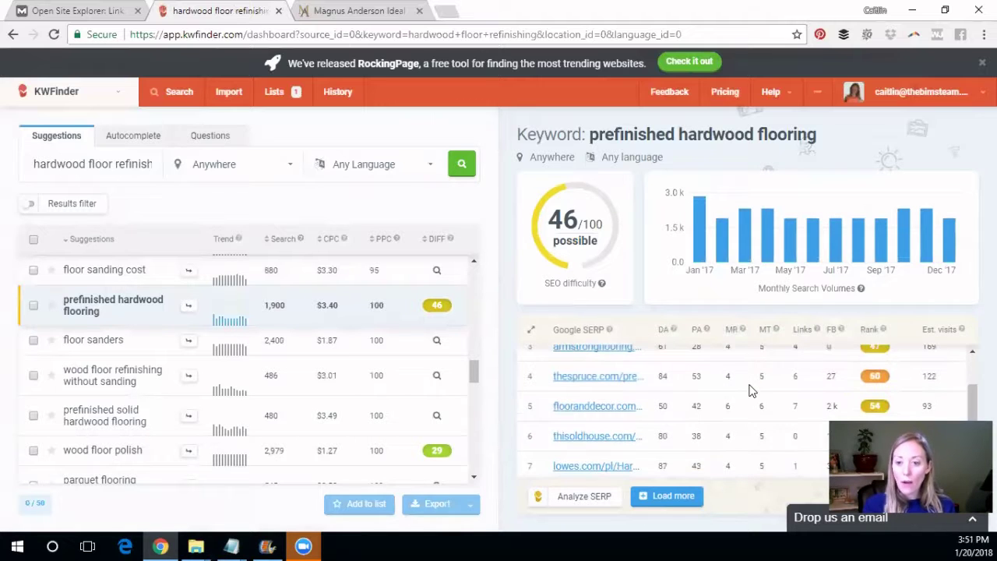
pyautogui.scroll(2, 749, 390)
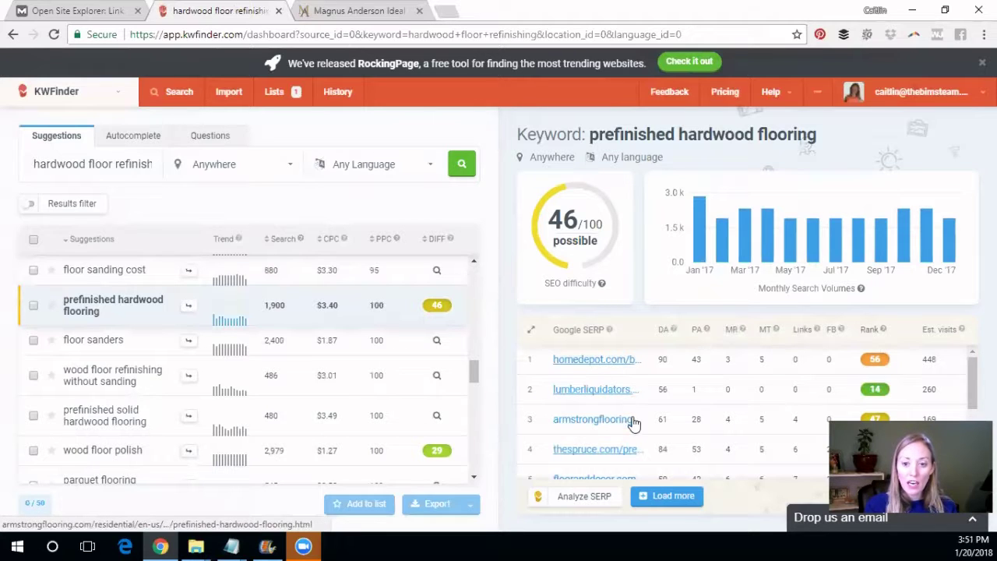
pyautogui.scroll(-2, 670, 404)
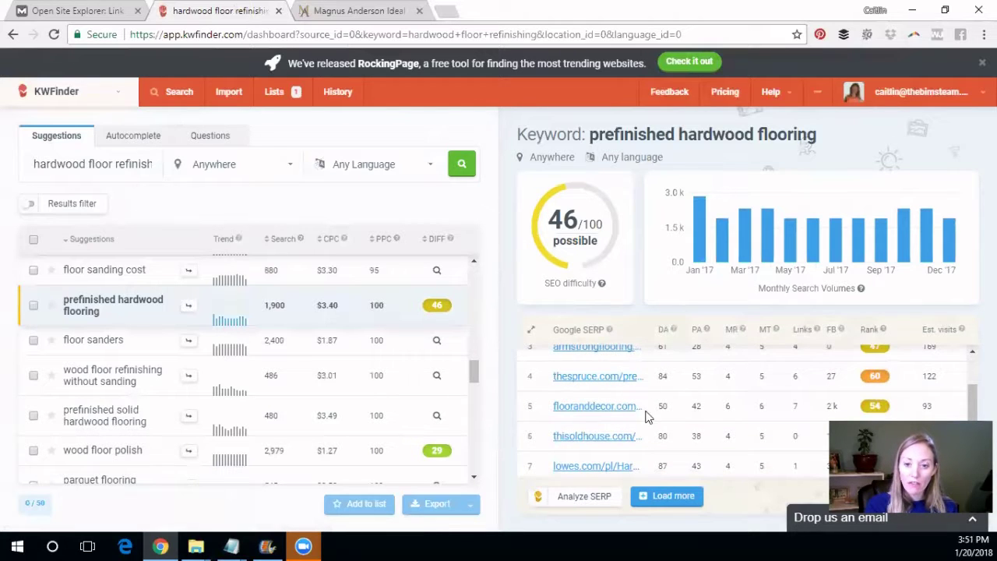
pyautogui.scroll(-3, 691, 411)
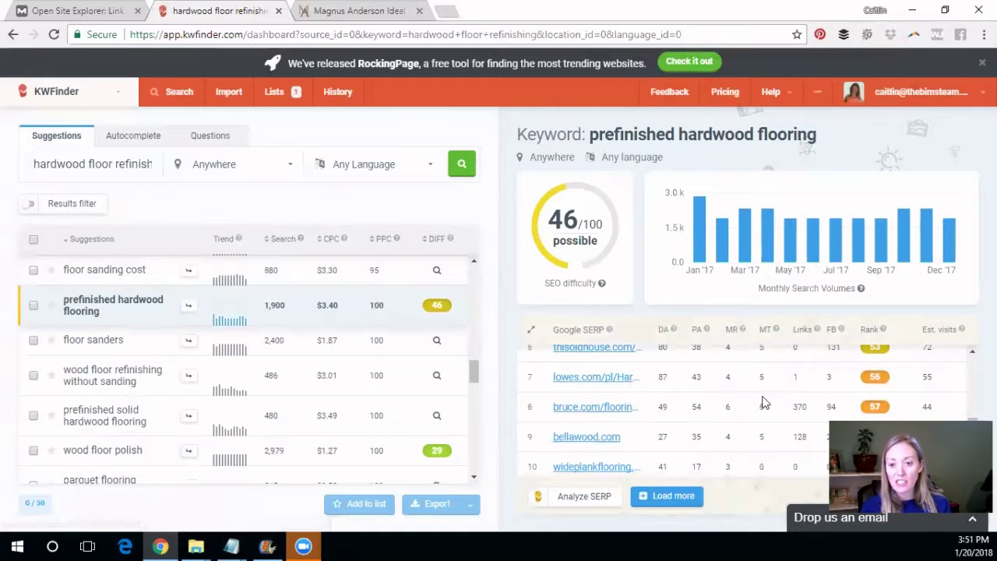
pyautogui.scroll(3, 795, 402)
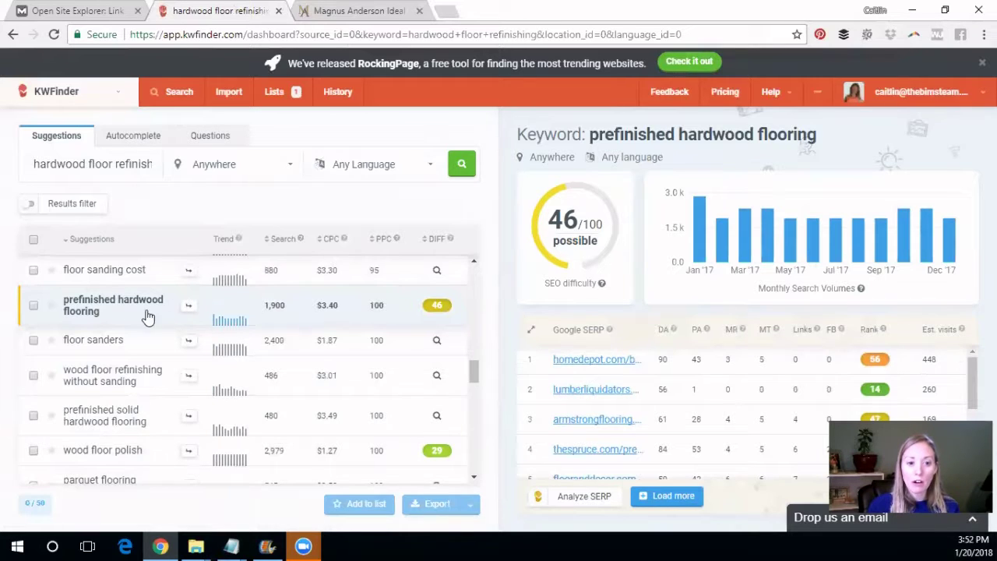
# - Load the keyword details for "wood floor polish" and review the sites ranking for it in the Google SERP table
pyautogui.click(133, 458)
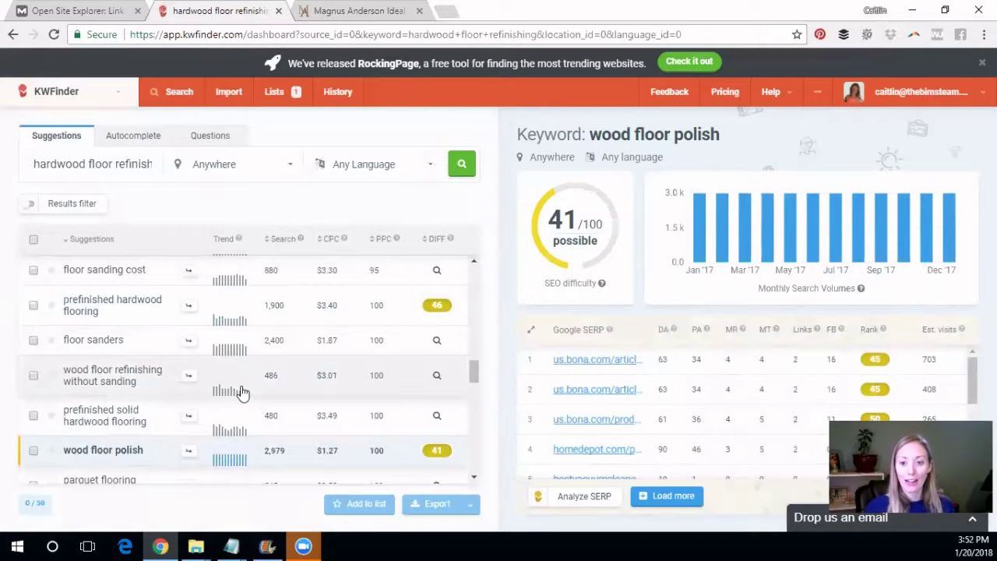
pyautogui.scroll(-1, 723, 382)
pyautogui.scroll(1, 652, 405)
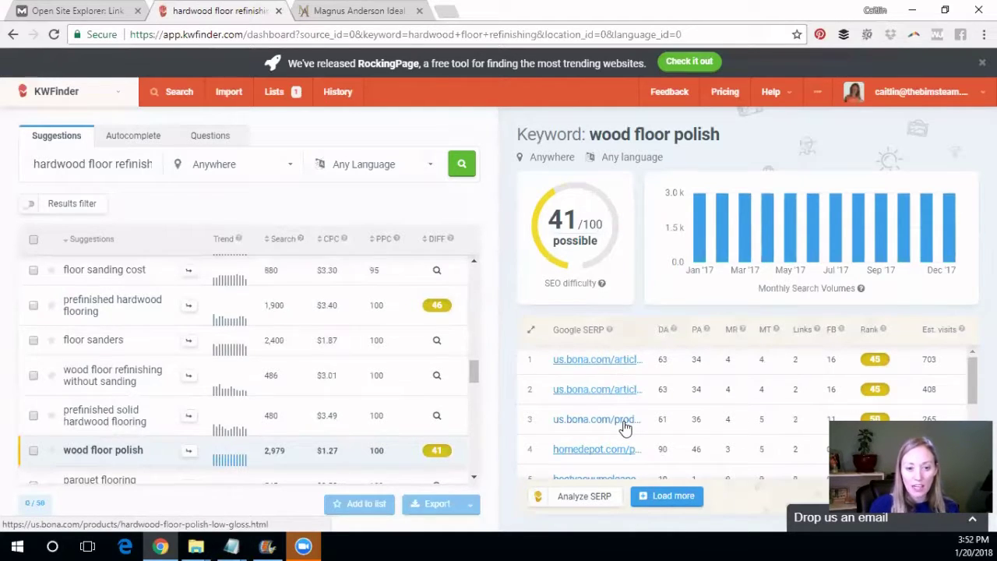
pyautogui.scroll(-2, 627, 409)
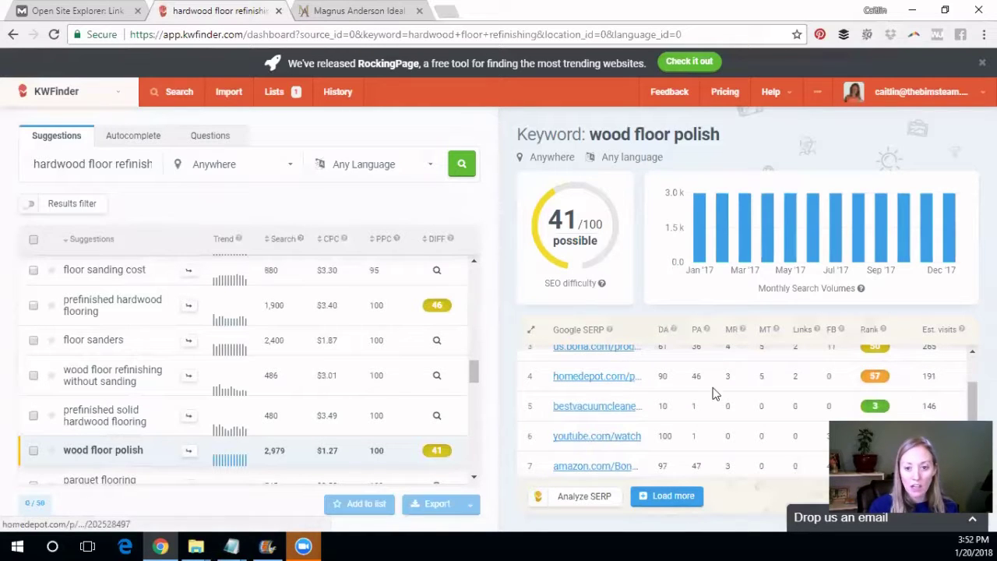
pyautogui.scroll(-3, 623, 378)
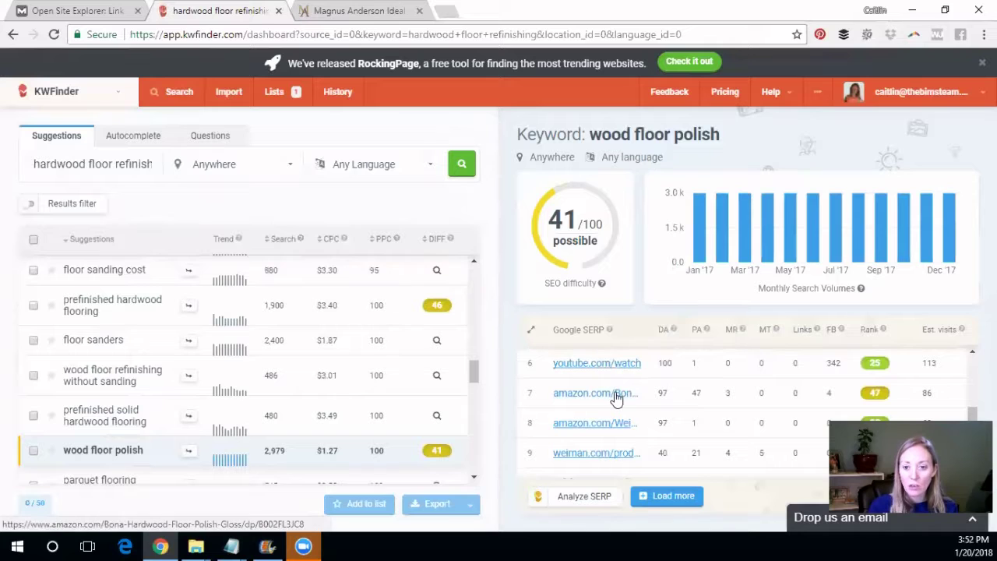
pyautogui.scroll(-2, 635, 448)
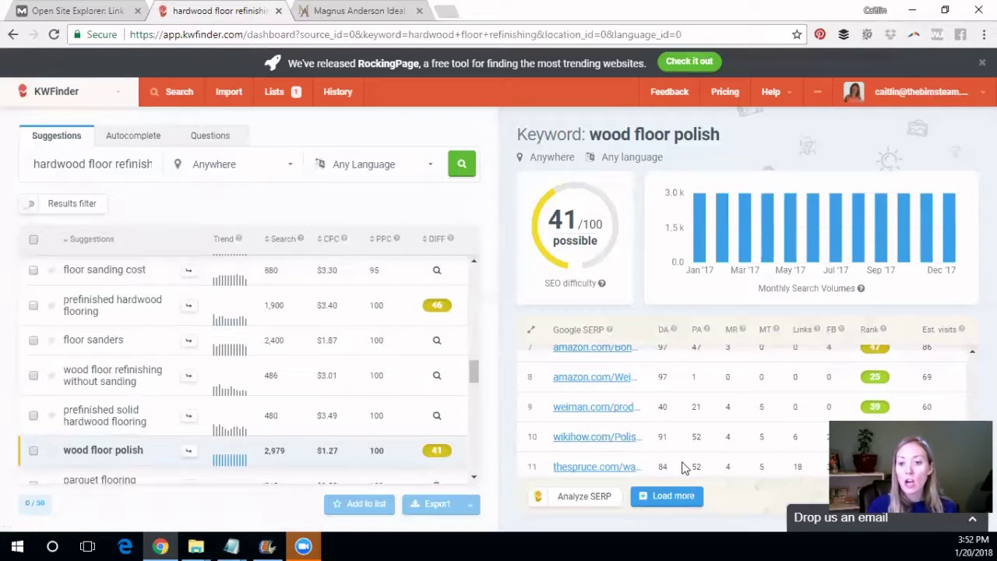
pyautogui.scroll(5, 689, 467)
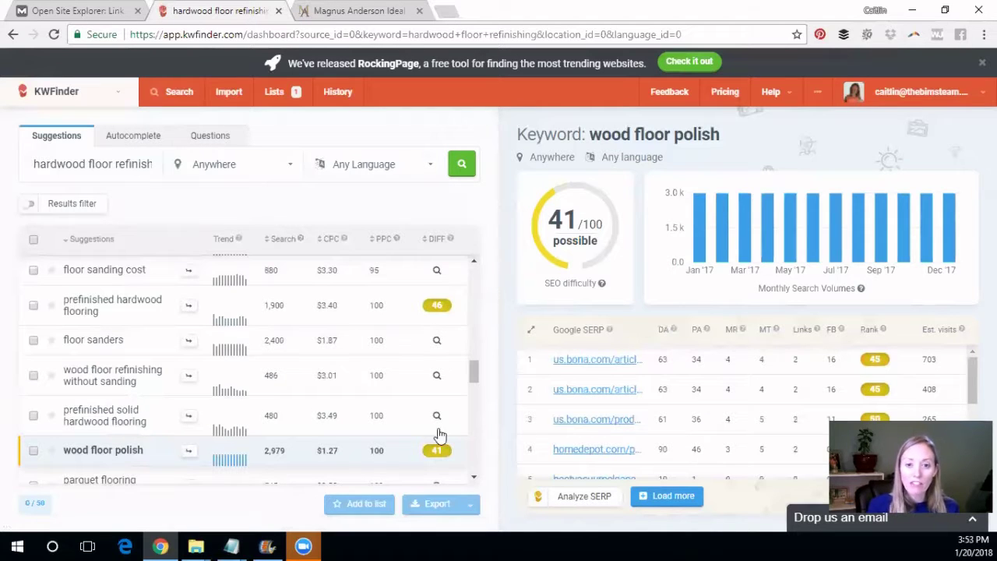
# - Find "sanding hardwood floors" among the earlier suggestions and examine its difficulty and the pages ranking for it
pyautogui.scroll(5, 329, 419)
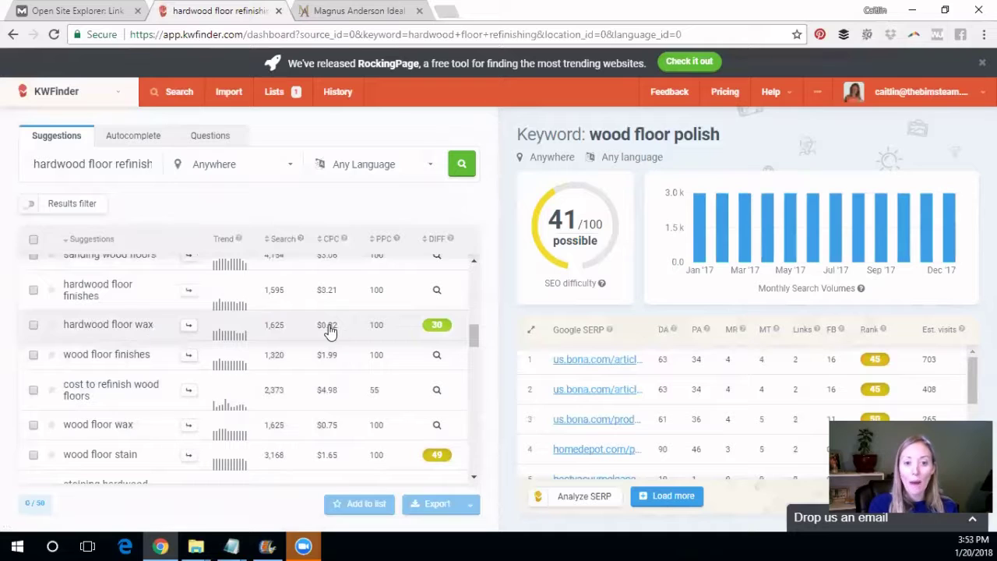
pyautogui.scroll(2, 452, 366)
pyautogui.scroll(1, 450, 362)
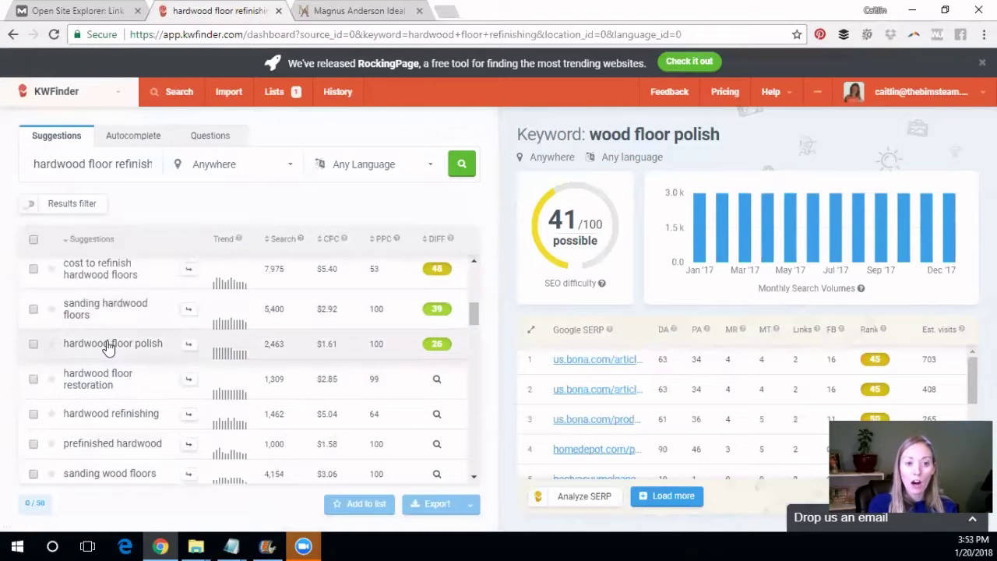
pyautogui.scroll(1, 320, 377)
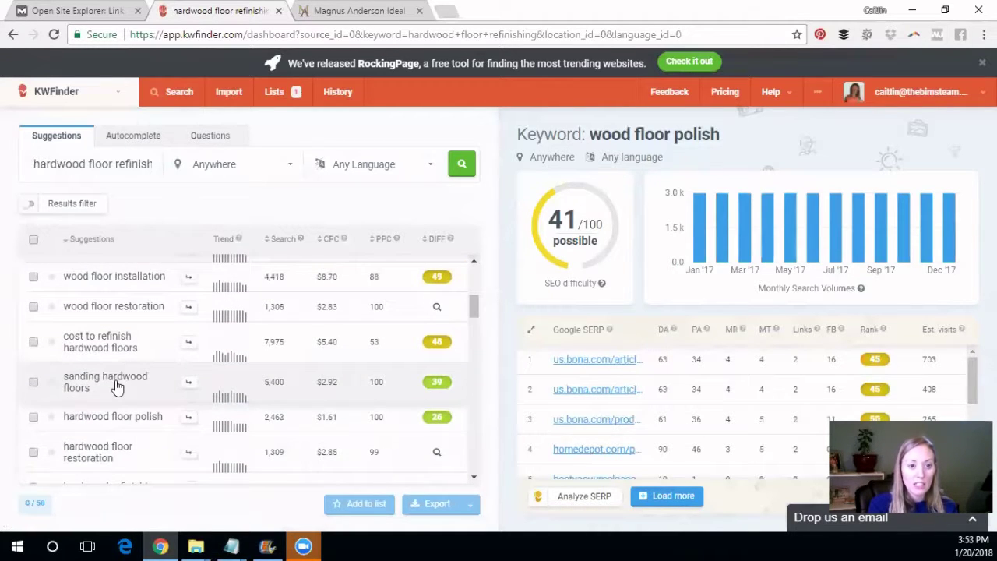
pyautogui.click(116, 387)
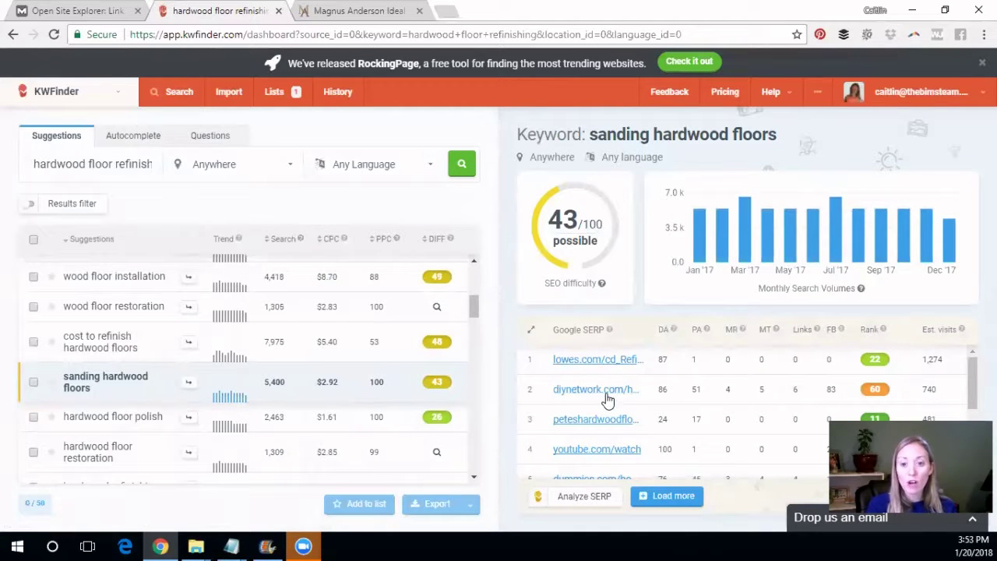
pyautogui.scroll(-1, 654, 417)
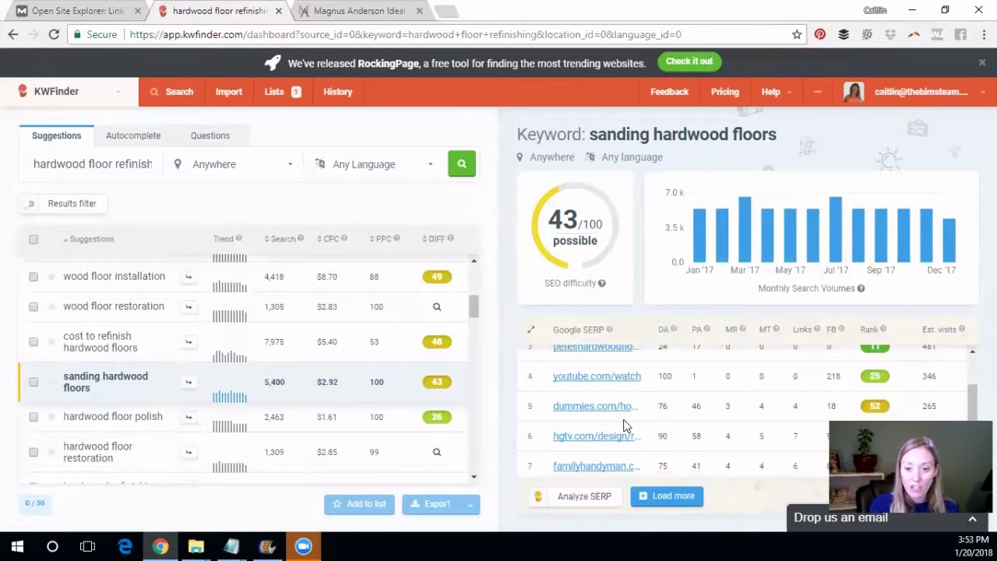
pyautogui.scroll(-2, 623, 424)
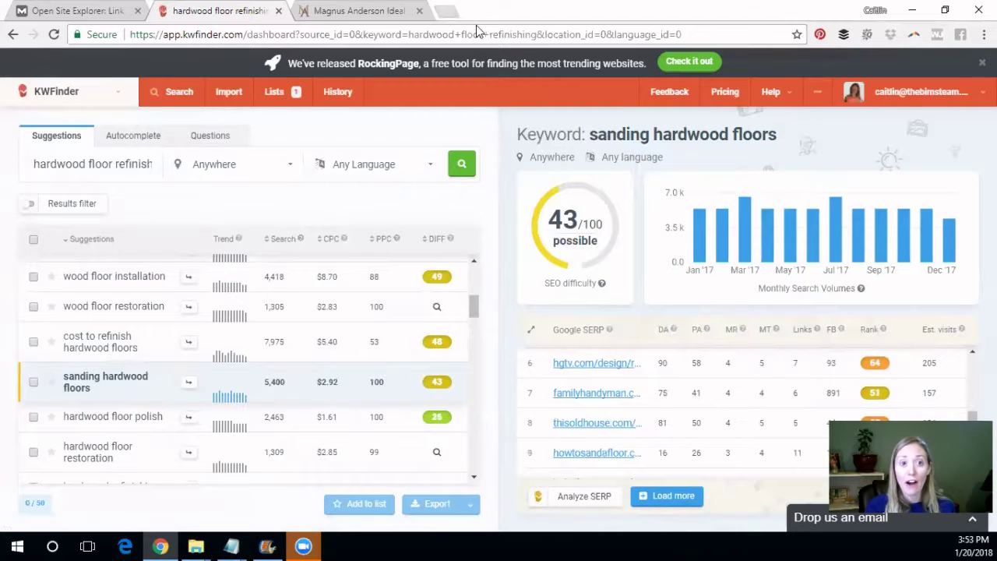
# - Open a new browser tab, switch to the Notepad keyword list, and copy "Hardwood floor sanding"
pyautogui.click(446, 11)
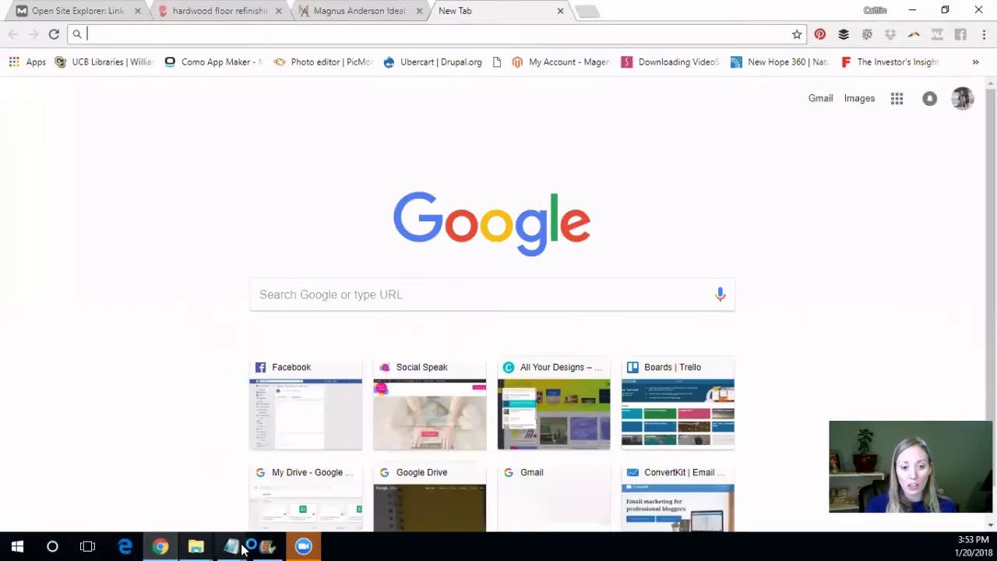
pyautogui.moveTo(233, 547)
pyautogui.click(258, 484)
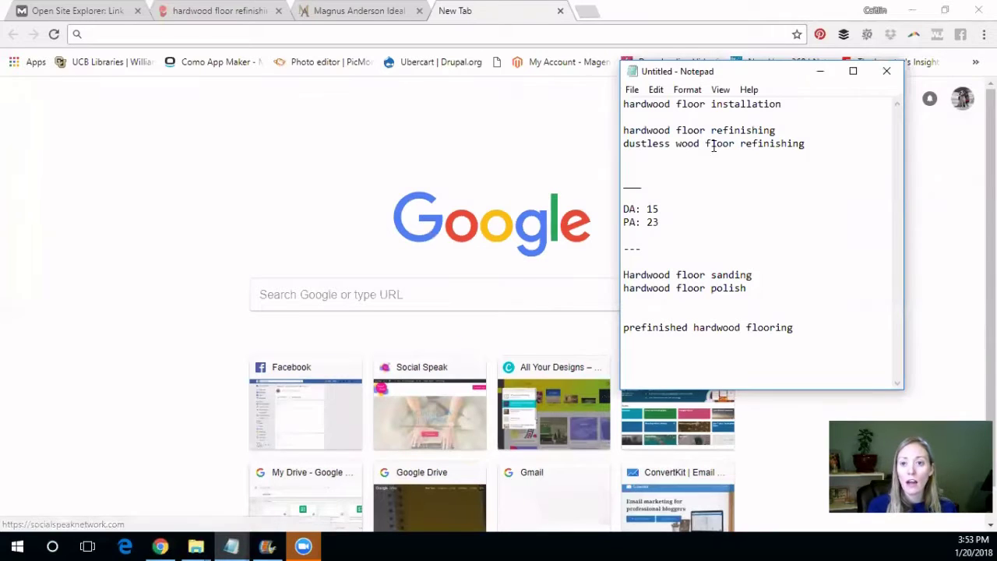
pyautogui.moveTo(783, 104); pyautogui.dragTo(611, 107)
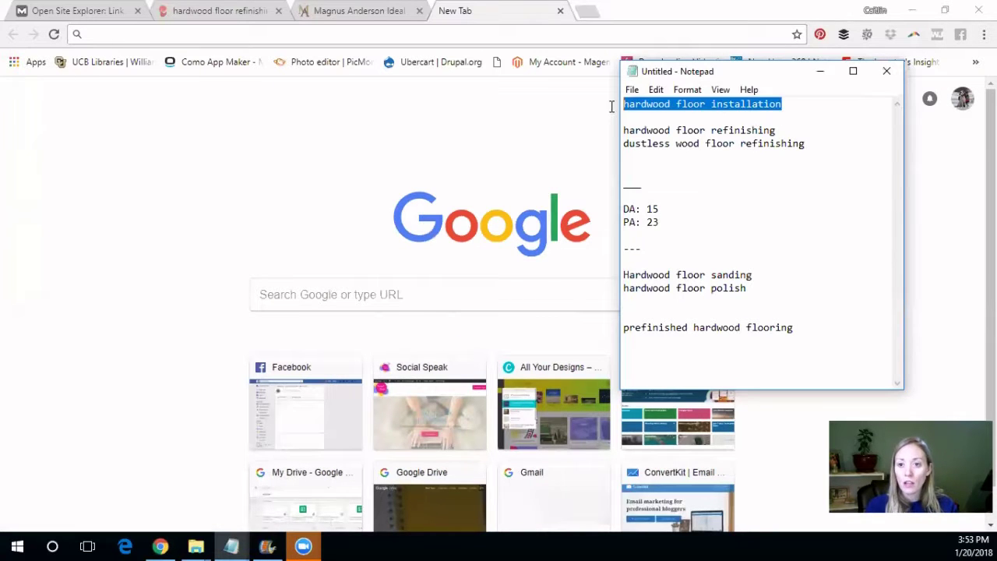
pyautogui.click(794, 251)
pyautogui.click(767, 276)
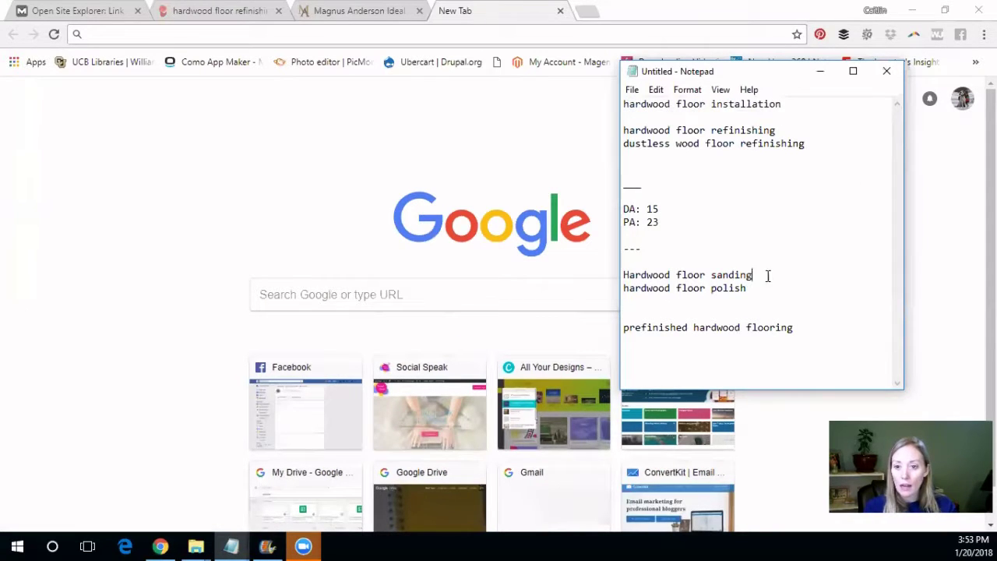
pyautogui.moveTo(767, 276); pyautogui.dragTo(622, 274)
pyautogui.hotkey('ctrl', 'c')
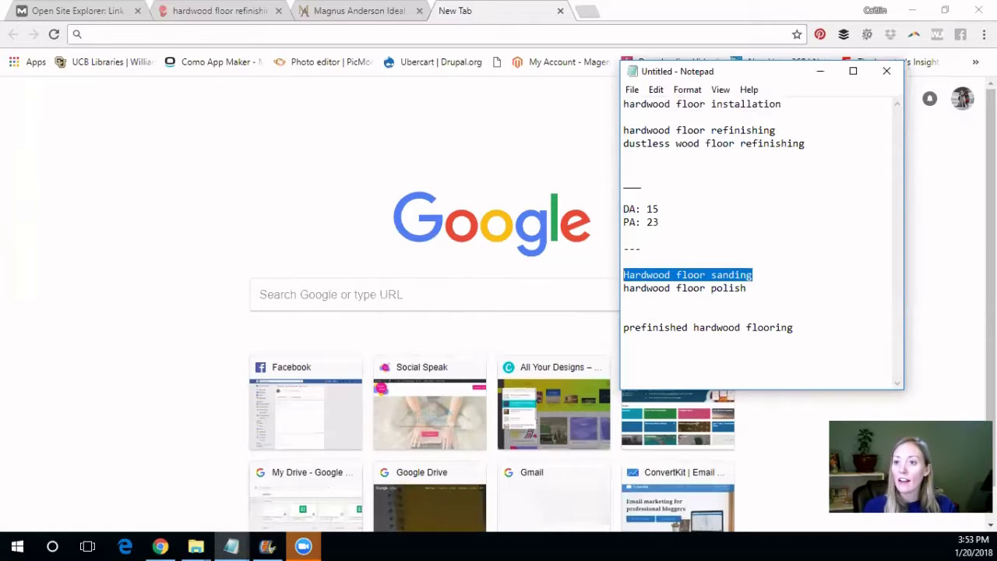
# - Search Google for "Hardwood floor sanding" in a new incognito window and dismiss the location request
pyautogui.click(983, 34)
pyautogui.click(898, 91)
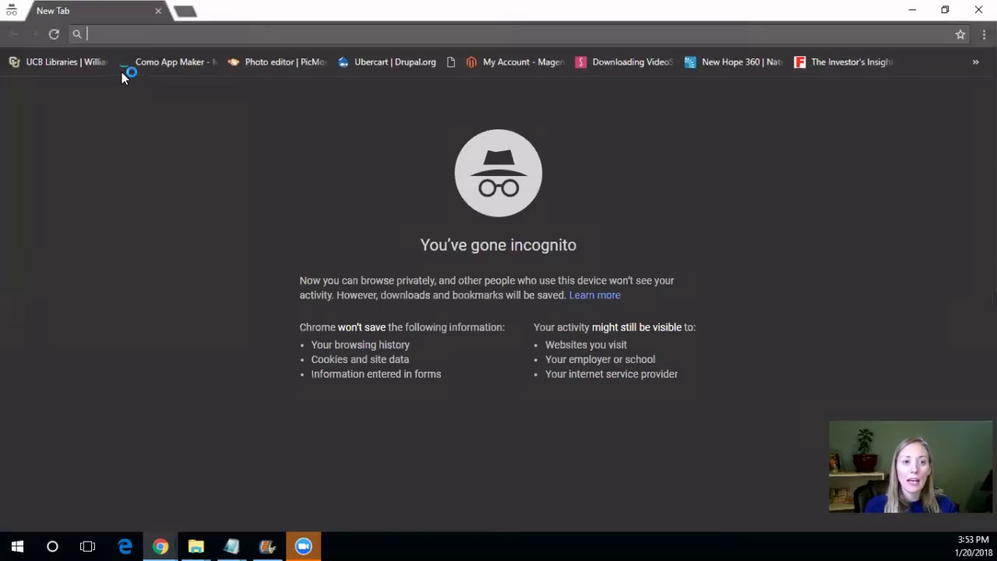
pyautogui.hotkey('ctrl', 'v')
pyautogui.press('Return')
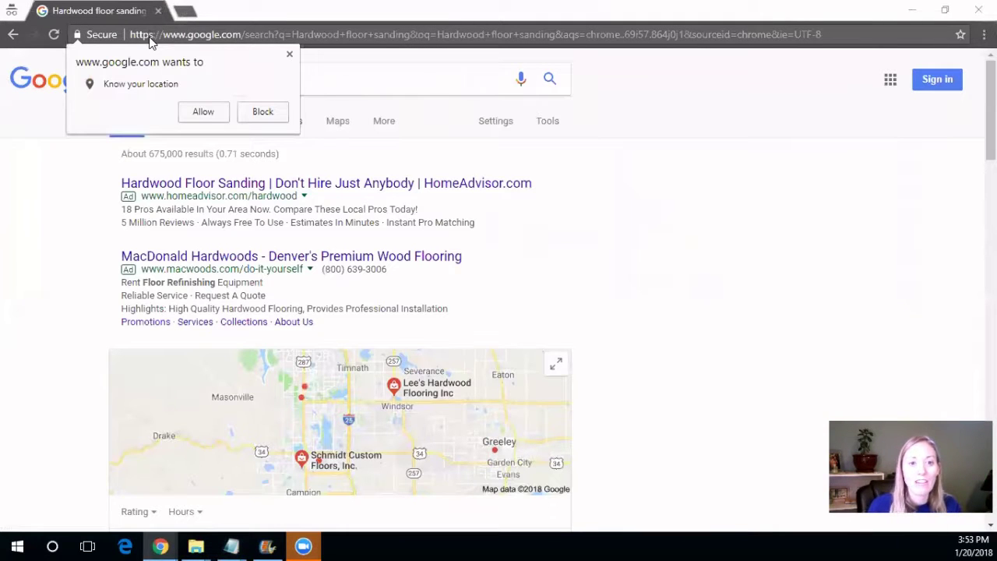
pyautogui.click(289, 55)
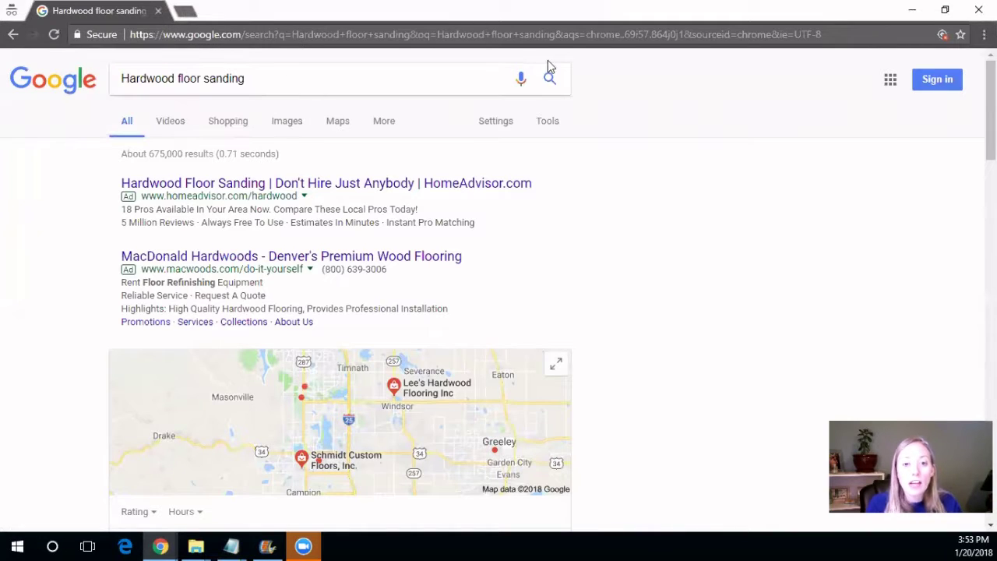
# - Examine the ads, local listings, organic results and related searches for "Hardwood floor sanding" down to the page end
pyautogui.scroll(-1, 474, 207)
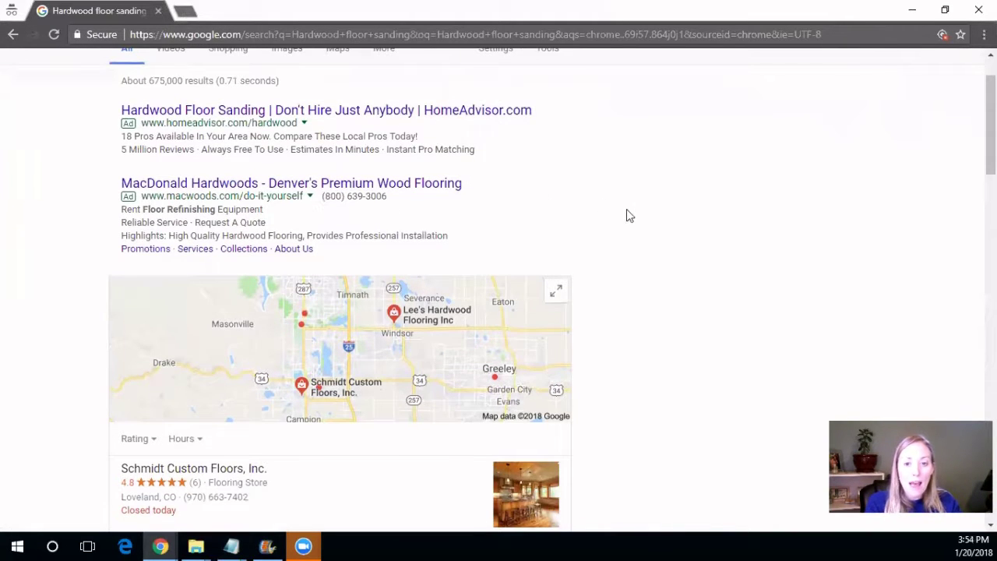
pyautogui.scroll(-6, 630, 216)
pyautogui.scroll(1, 278, 265)
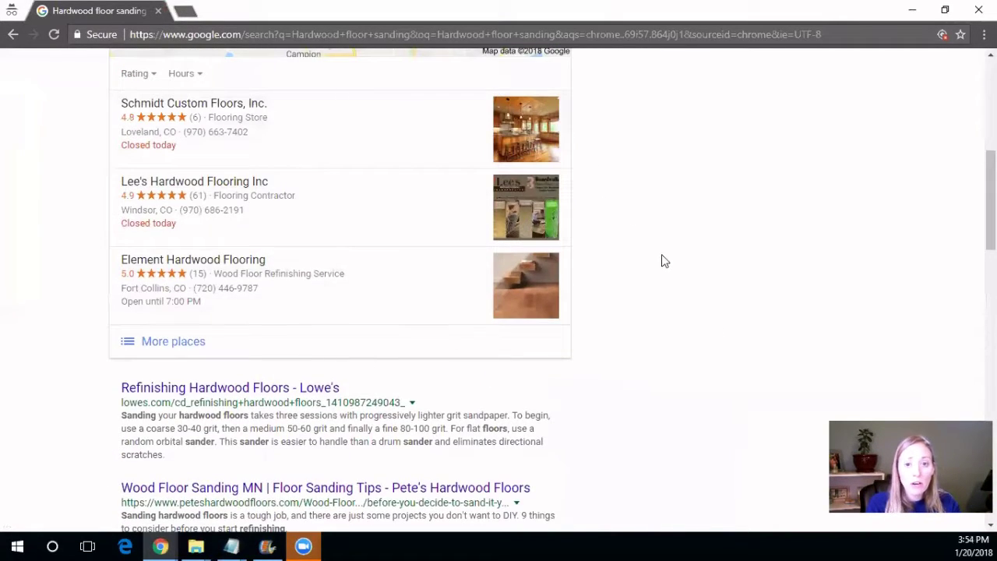
pyautogui.scroll(-1, 646, 312)
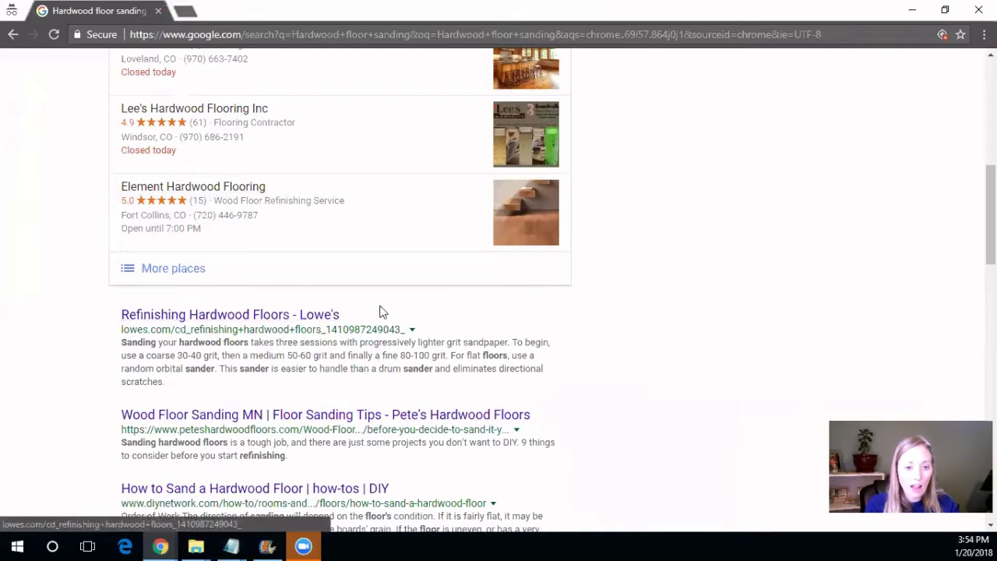
pyautogui.scroll(-1, 381, 312)
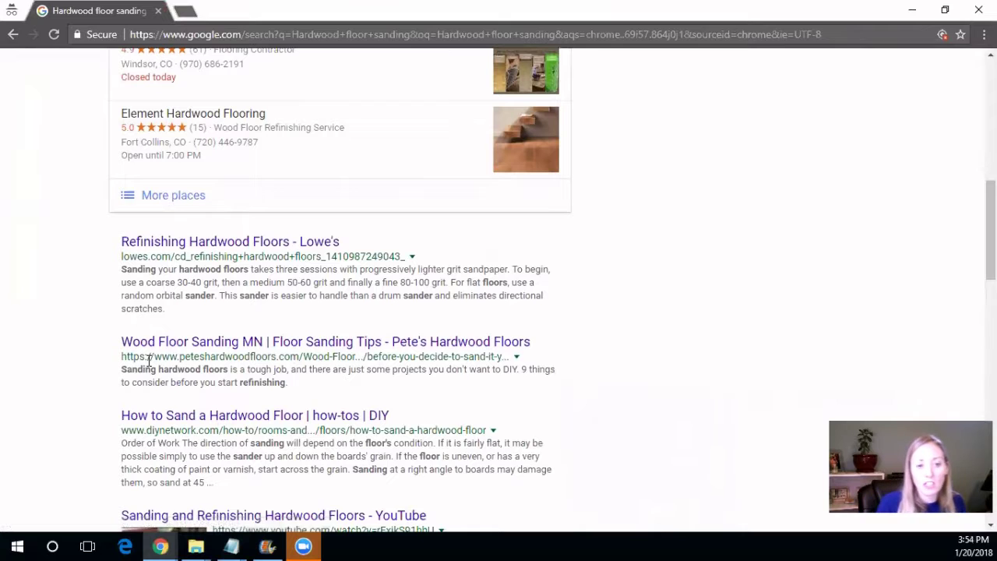
pyautogui.scroll(-1, 592, 296)
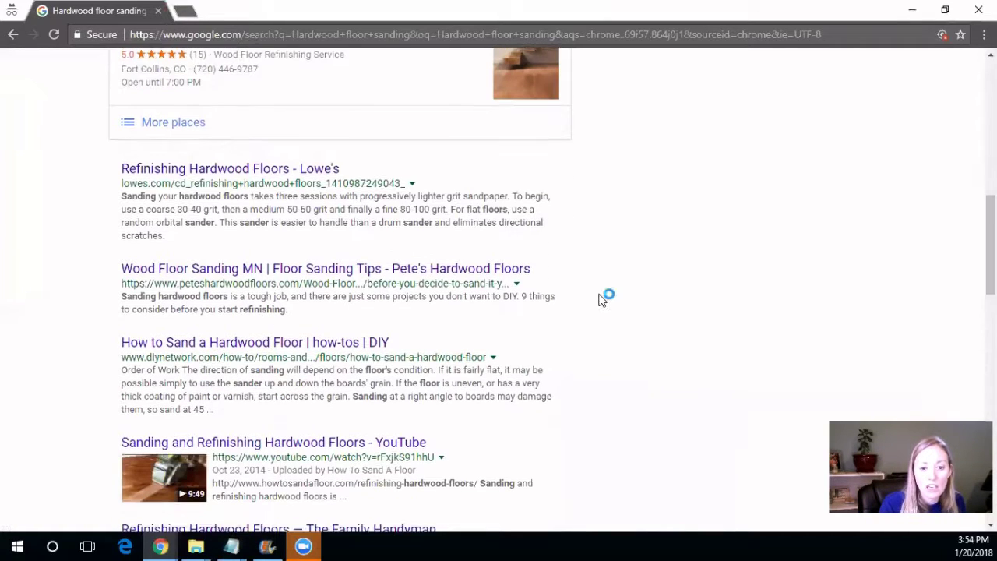
pyautogui.doubleClick(256, 312)
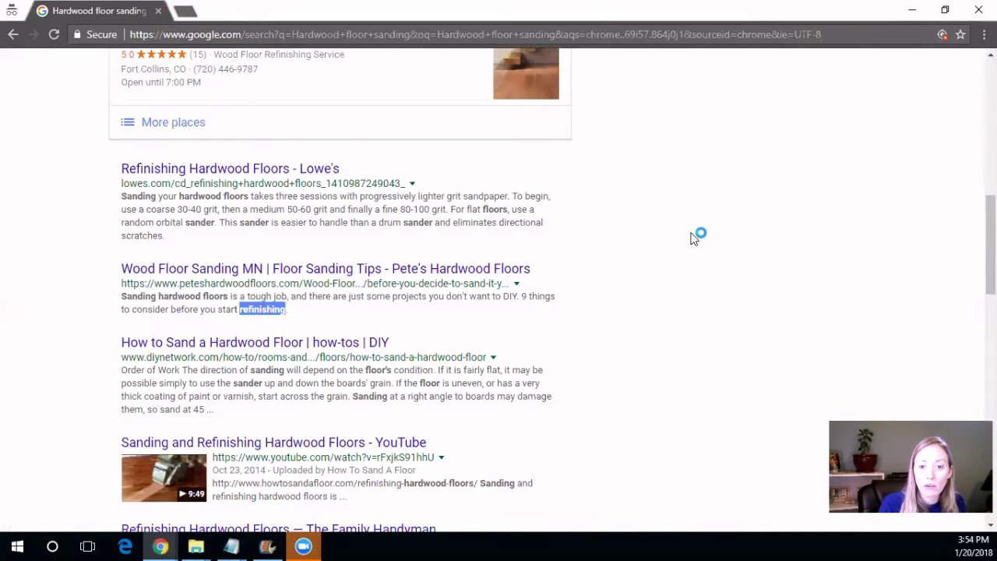
pyautogui.scroll(-5, 696, 233)
pyautogui.scroll(-10, 730, 311)
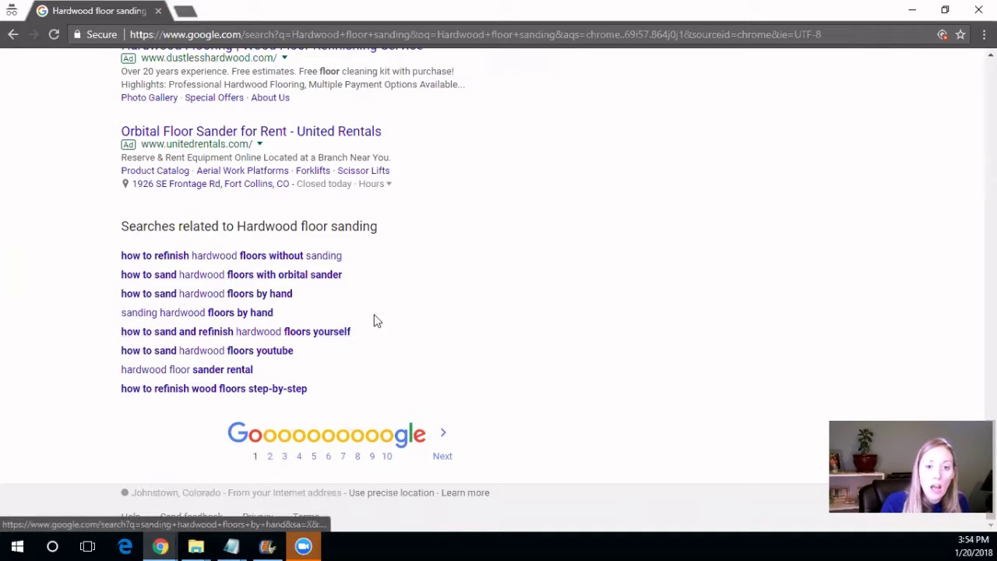
# - Switch to the Notepad keyword list and add two blank lines between "Hardwood floor sanding" and "hardwood floor polish"
pyautogui.moveTo(232, 545)
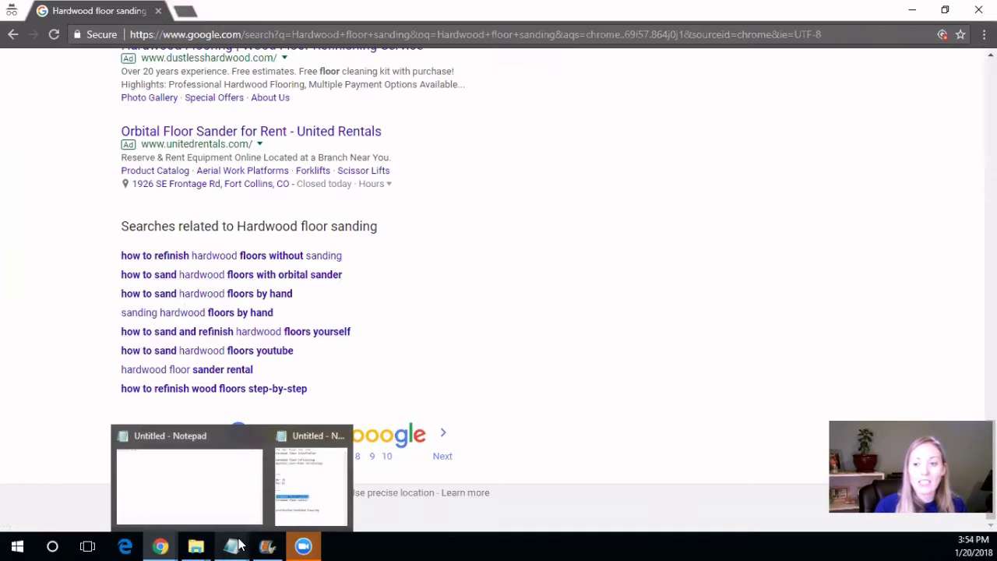
pyautogui.click(284, 507)
pyautogui.click(774, 278)
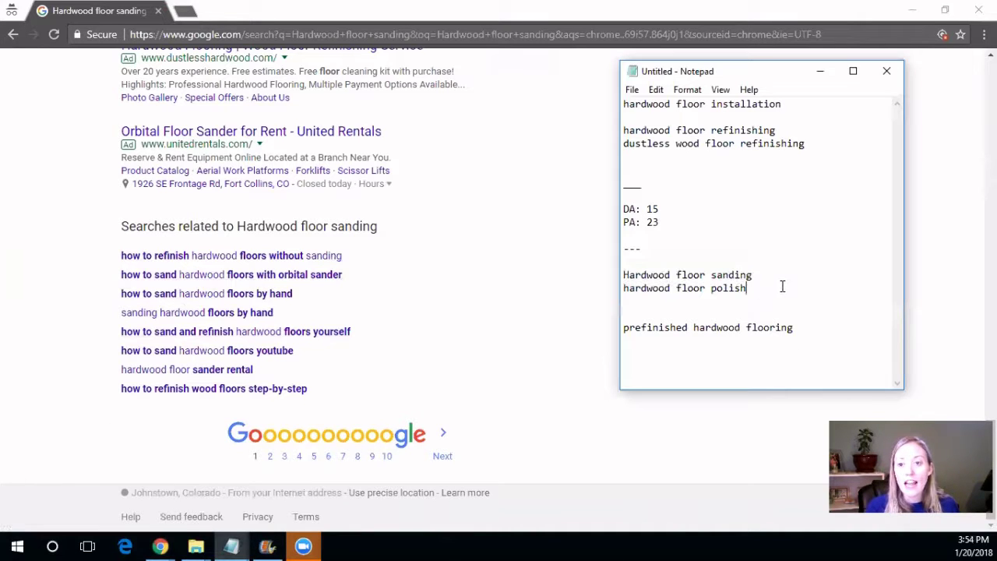
pyautogui.press('Return')
pyautogui.press('Return')
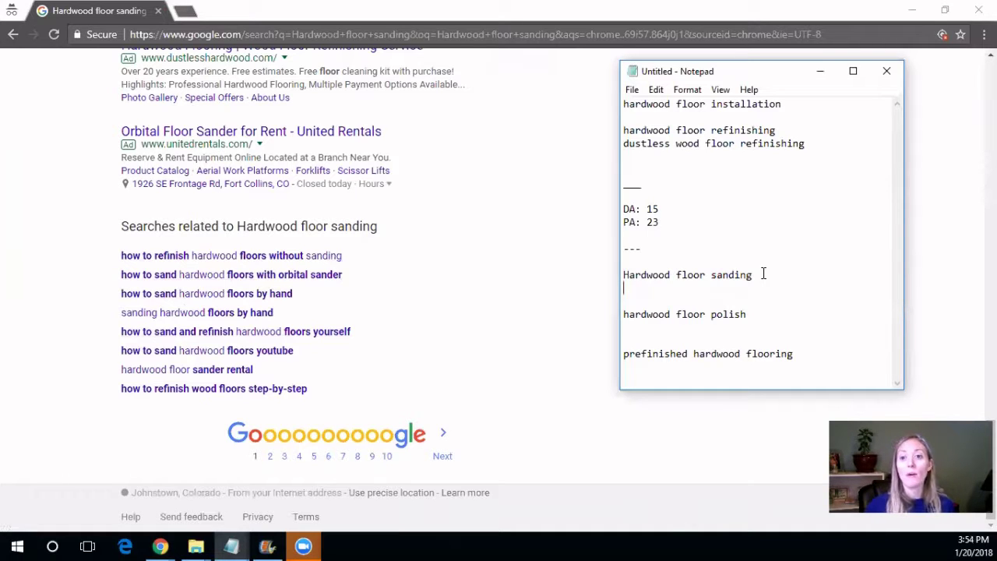
pyautogui.click(816, 143)
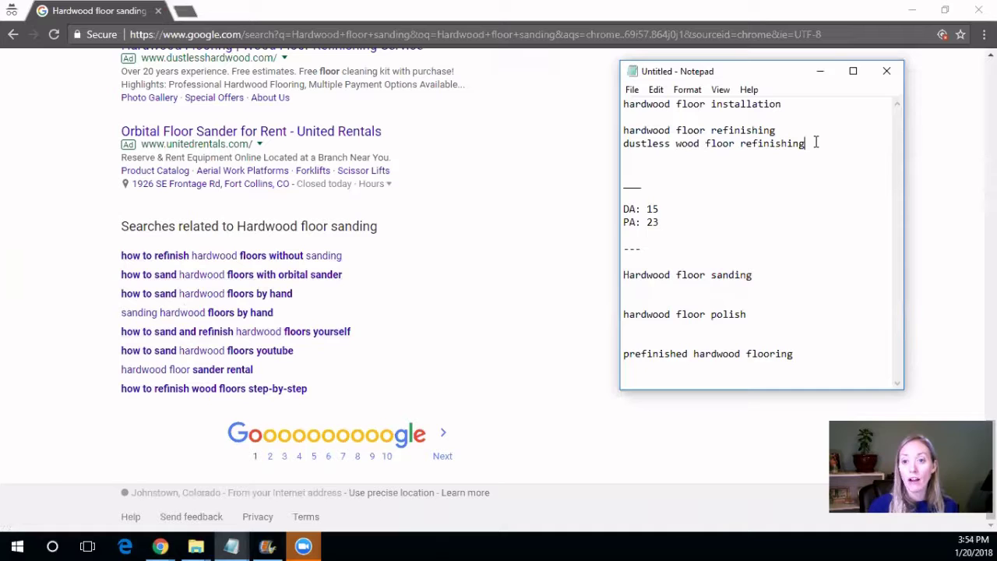
pyautogui.doubleClick(815, 143)
pyautogui.keyDown('shift'); pyautogui.click(626, 145); pyautogui.keyUp('shift')
pyautogui.click(699, 164)
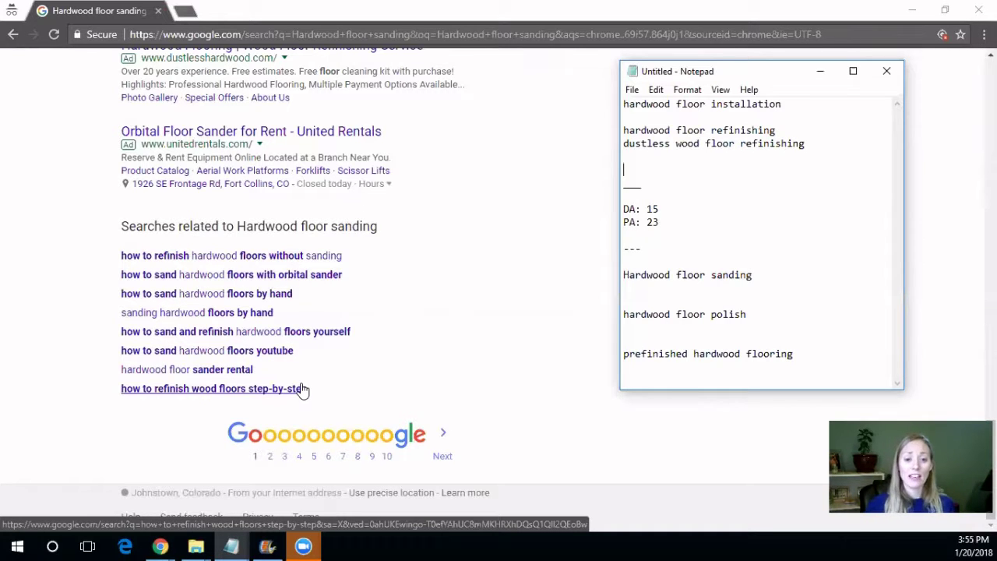
# - Return to KWFinder in the main browser window and look up suggestions for "boulder hardwood floor refinishing"
pyautogui.moveTo(306, 546)
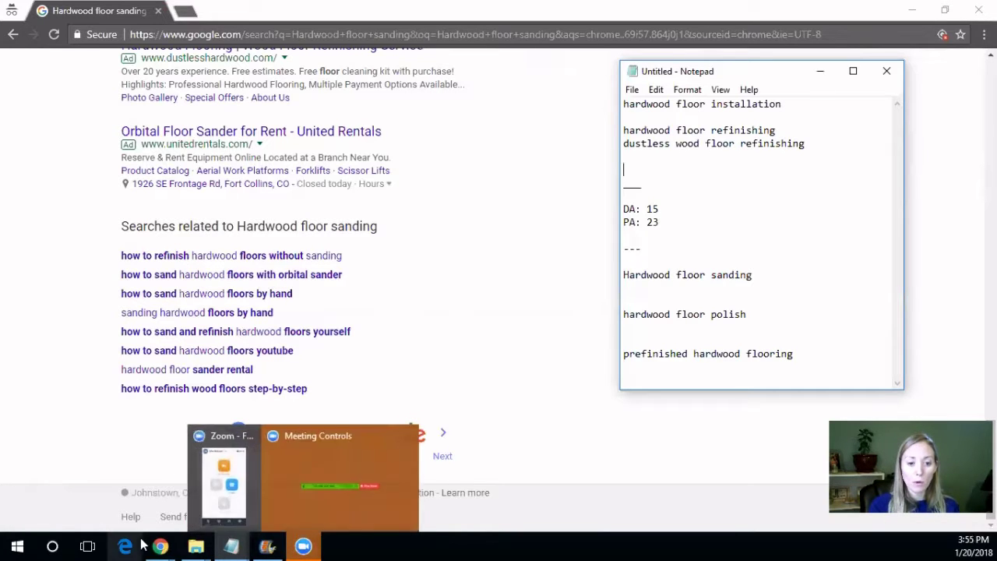
pyautogui.moveTo(160, 545)
pyautogui.click(84, 487)
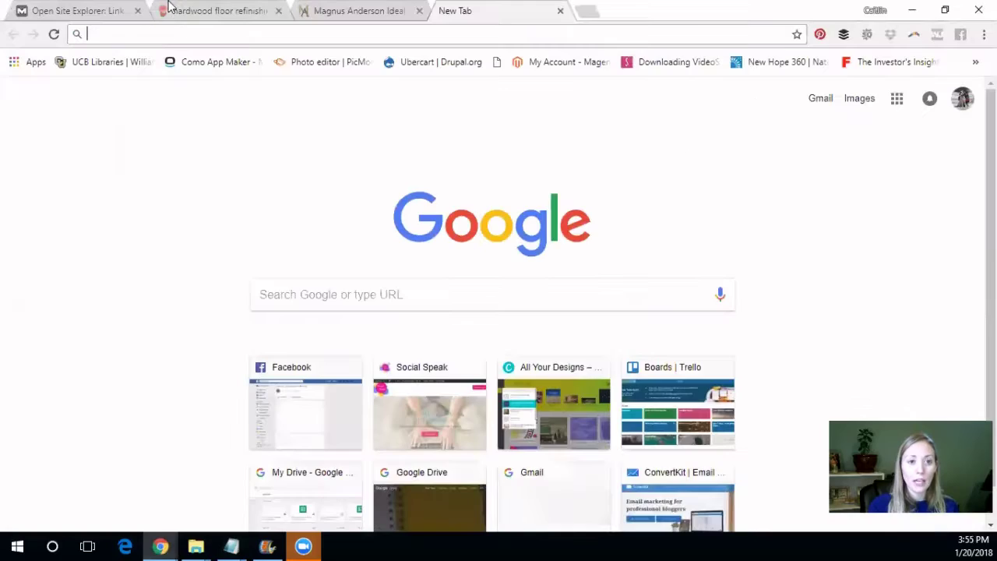
pyautogui.click(210, 10)
pyautogui.scroll(5, 262, 276)
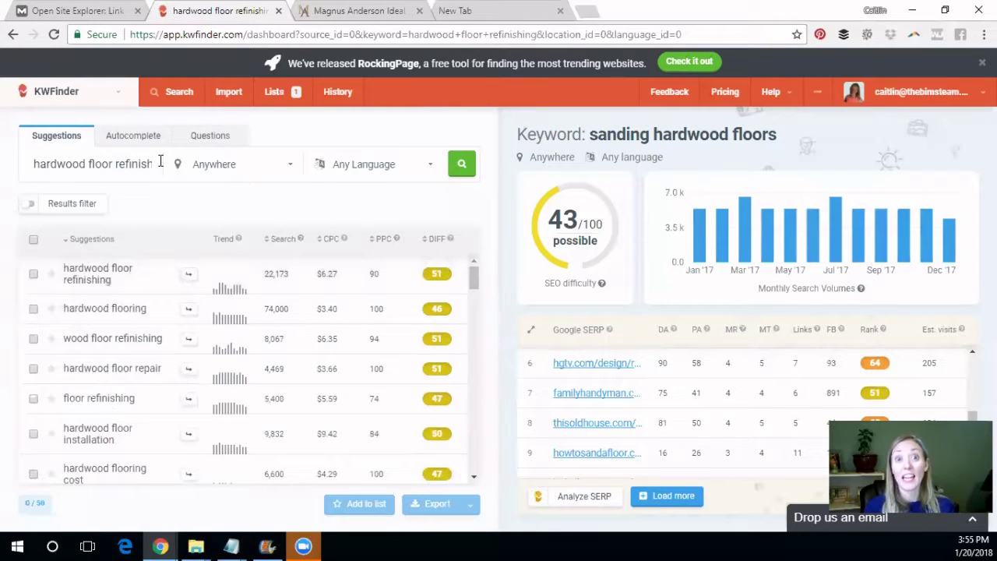
pyautogui.doubleClick(100, 162)
pyautogui.click(36, 163)
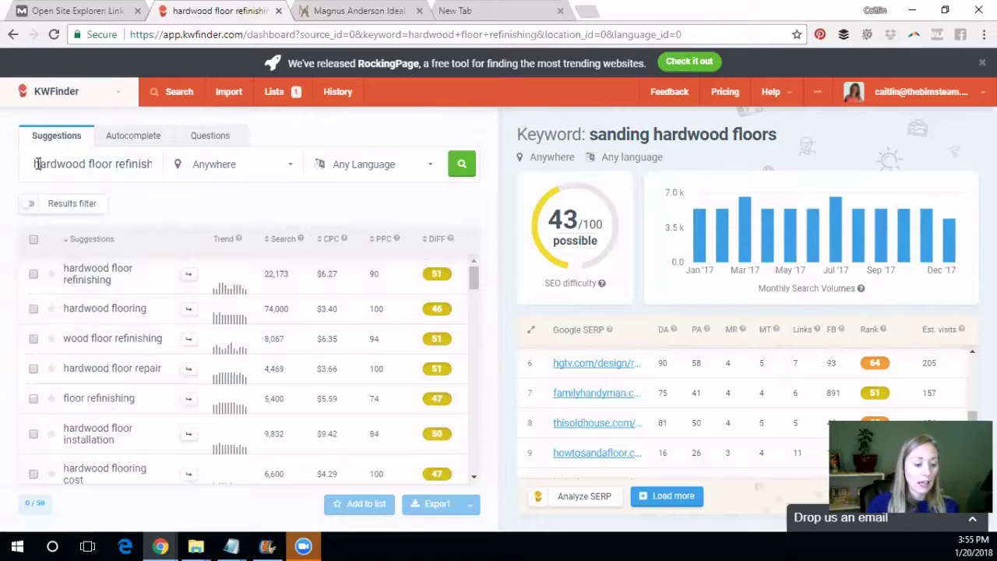
pyautogui.write('boulder')
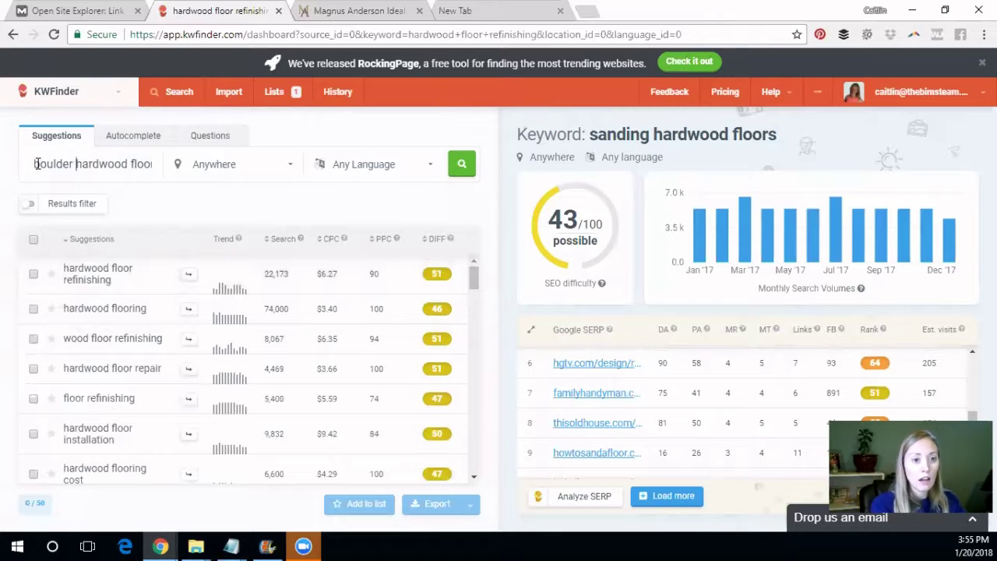
pyautogui.press('Return')
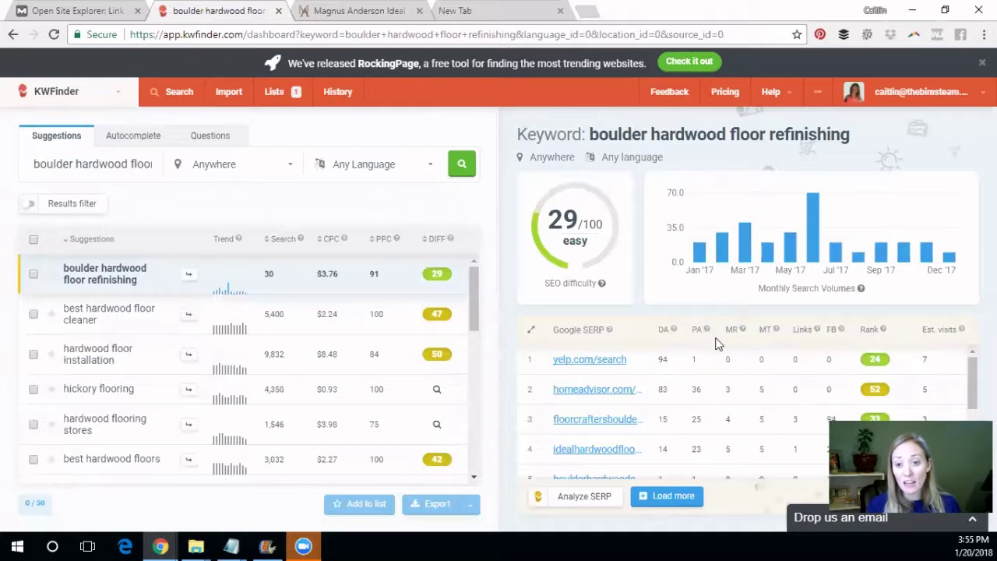
# - Examine the authority scores and ranks of the pages ranking for "boulder hardwood floor refinishing"
pyautogui.scroll(-1, 701, 382)
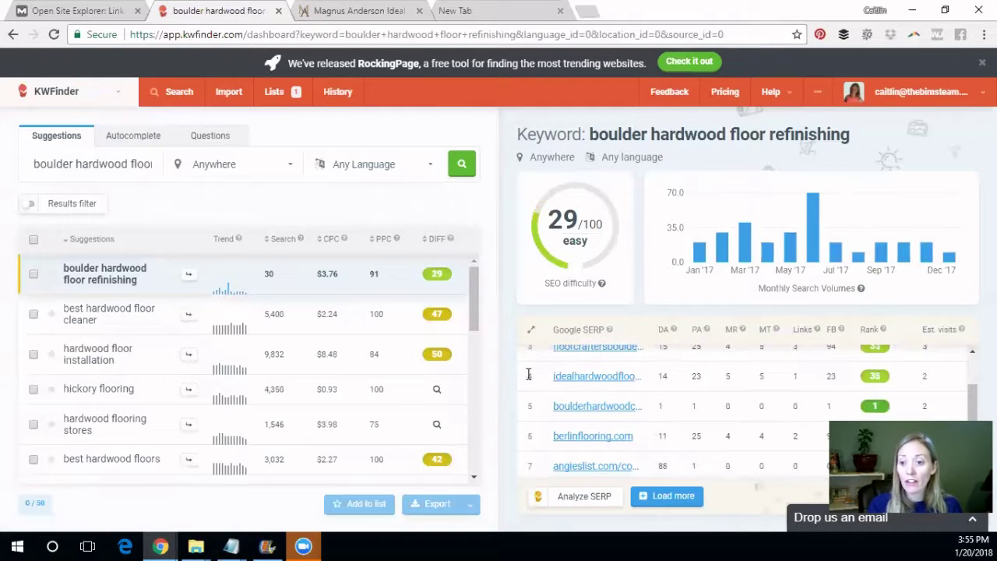
pyautogui.scroll(2, 678, 381)
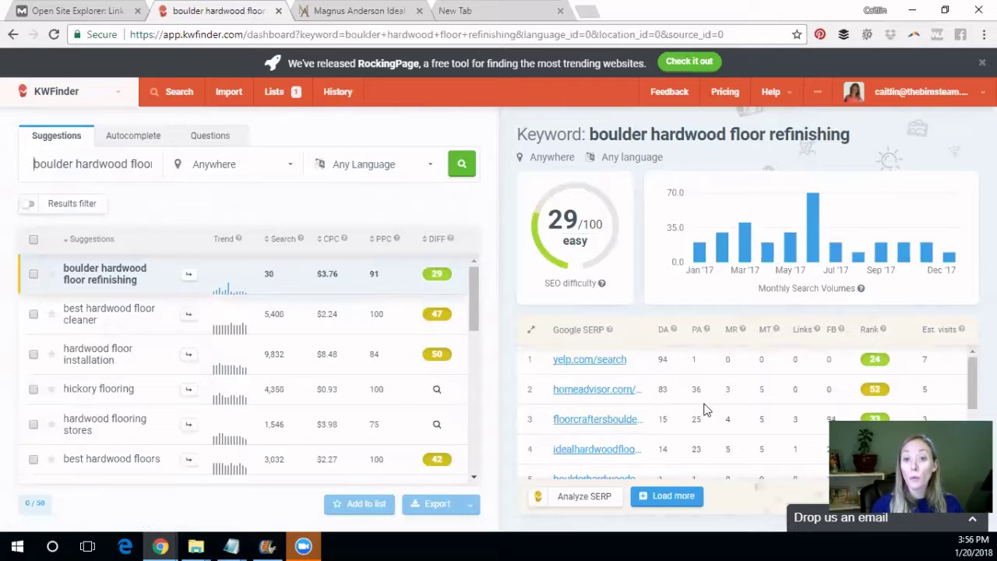
pyautogui.scroll(-3, 703, 407)
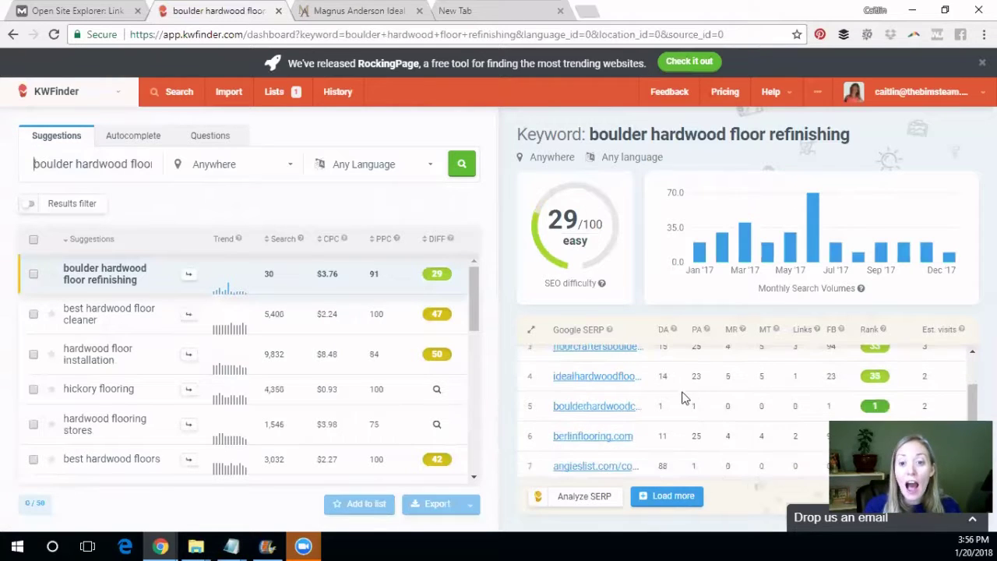
pyautogui.scroll(3, 641, 390)
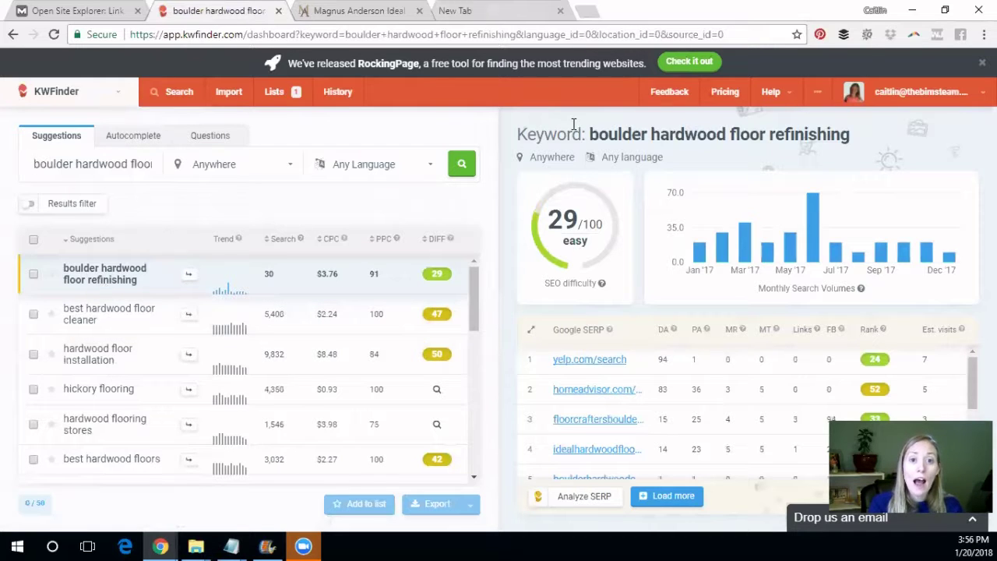
# - View the American Black Walnut page on the Magnus Anderson site, and return to the KWFinder results
pyautogui.hotkey('ctrl', 'Tab')
pyautogui.click(711, 300)
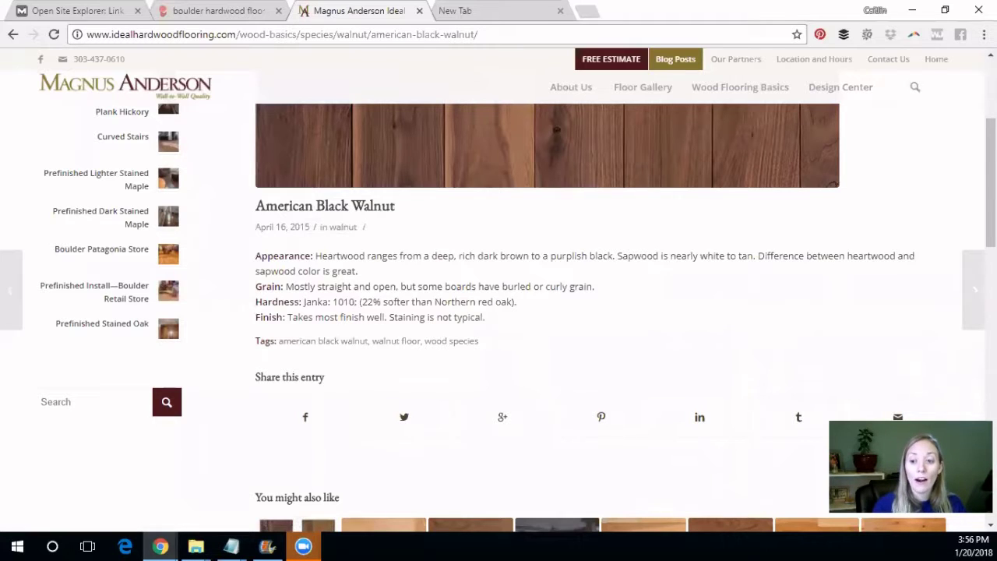
pyautogui.hotkey('ctrl', 'shift', 'Tab')
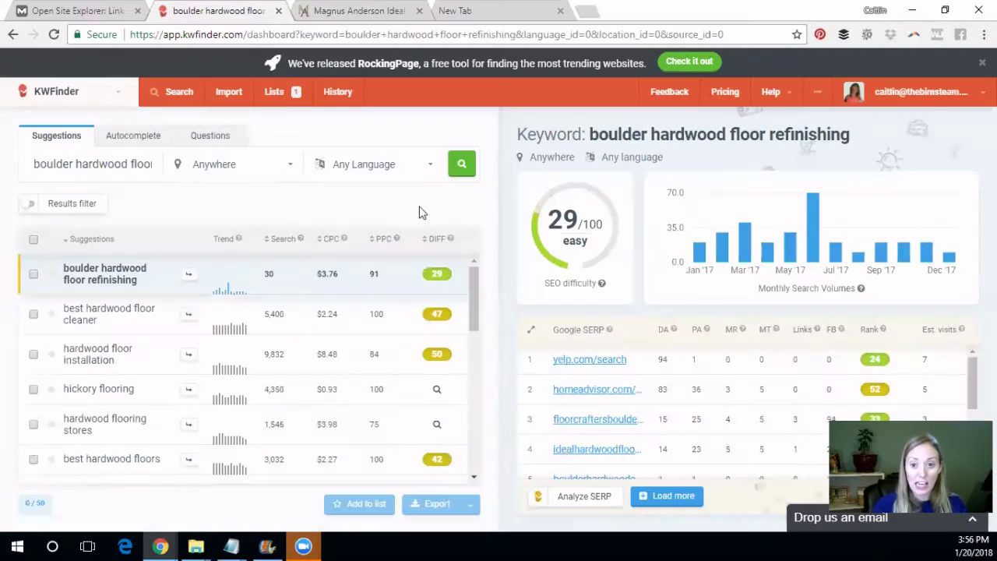
# - Examine the suggested keywords for "boulder hardwood floor refinishing", looking for location-based terms with their search volume and difficulty
pyautogui.scroll(-1, 113, 362)
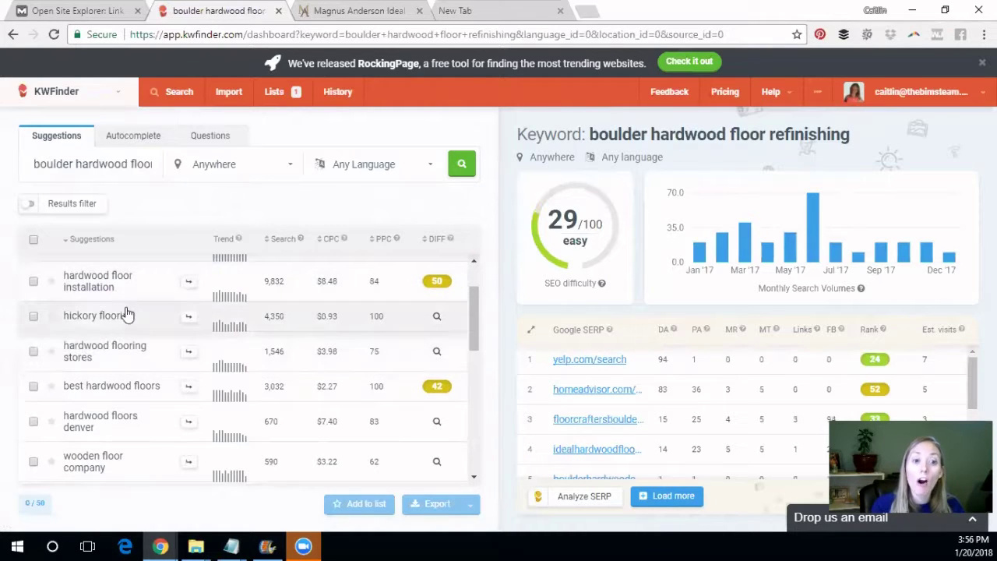
pyautogui.scroll(-1, 155, 331)
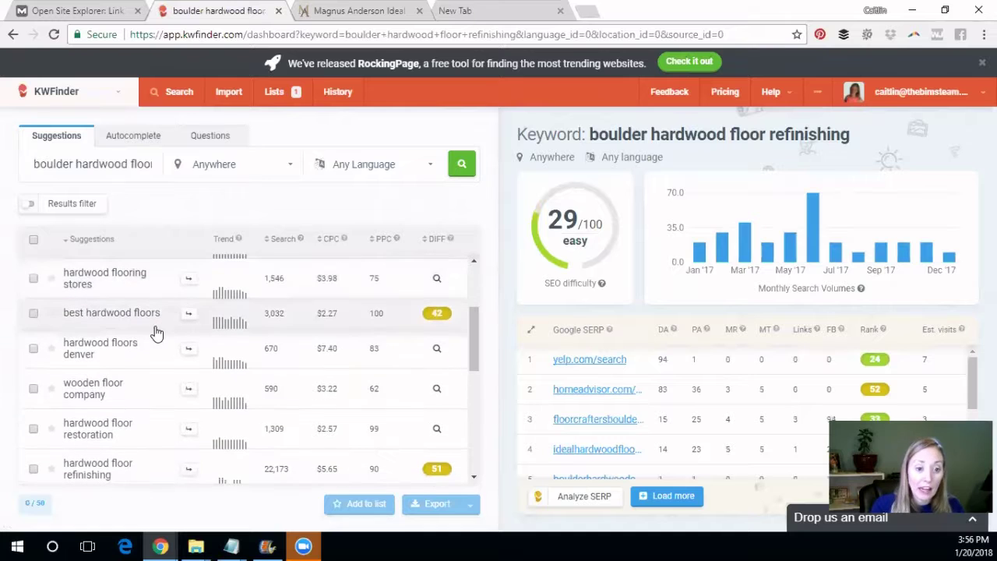
pyautogui.scroll(-3, 156, 333)
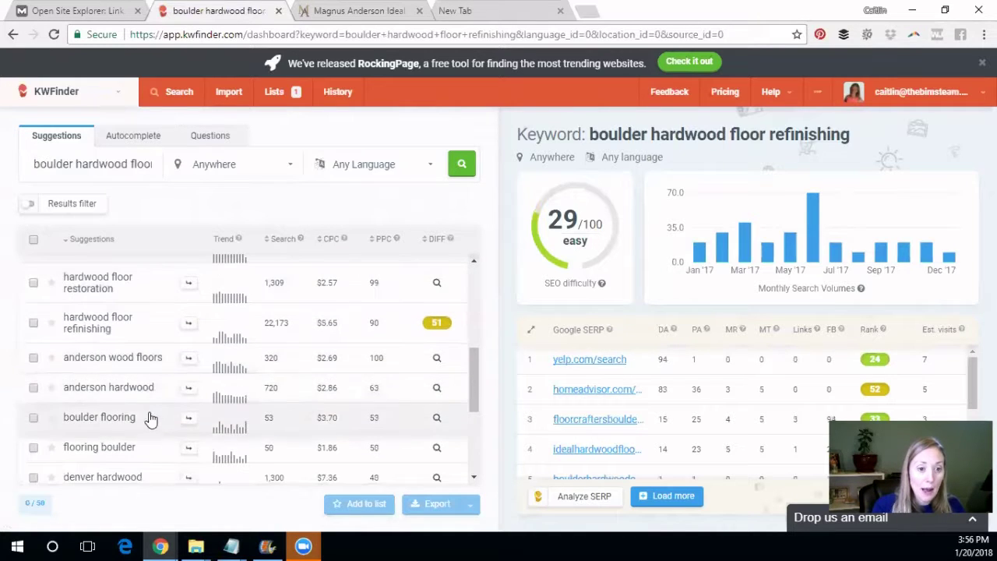
pyautogui.scroll(-5, 152, 419)
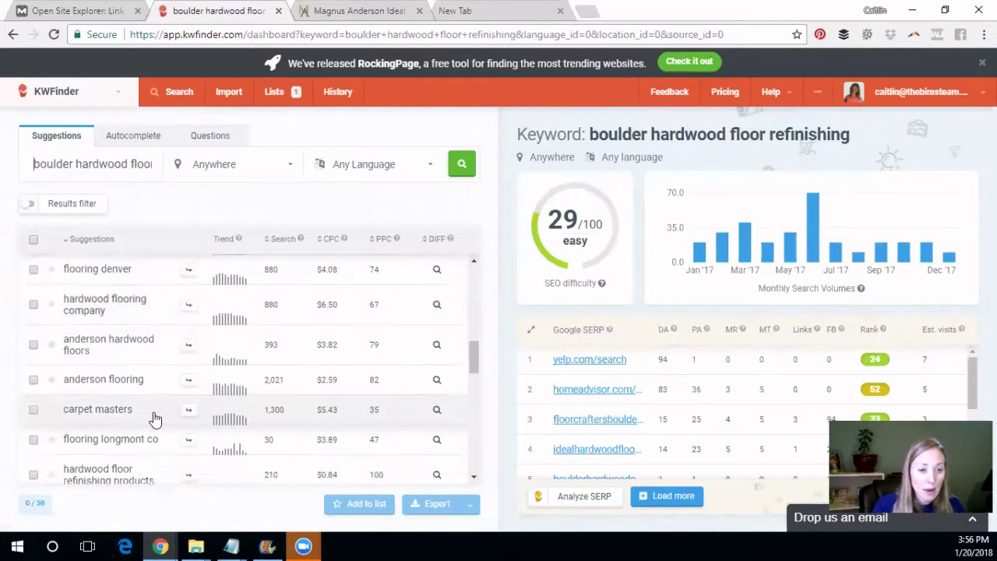
pyautogui.scroll(-6, 154, 419)
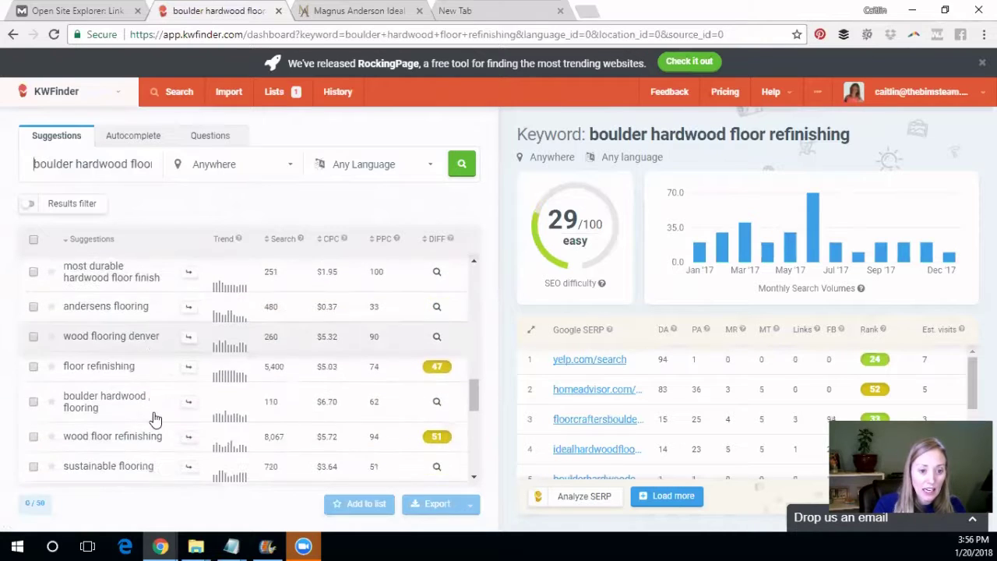
pyautogui.scroll(-2, 152, 415)
pyautogui.scroll(-2, 152, 424)
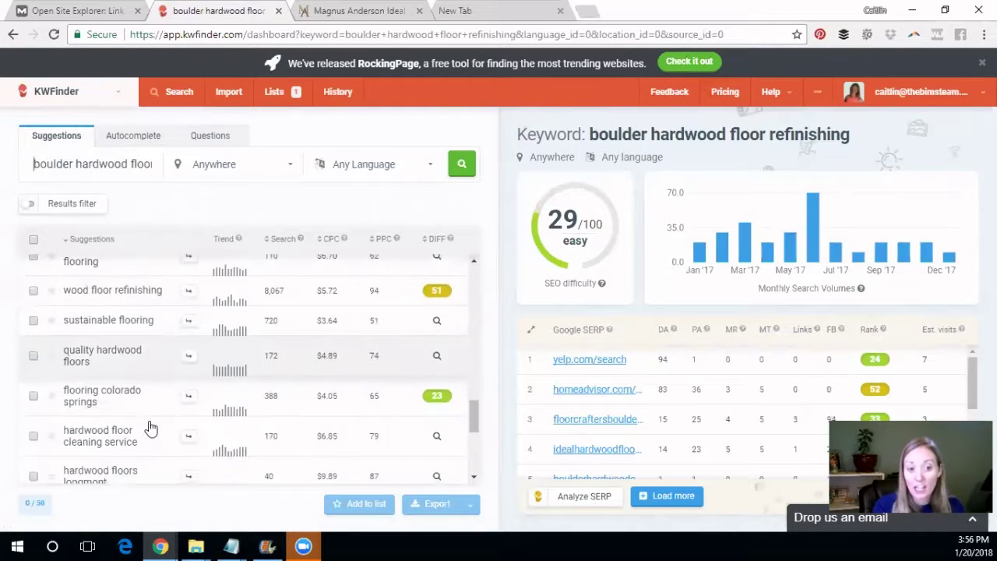
pyautogui.scroll(-1, 191, 413)
pyautogui.scroll(5, 195, 417)
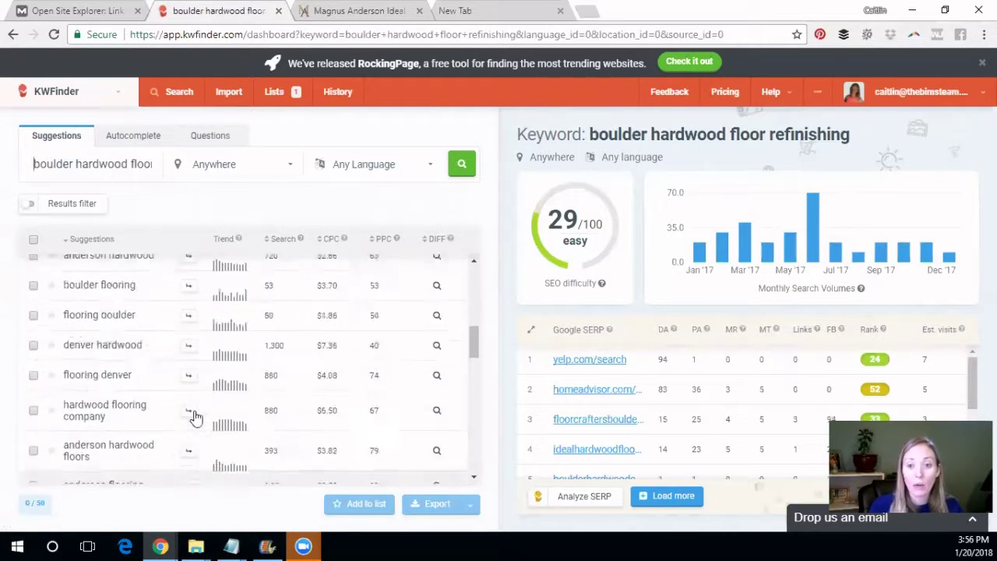
pyautogui.scroll(3, 187, 416)
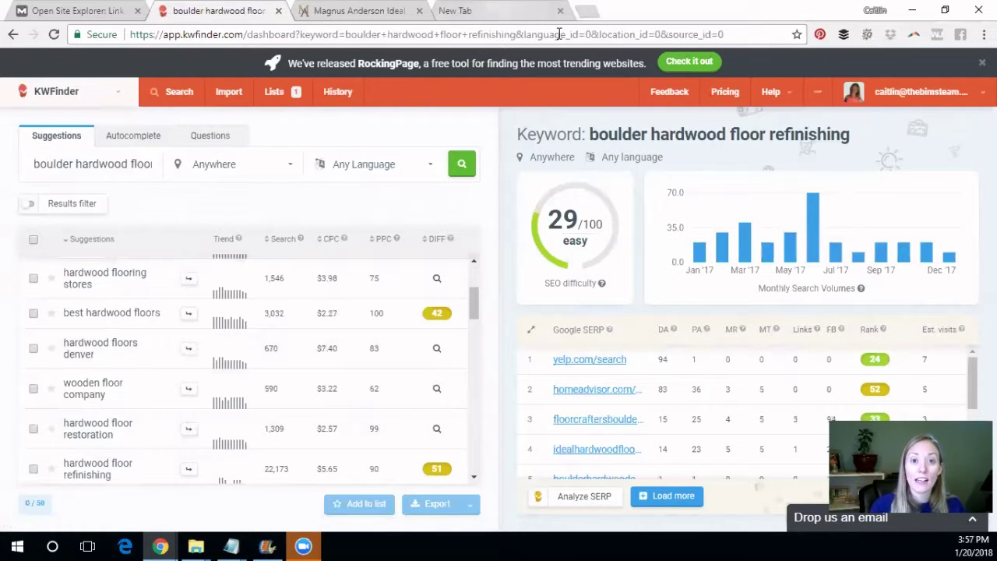
# - Switch to the incognito window and search Google for "boulder woodfloor installation"
pyautogui.click(506, 11)
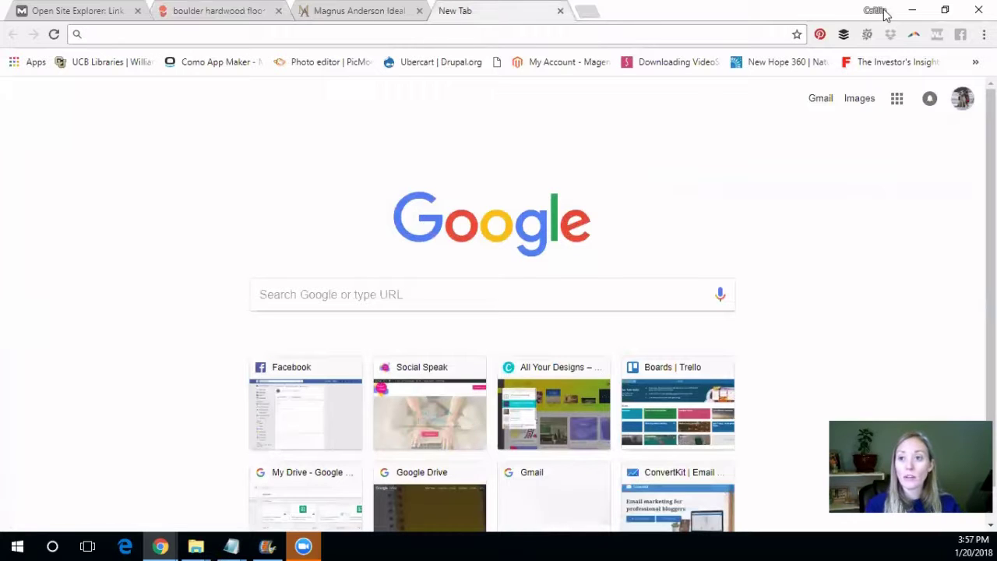
pyautogui.moveTo(165, 545)
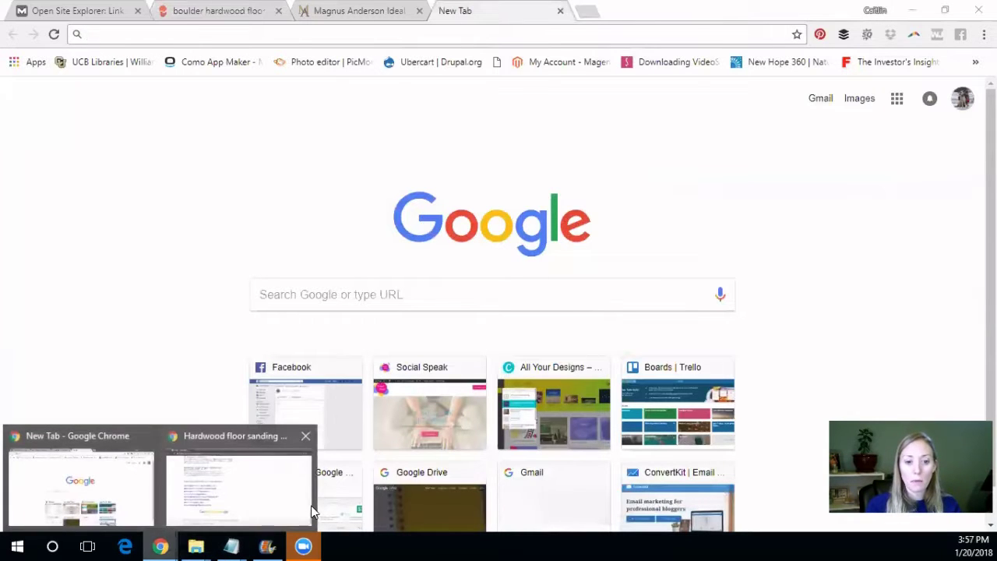
pyautogui.click(249, 493)
pyautogui.scroll(20, 360, 148)
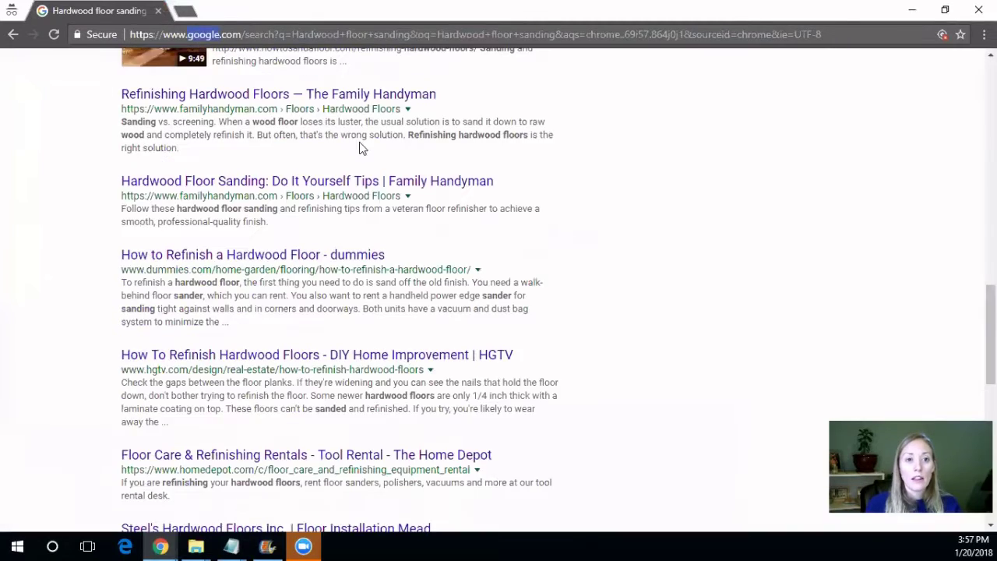
pyautogui.click(257, 67)
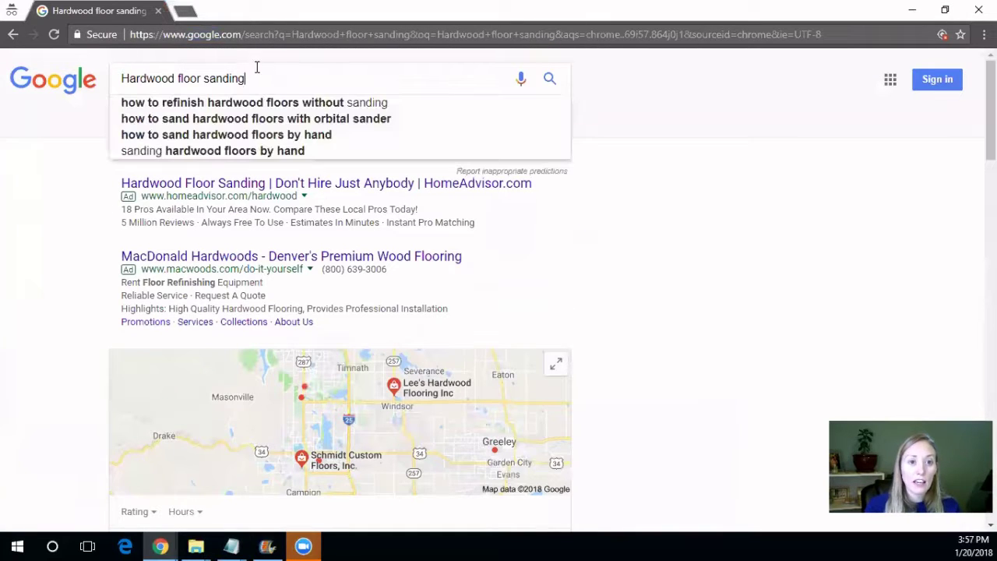
pyautogui.hotkey('ctrl', 'a')
pyautogui.write('boulder ')
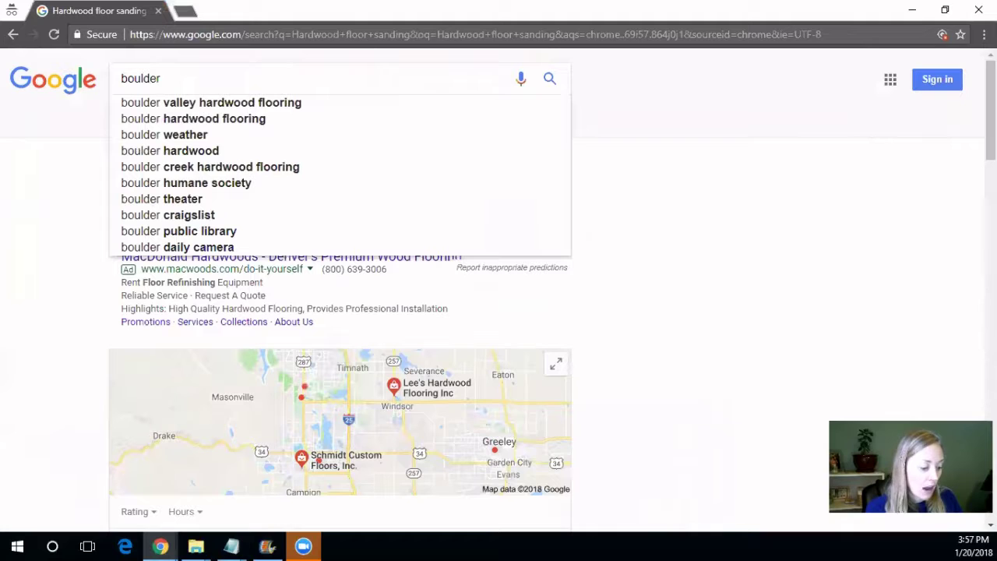
pyautogui.write('woodfl')
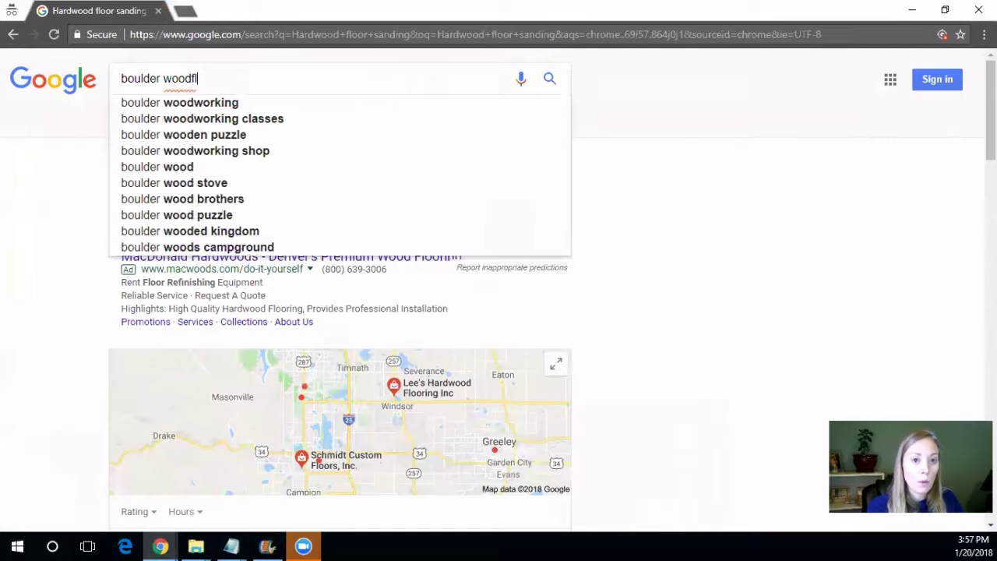
pyautogui.write('oor in')
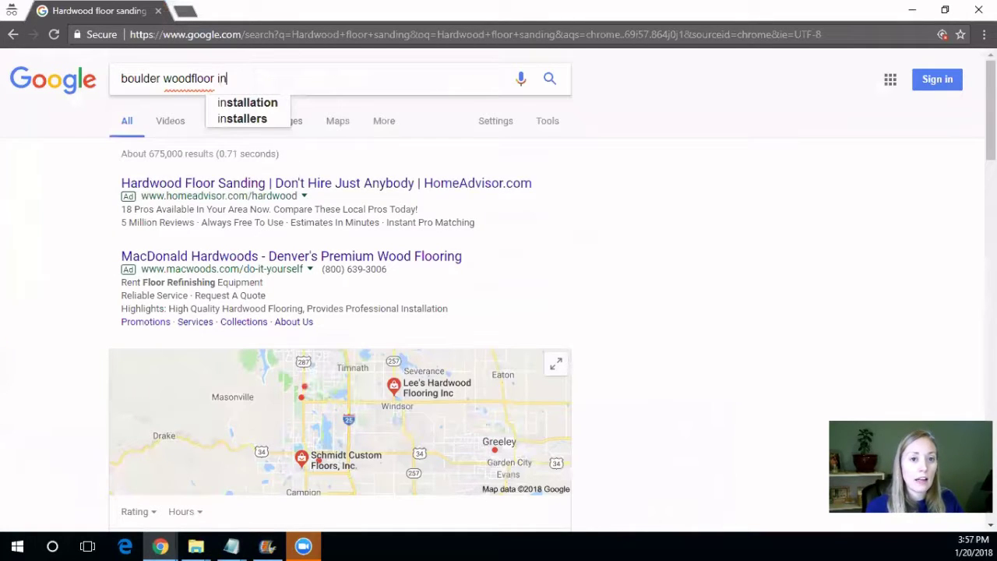
pyautogui.press('Down')
pyautogui.press('Return')
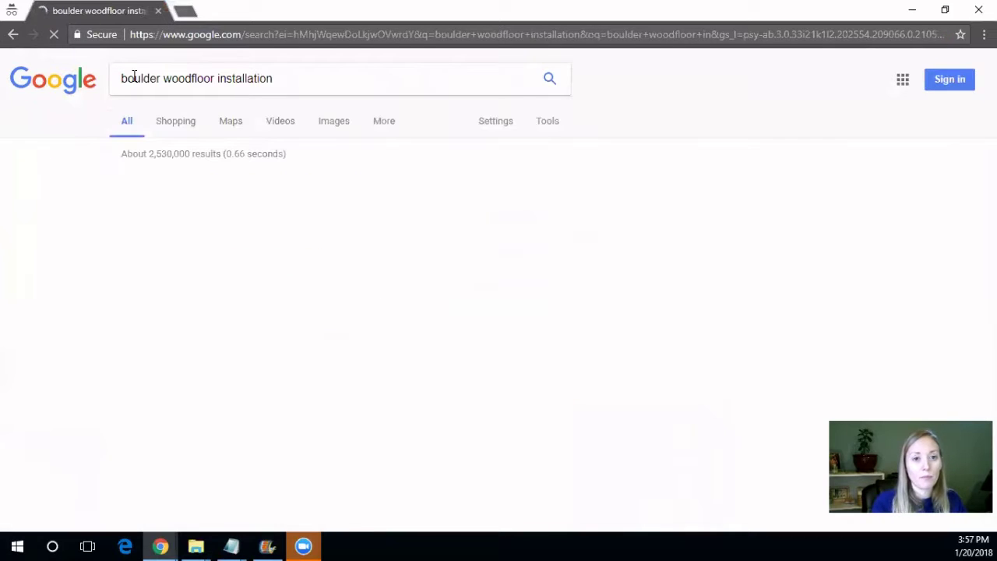
# - Examine the ads, map listings and organic results for "boulder wood floor installation", checking where Magnus Anderson appears
pyautogui.click(396, 190)
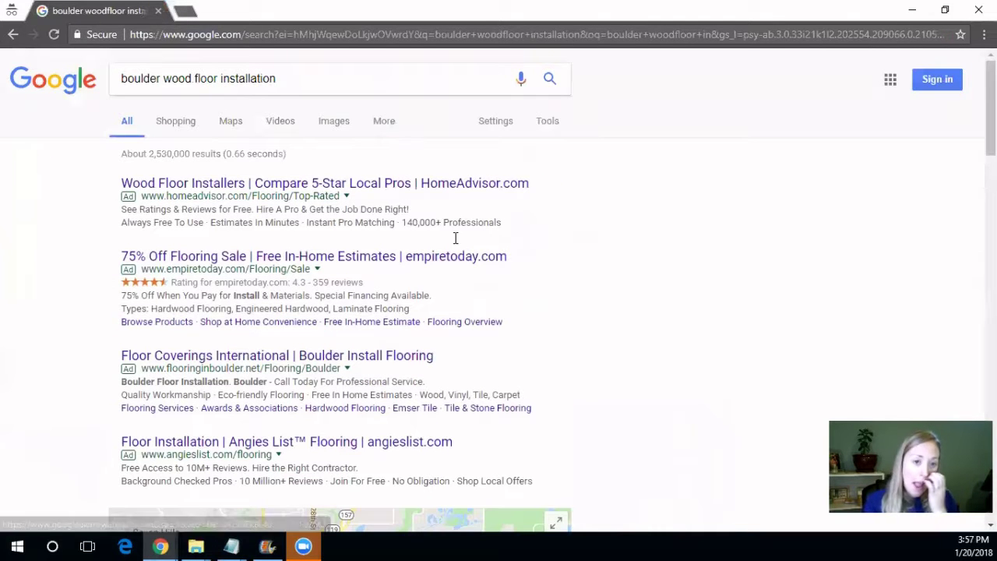
pyautogui.scroll(-1, 519, 292)
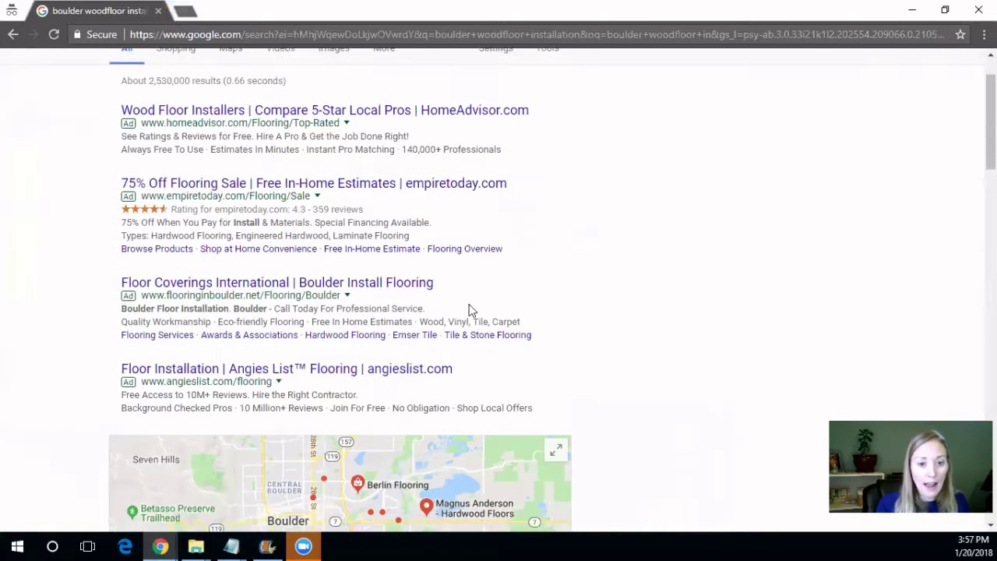
pyautogui.scroll(-4, 559, 343)
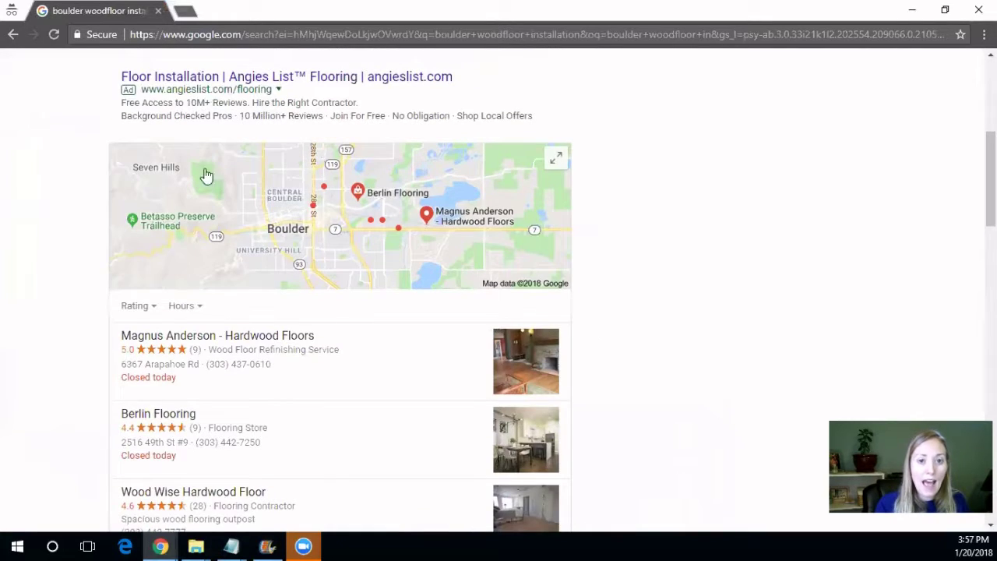
pyautogui.scroll(4, 299, 179)
pyautogui.scroll(-4, 690, 398)
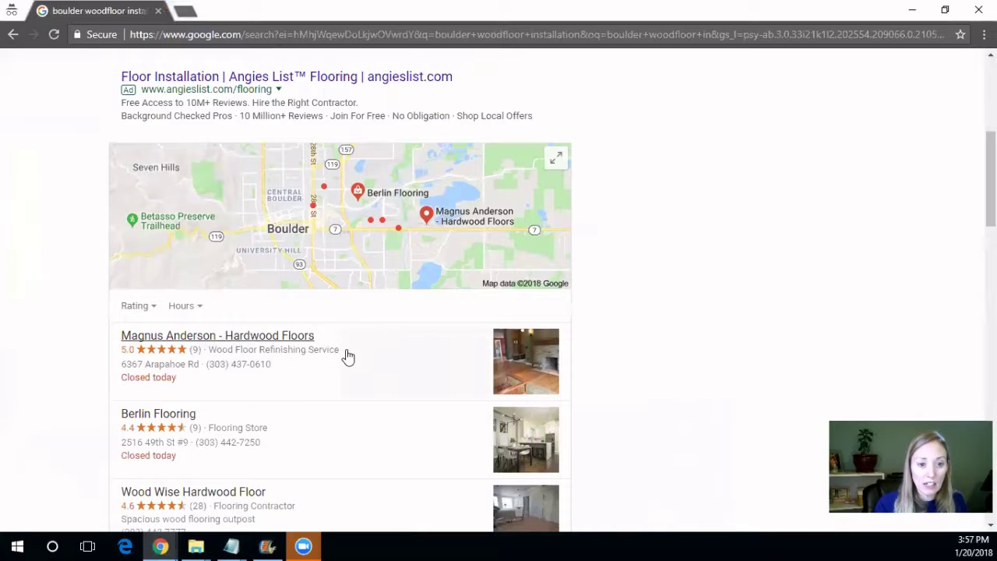
pyautogui.scroll(-7, 583, 361)
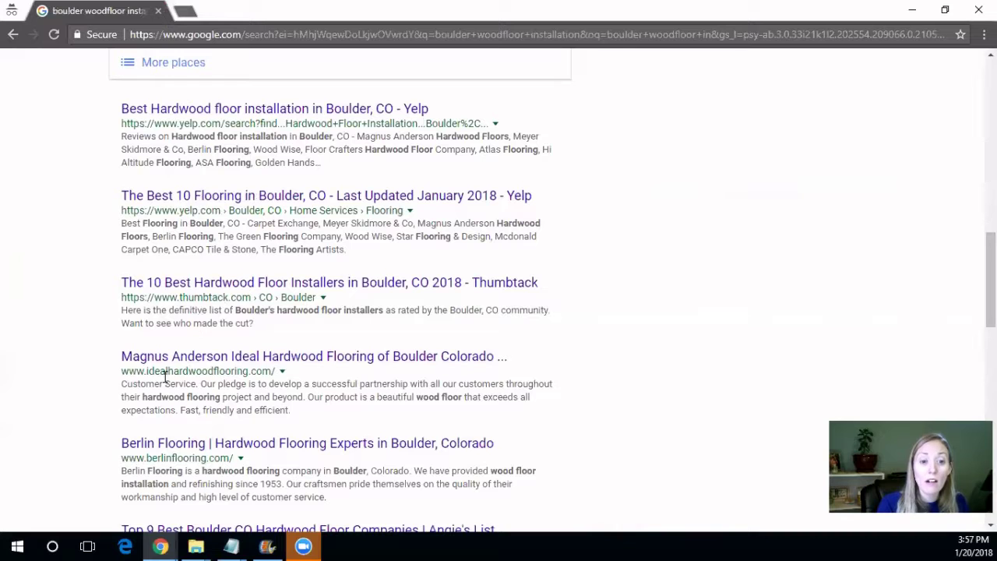
pyautogui.moveTo(109, 352); pyautogui.dragTo(184, 415)
pyautogui.click(236, 410)
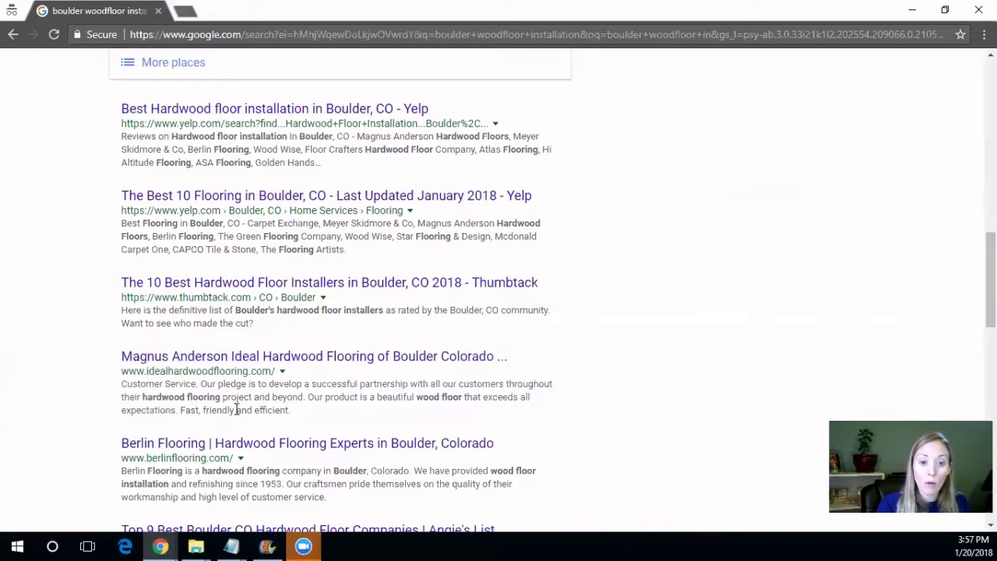
pyautogui.scroll(6, 81, 376)
pyautogui.scroll(6, 82, 377)
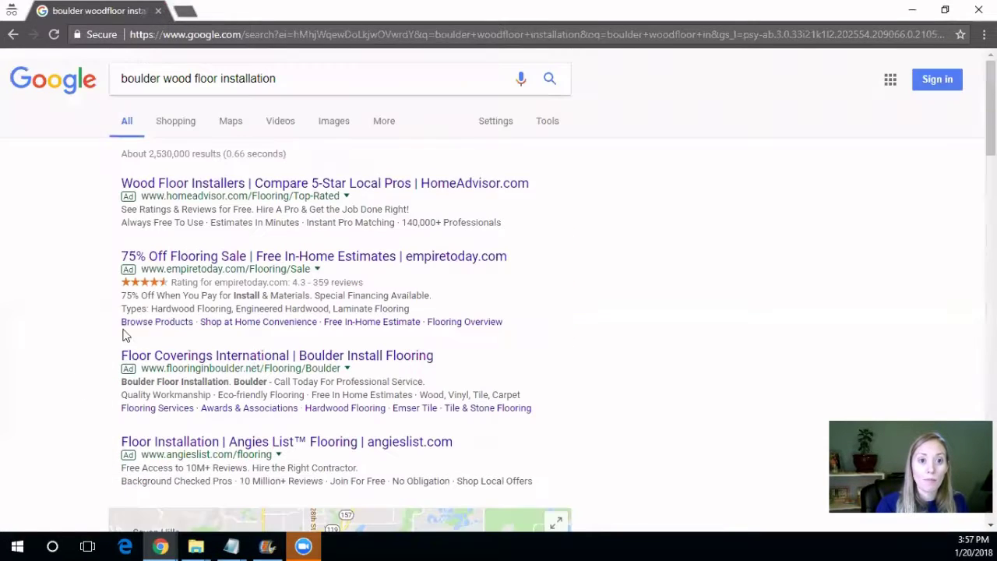
# - Review the competing organic results around the Magnus Anderson listing, distinguishing directory sites from local flooring companies
pyautogui.scroll(-6, 571, 262)
pyautogui.scroll(-8, 646, 384)
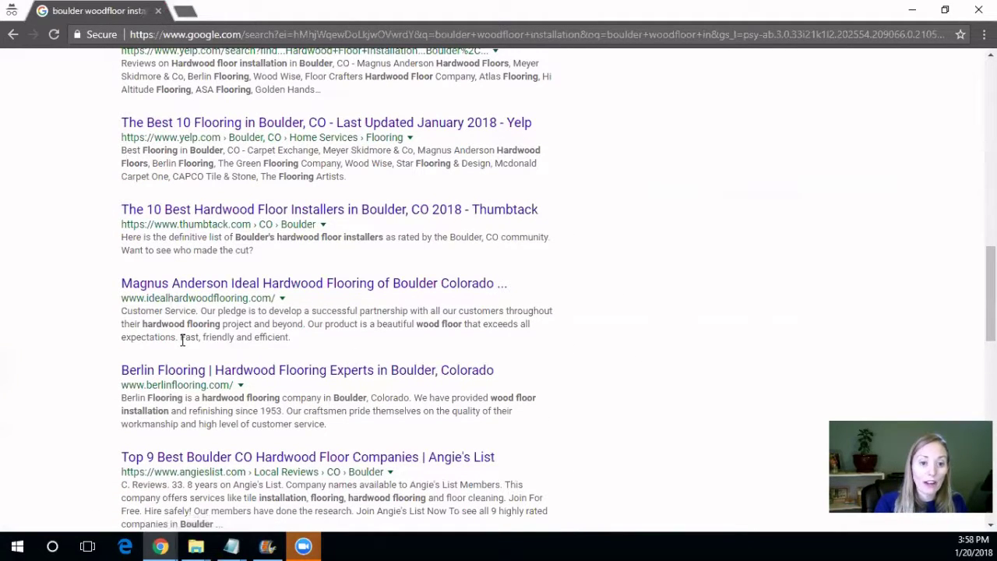
pyautogui.scroll(-2, 164, 342)
pyautogui.scroll(-2, 545, 389)
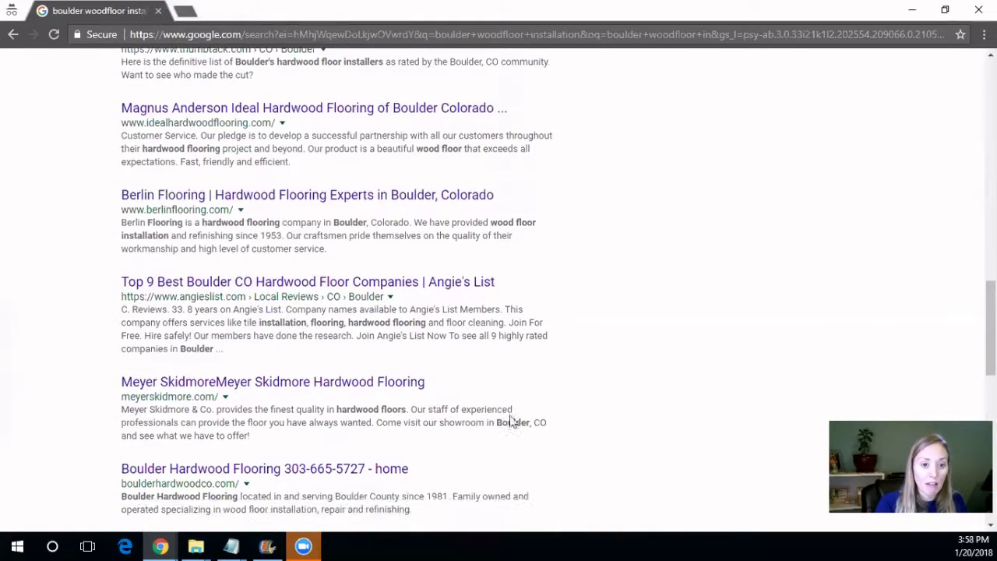
pyautogui.scroll(-1, 511, 421)
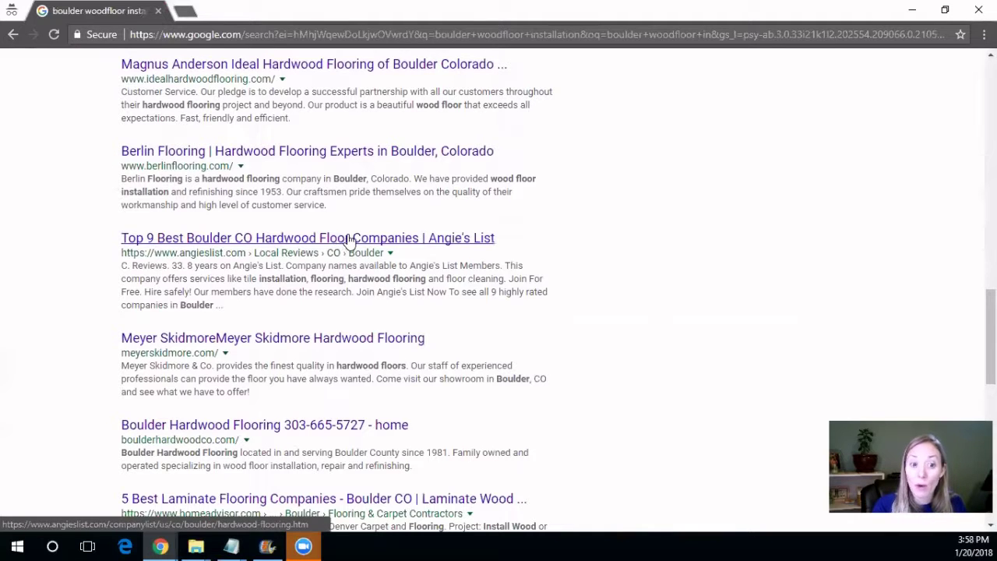
pyautogui.scroll(-2, 345, 243)
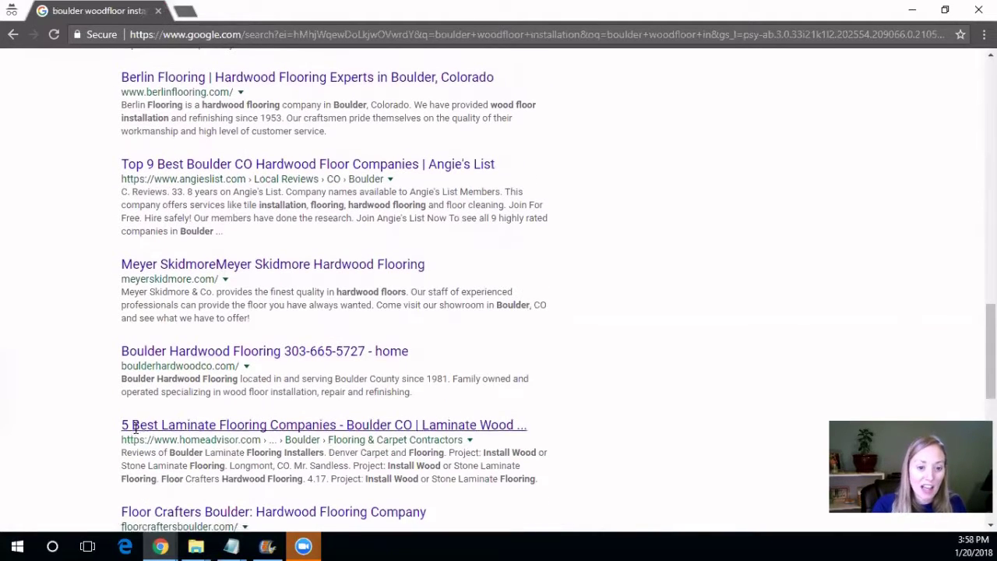
pyautogui.scroll(-3, 88, 403)
pyautogui.scroll(3, 95, 389)
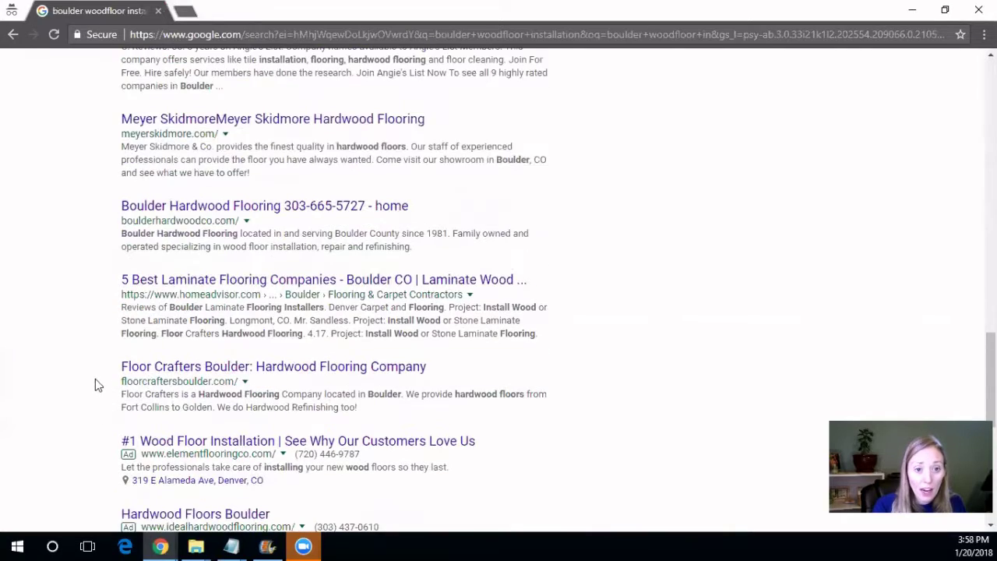
pyautogui.scroll(3, 95, 374)
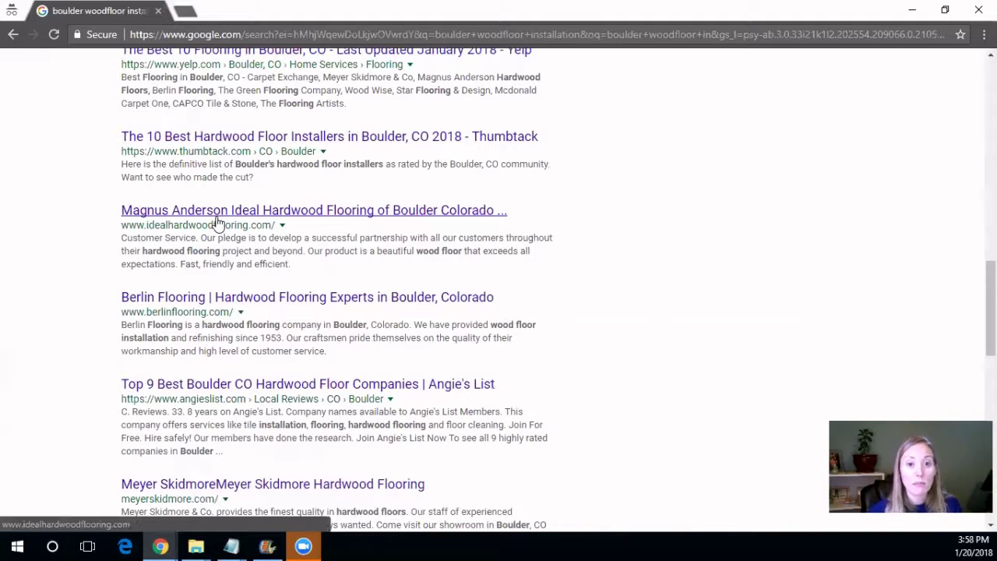
pyautogui.scroll(8, 461, 236)
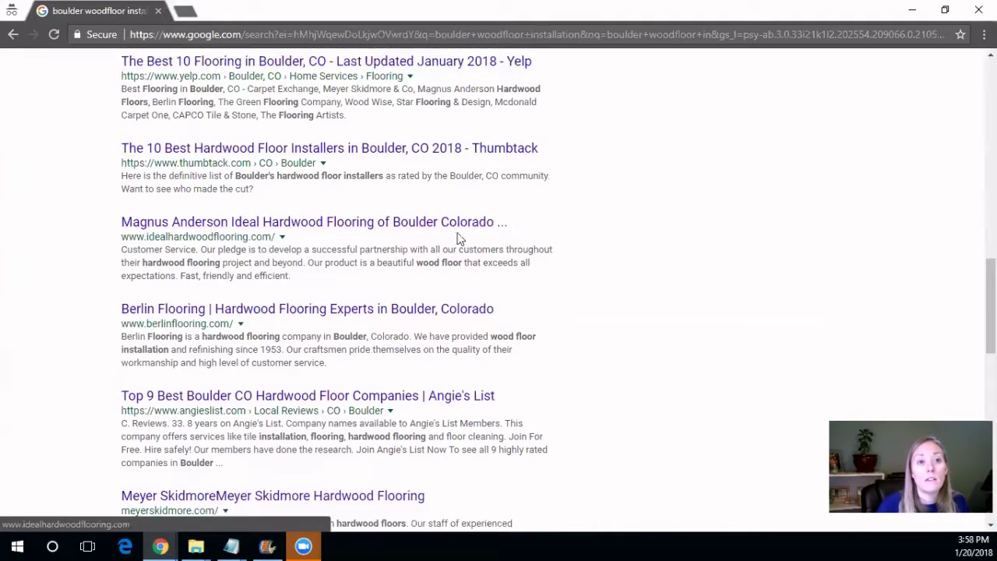
pyautogui.scroll(-5, 623, 296)
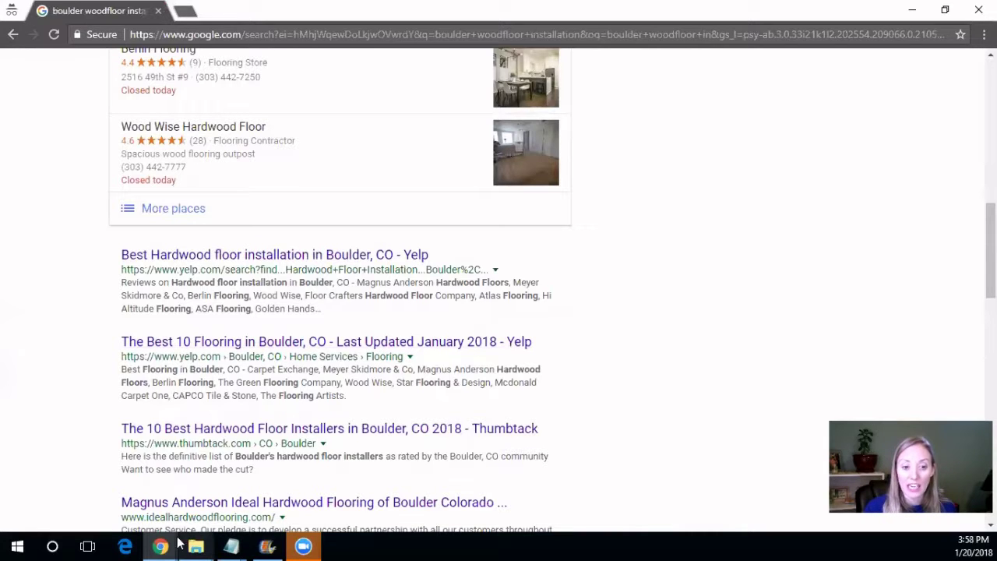
# - Switch to the regular browser window, select the Magnus Anderson site's root domain, and bring up its Open Site Explorer report
pyautogui.moveTo(165, 543)
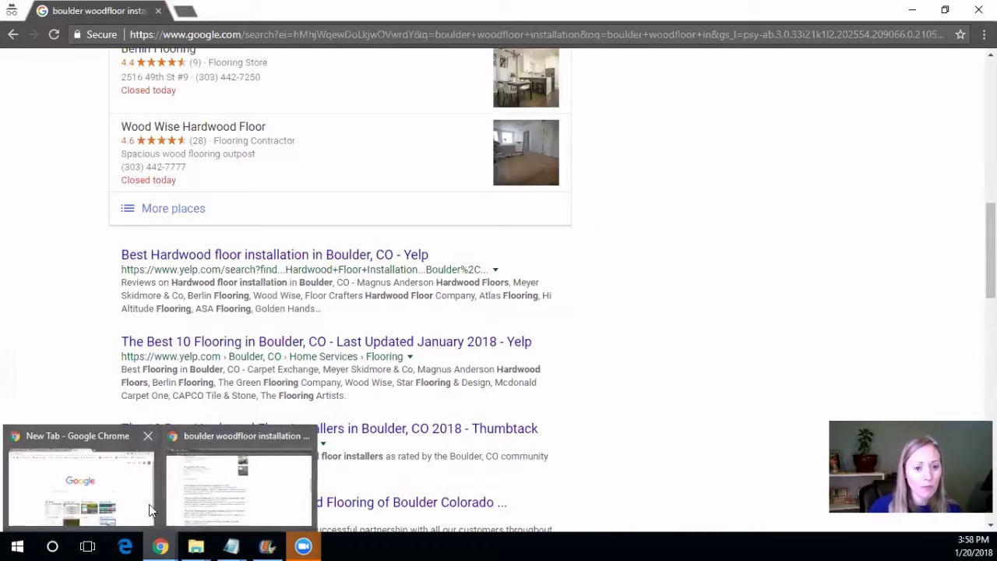
pyautogui.click(148, 504)
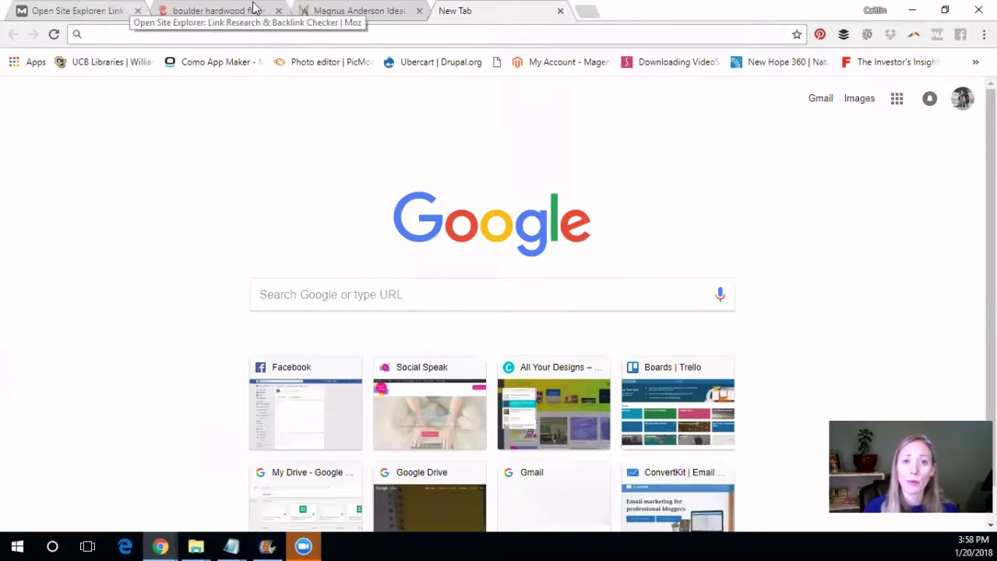
pyautogui.hotkey('ctrl', 'shift', 'Tab')
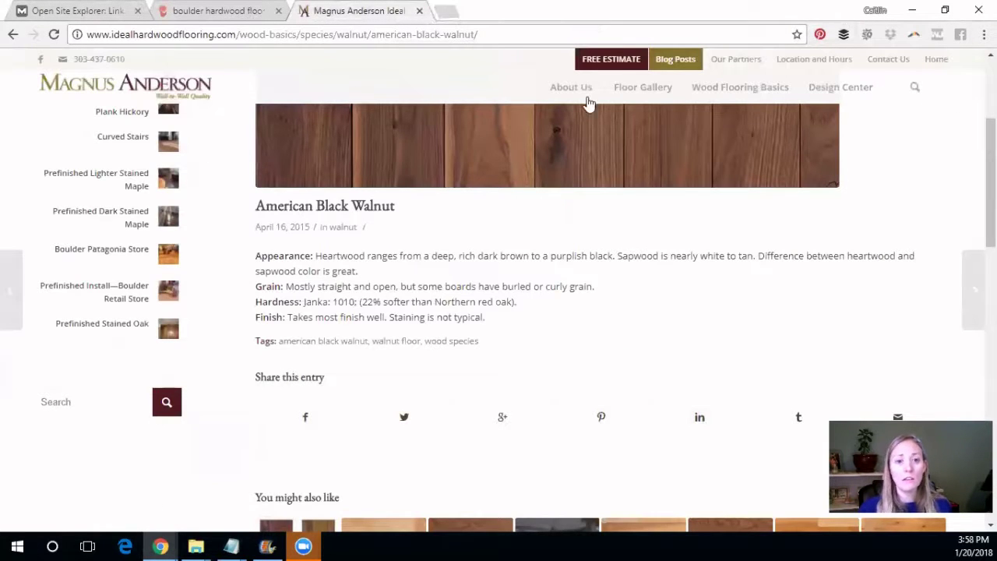
pyautogui.scroll(3, 500, 263)
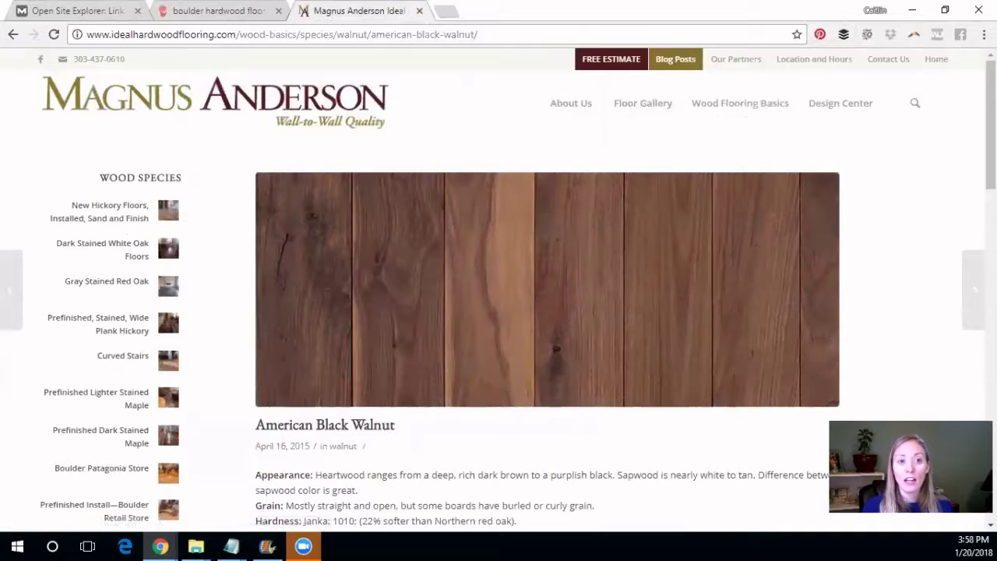
pyautogui.moveTo(240, 36); pyautogui.dragTo(78, 34)
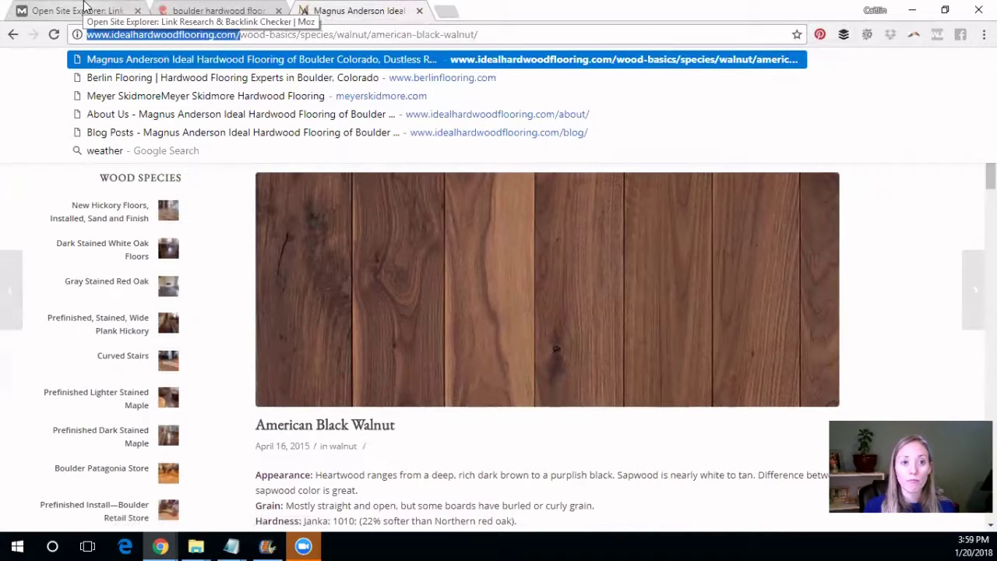
pyautogui.click(84, 8)
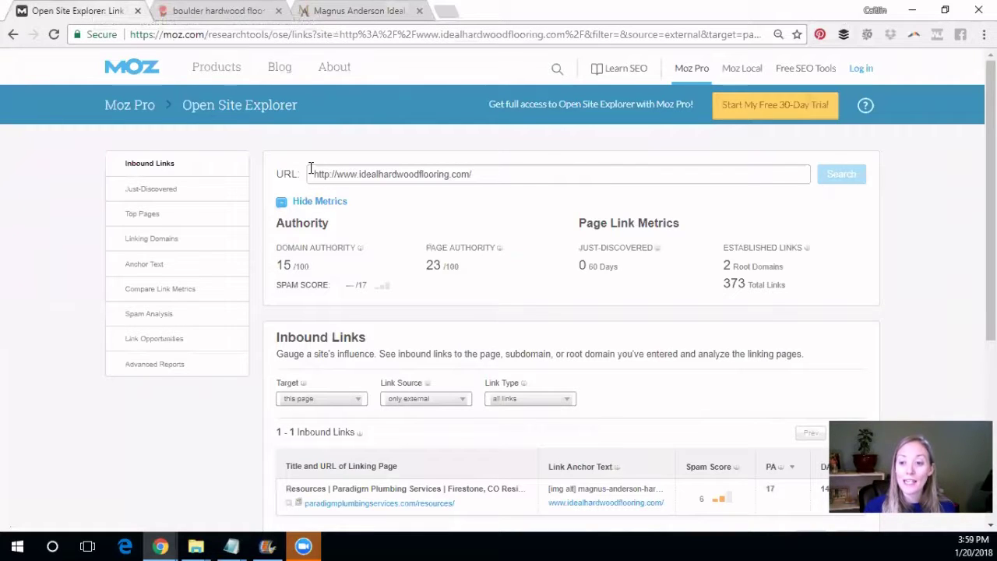
# - Examine the domain authority, page authority, spam score and inbound links of idealhardwoodflooring.com
pyautogui.scroll(-3, 595, 301)
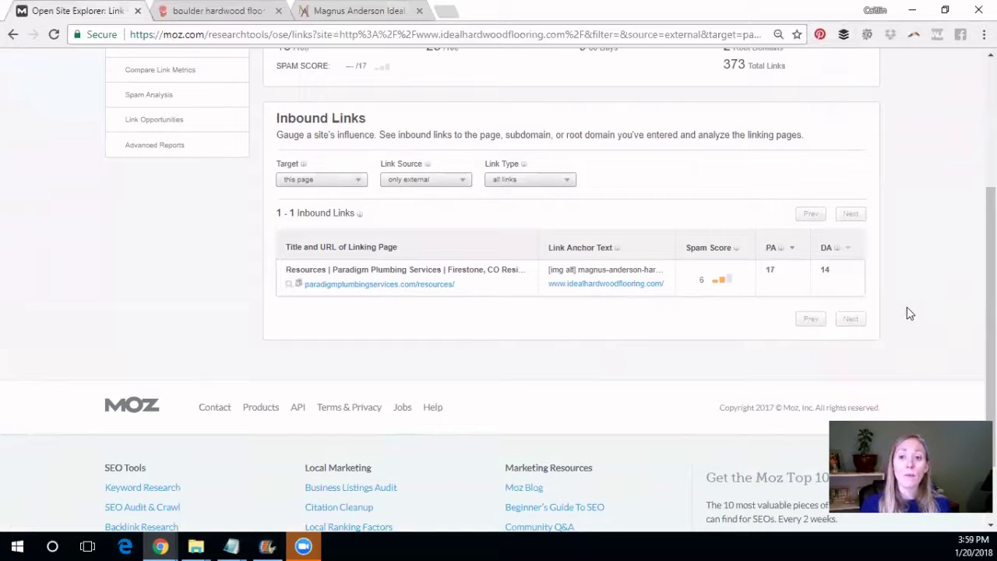
pyautogui.scroll(3, 852, 324)
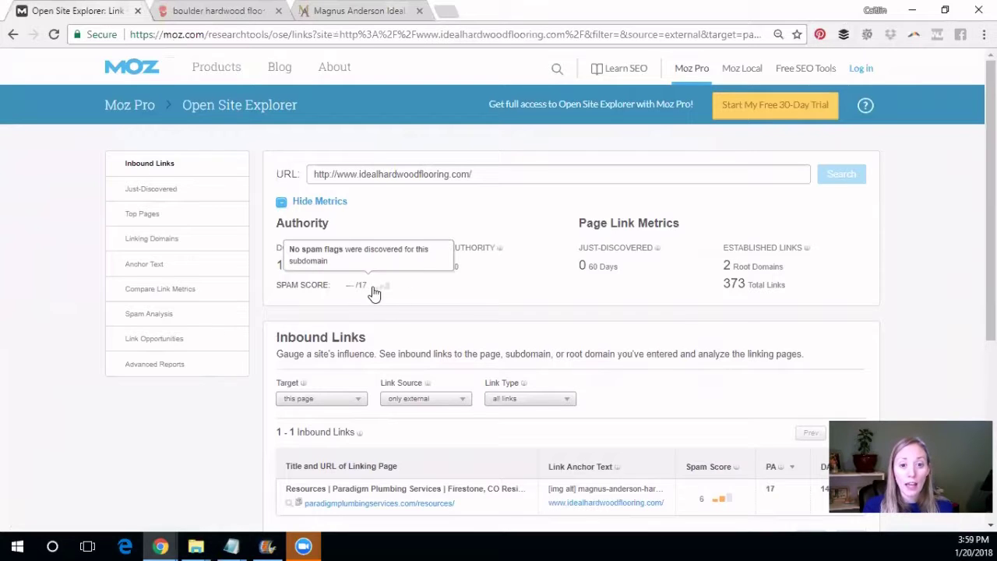
pyautogui.scroll(-3, 362, 292)
pyautogui.moveTo(720, 298)
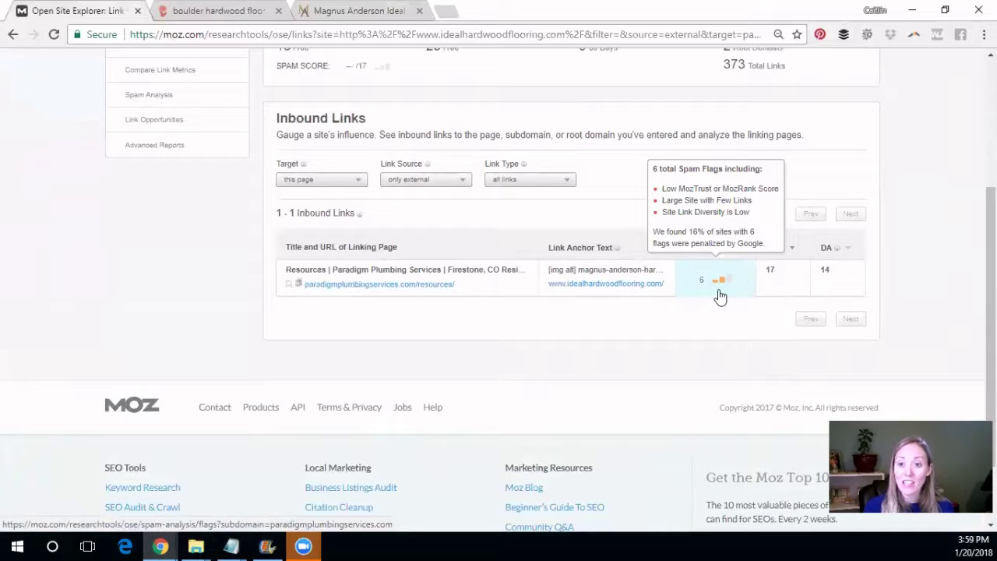
pyautogui.scroll(2, 720, 296)
pyautogui.scroll(1, 366, 257)
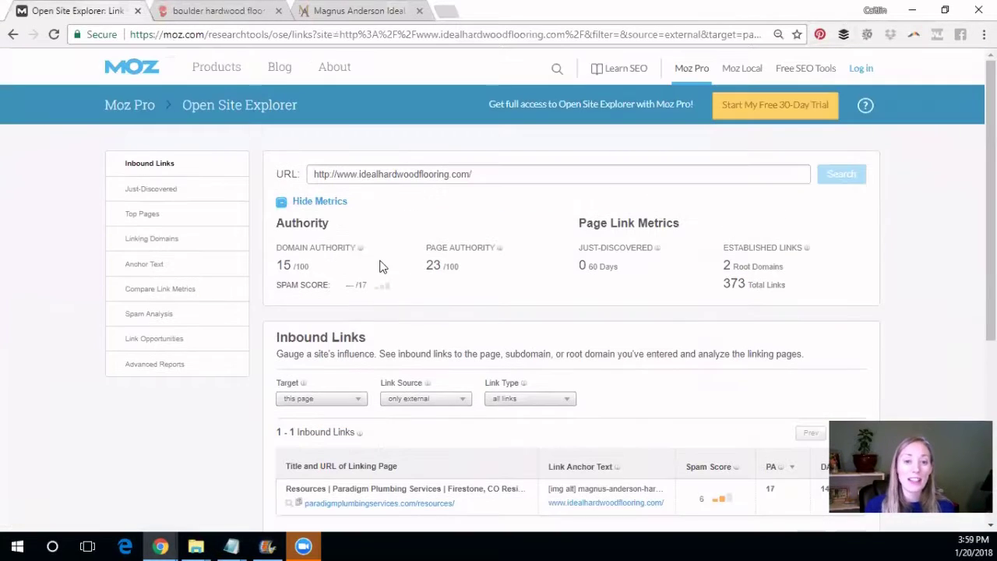
pyautogui.moveTo(359, 286)
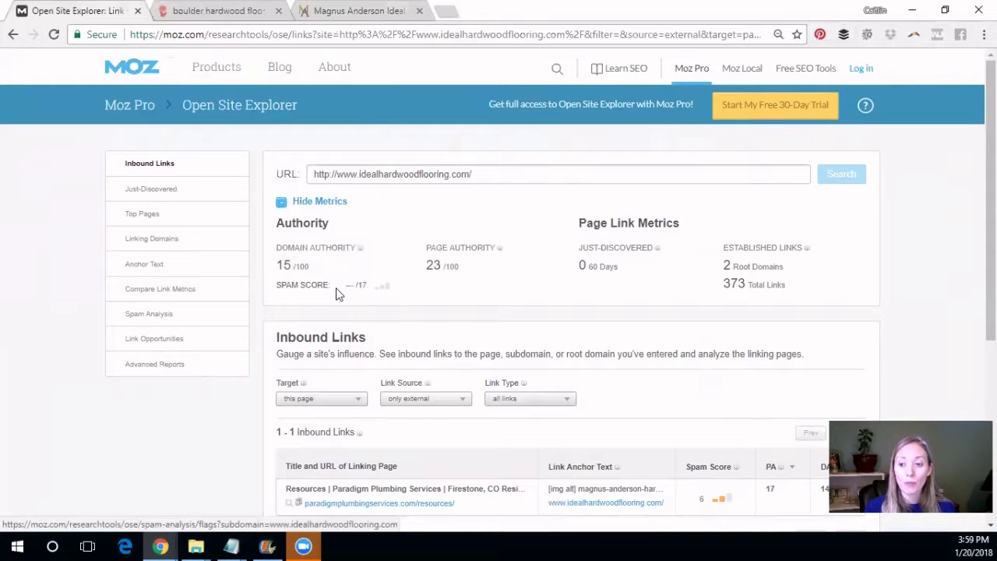
# - Return to KWFinder and compare the suggested keywords' difficulty with the domain authority of pages ranking for "boulder hardwood floor refinishing"
pyautogui.click(179, 16)
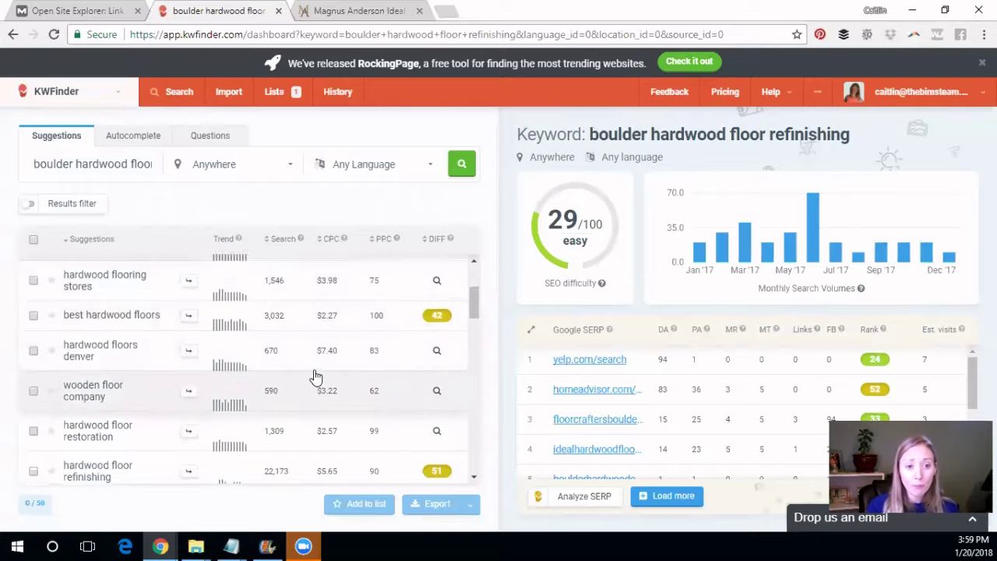
pyautogui.scroll(1, 319, 380)
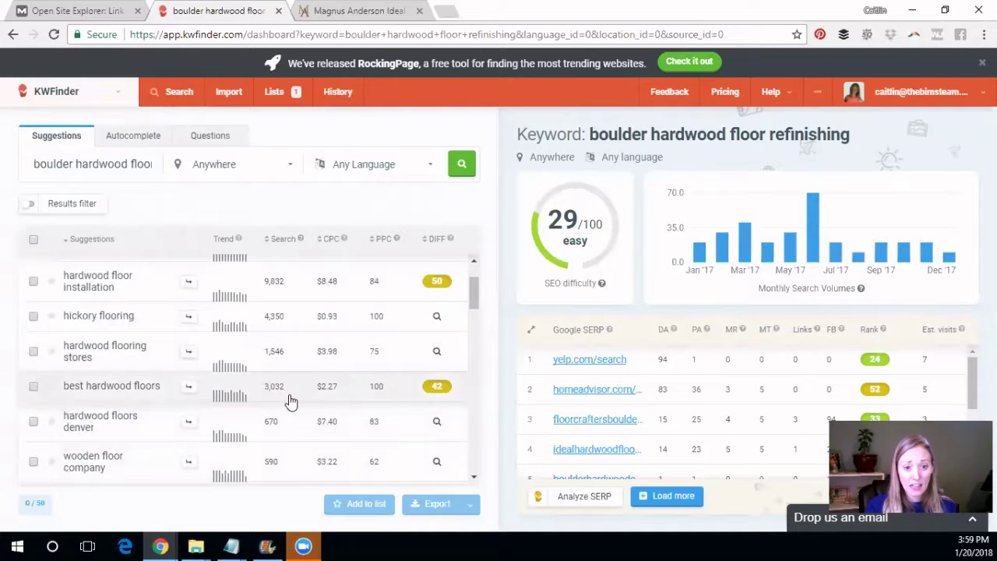
pyautogui.scroll(1, 307, 354)
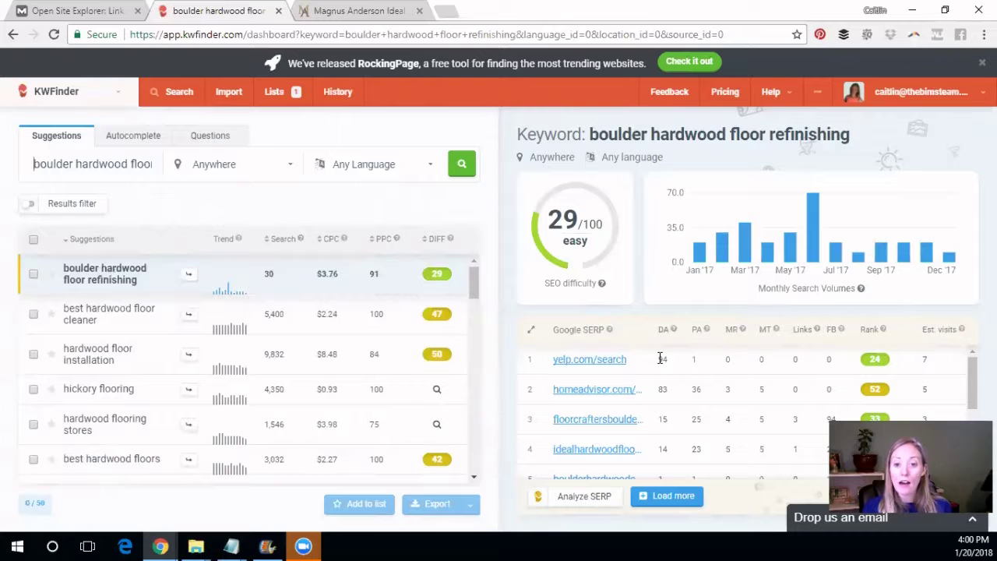
pyautogui.scroll(-4, 660, 358)
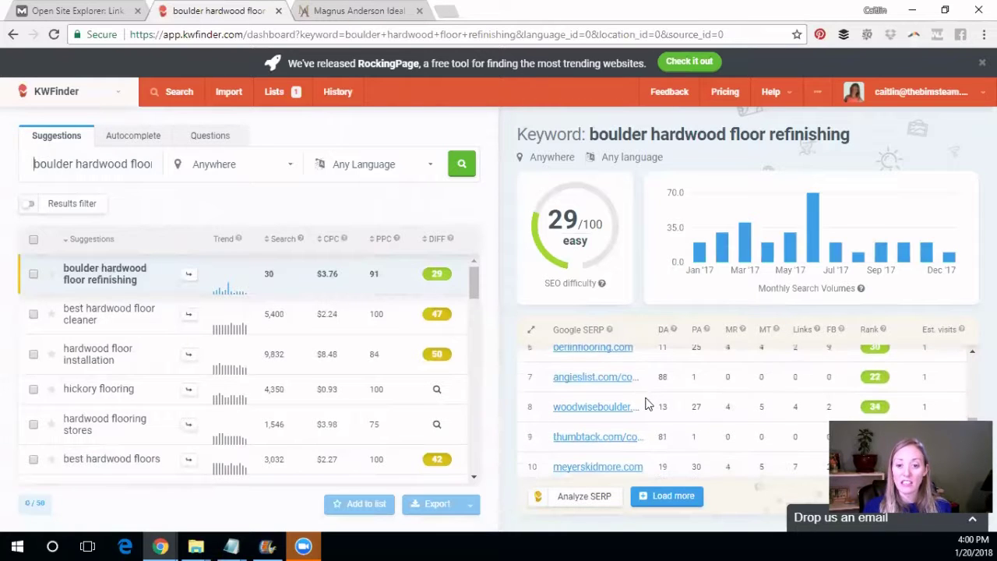
pyautogui.scroll(2, 696, 402)
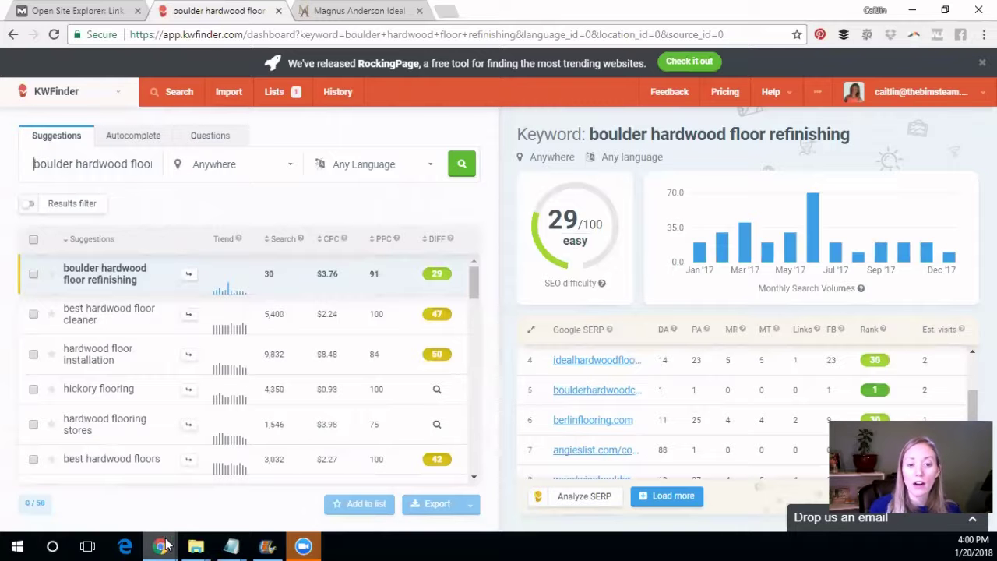
# - Switch back to the incognito Google results and review the searches related to "boulder wood floor installation" for further keyword ideas
pyautogui.moveTo(159, 545)
pyautogui.click(208, 508)
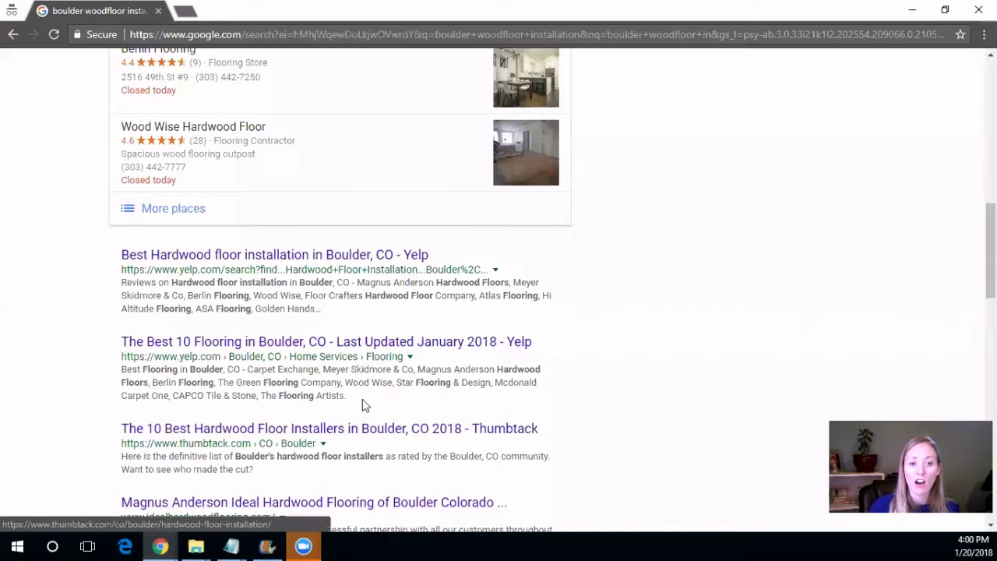
pyautogui.scroll(-12, 625, 350)
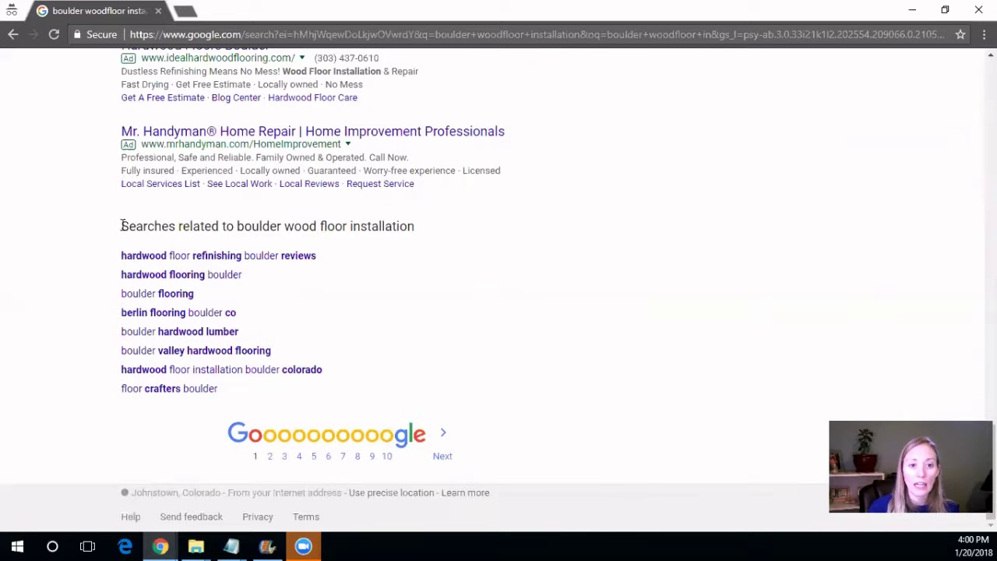
pyautogui.moveTo(120, 225); pyautogui.dragTo(456, 360)
pyautogui.click(510, 334)
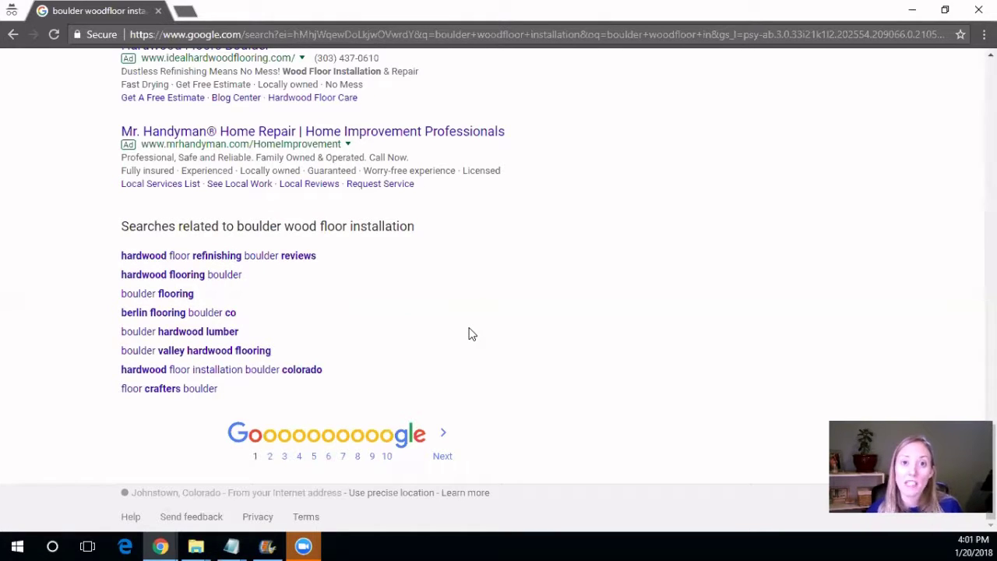
pyautogui.scroll(20, 470, 333)
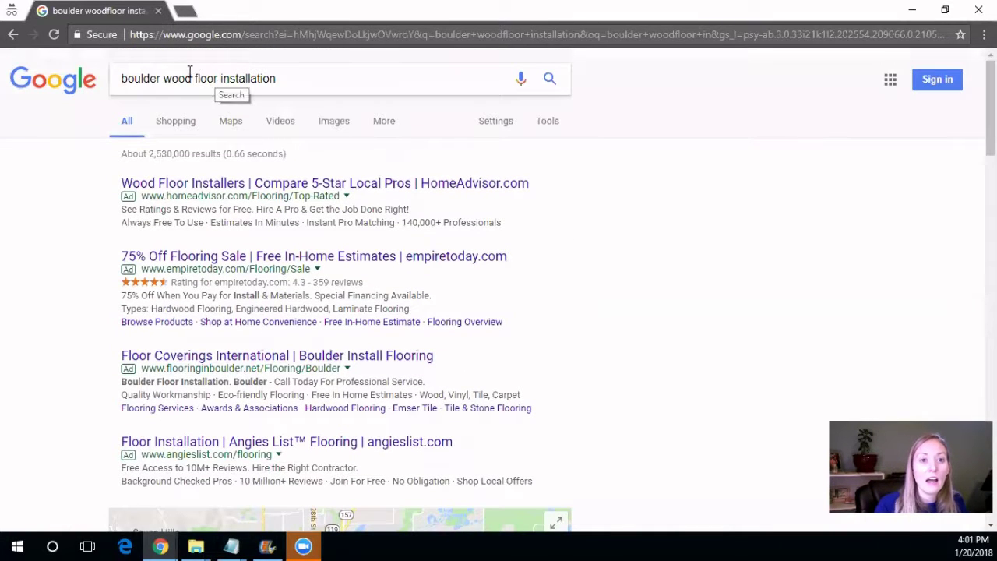
# - Replace "boulder" with "walnut" in the Google query and search for "walnut wood floor installation"
pyautogui.click(163, 75)
pyautogui.doubleClick(146, 72)
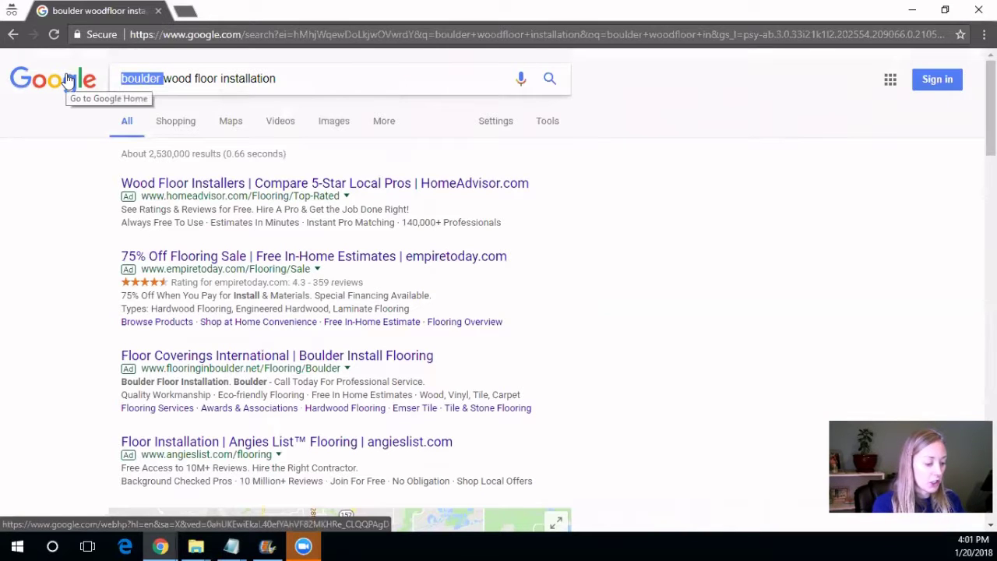
pyautogui.write('walnut')
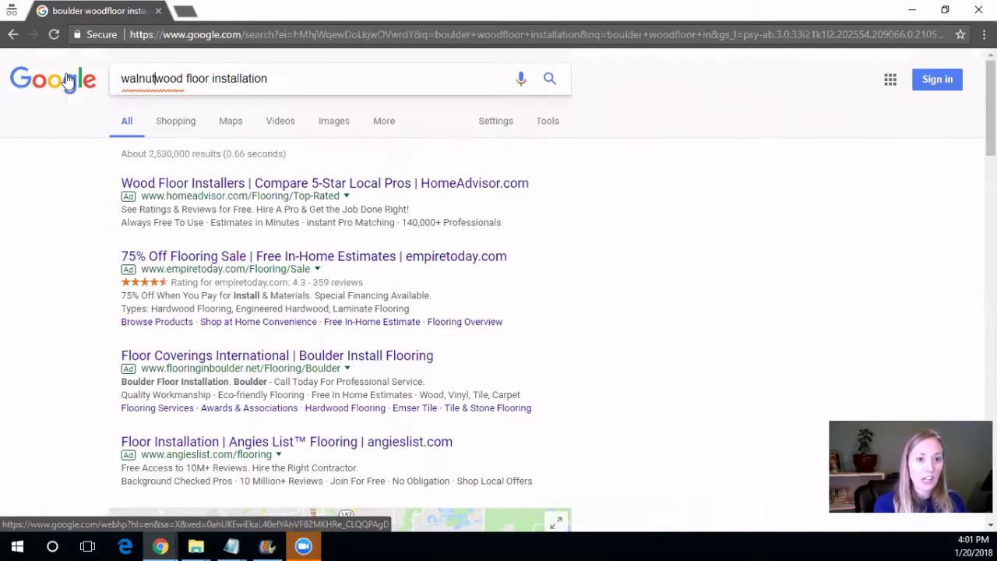
pyautogui.press('Return')
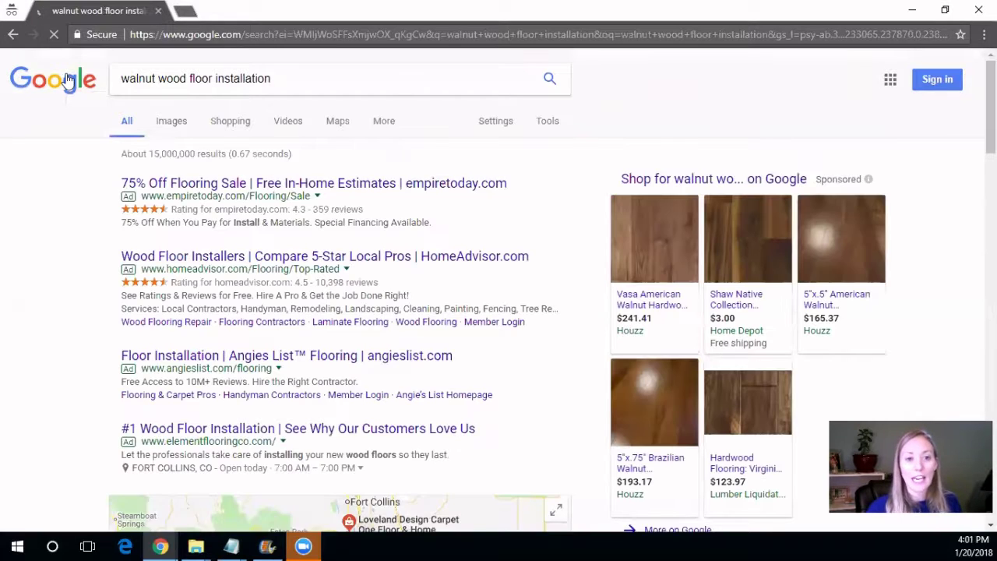
# - Examine the ads, local listings and organic results for "walnut wood floor installation" to judge which kinds of sites rank
pyautogui.scroll(-2, 832, 216)
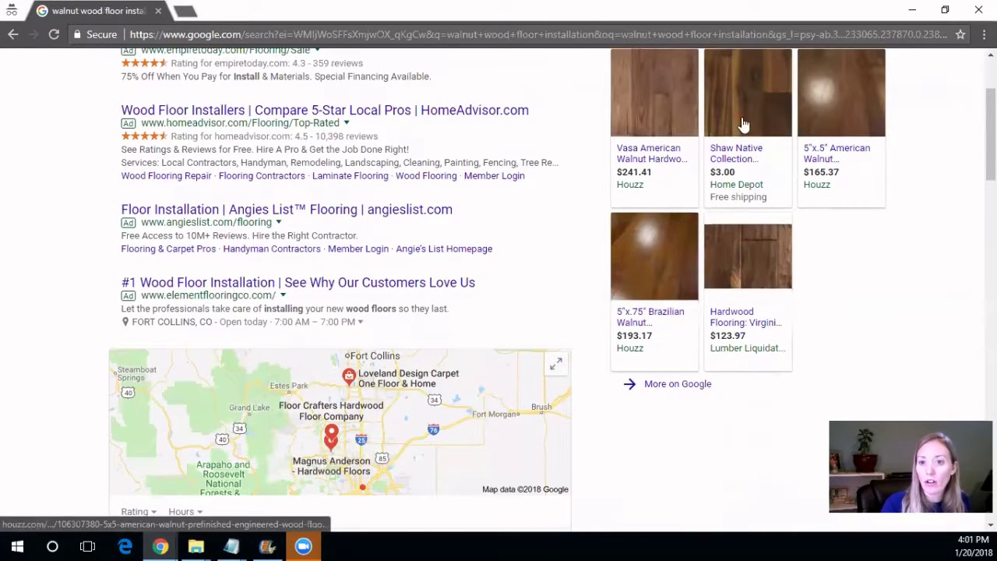
pyautogui.scroll(-7, 855, 250)
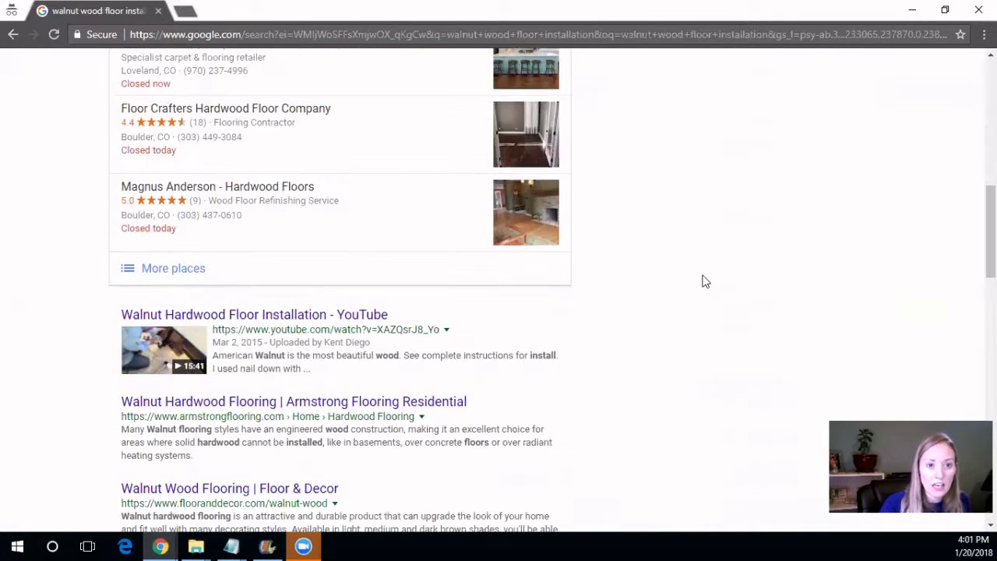
pyautogui.scroll(-1, 207, 226)
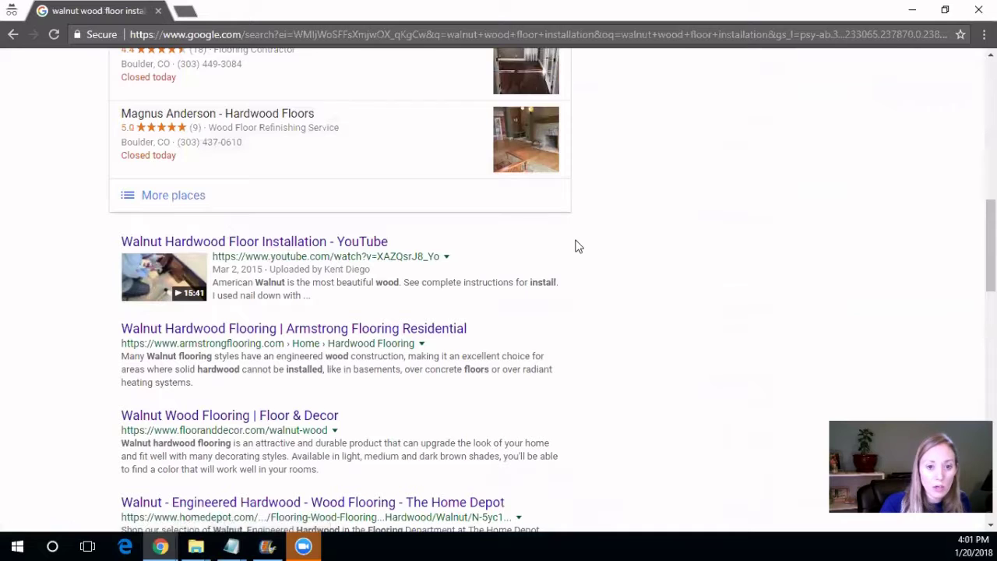
pyautogui.scroll(-1, 578, 246)
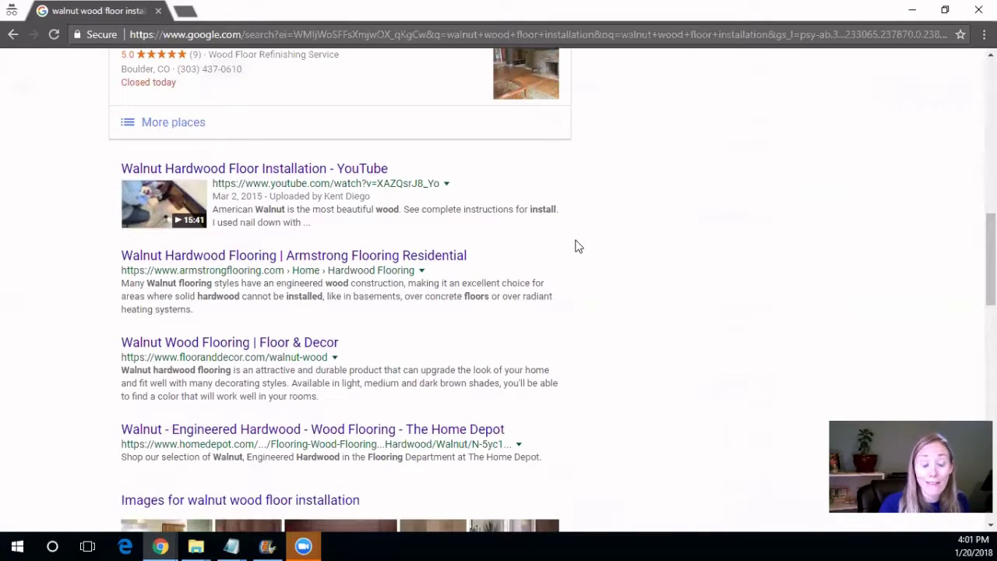
pyautogui.scroll(-1, 577, 246)
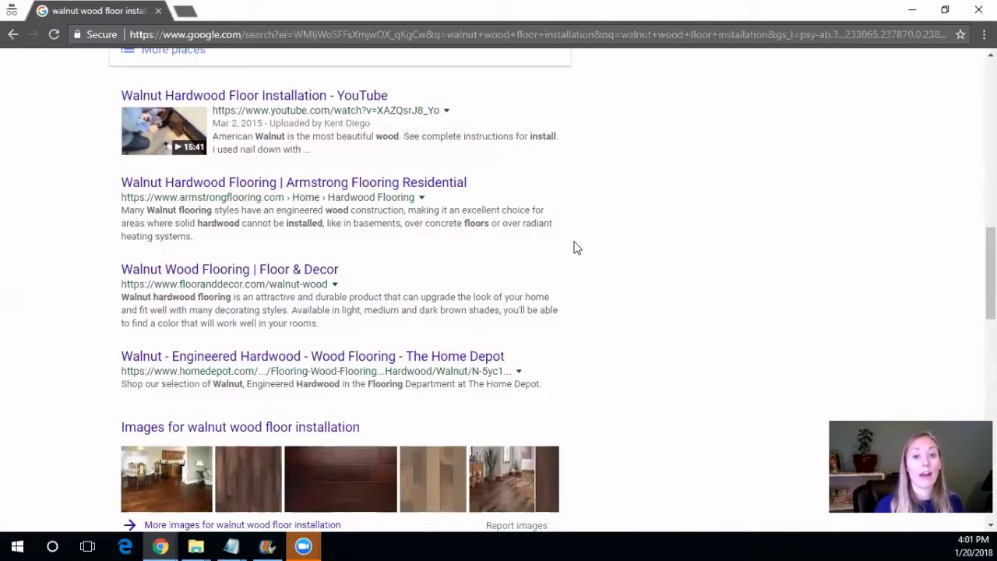
pyautogui.scroll(-1, 638, 261)
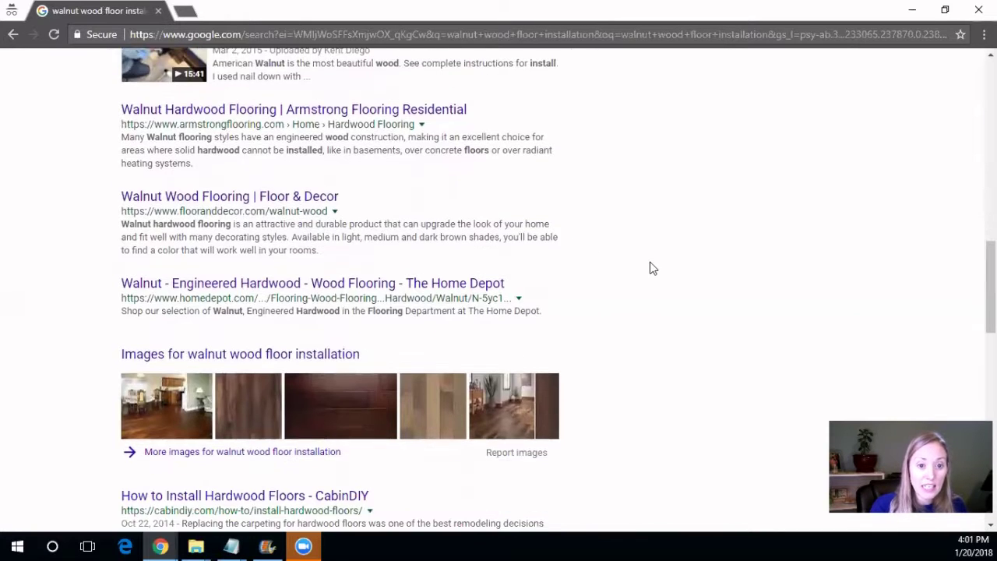
pyautogui.scroll(-4, 676, 274)
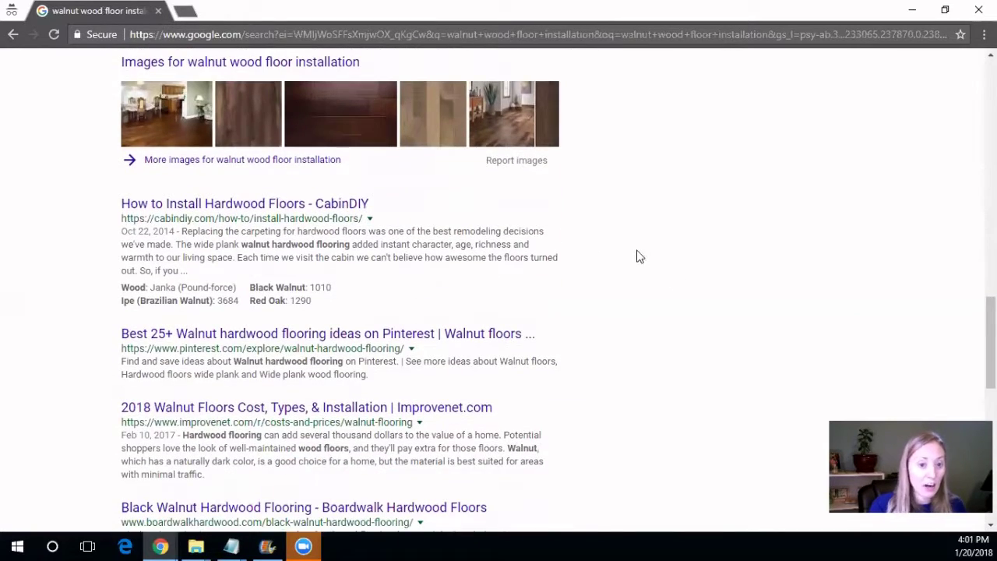
pyautogui.scroll(-1, 627, 316)
pyautogui.scroll(-3, 616, 335)
pyautogui.scroll(7, 616, 337)
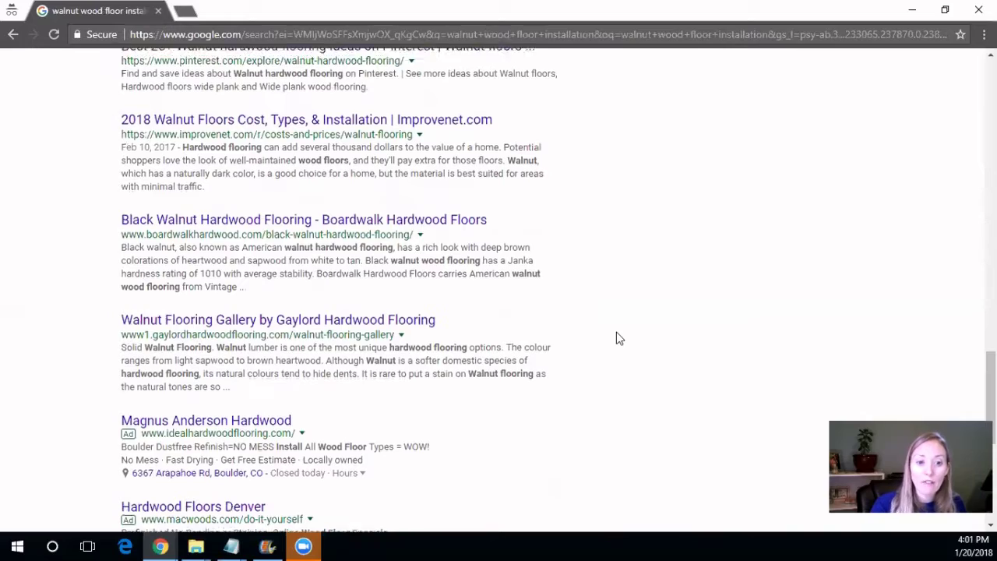
pyautogui.scroll(10, 616, 338)
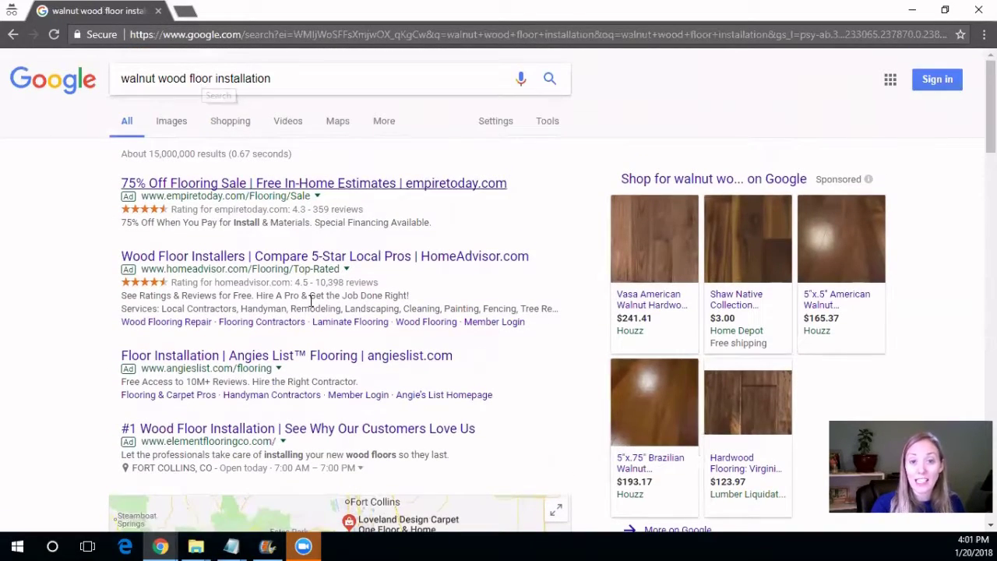
# - Open Floor & Decor's Walnut Wood Flooring result and review the walnut products listed on the page
pyautogui.scroll(-8, 455, 506)
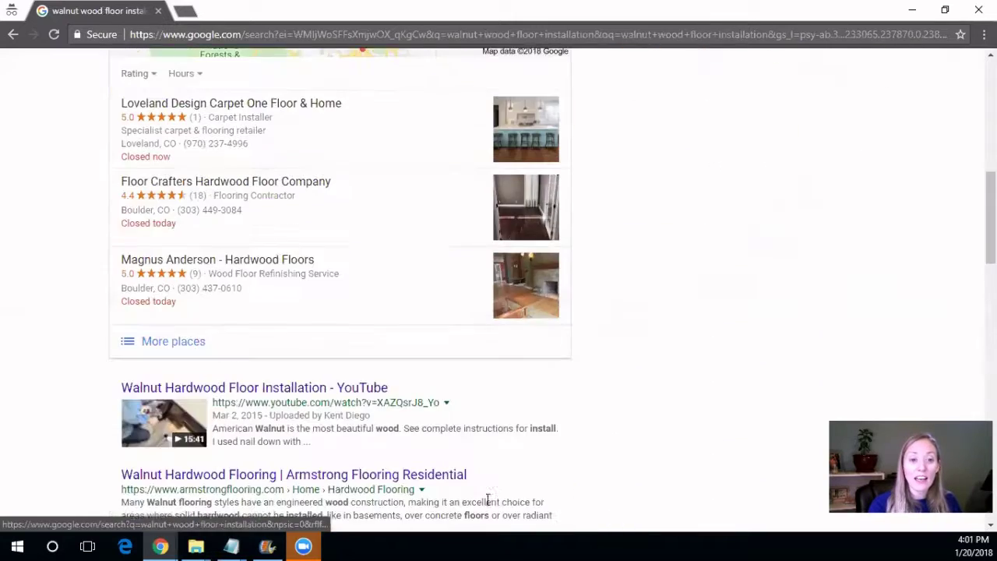
pyautogui.scroll(-4, 549, 448)
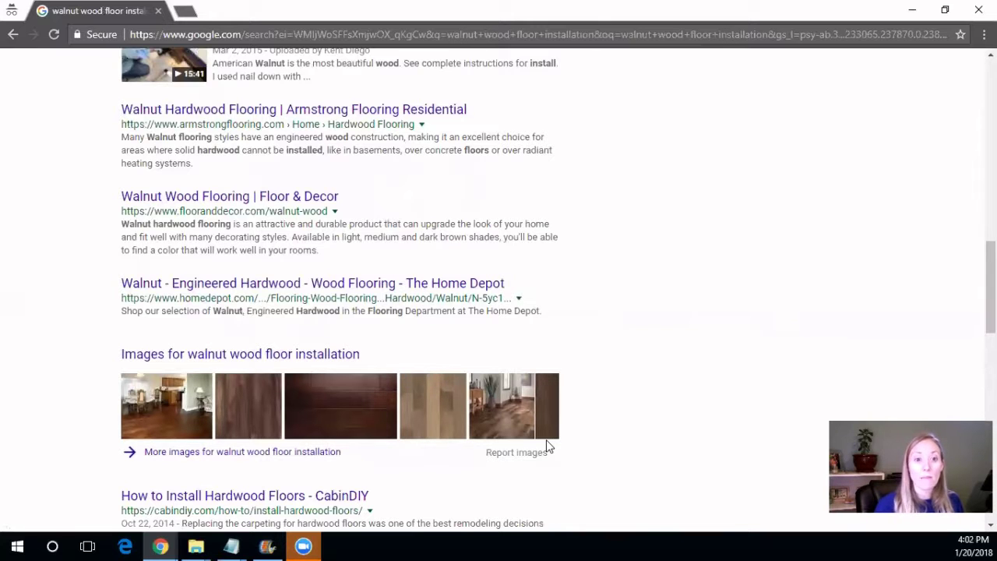
pyautogui.click(310, 194)
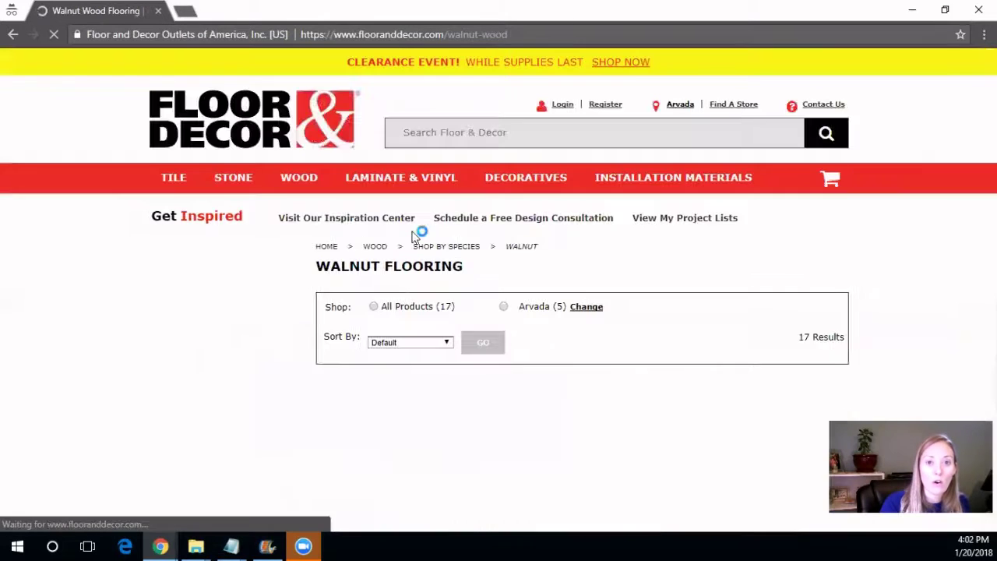
pyautogui.scroll(-4, 654, 257)
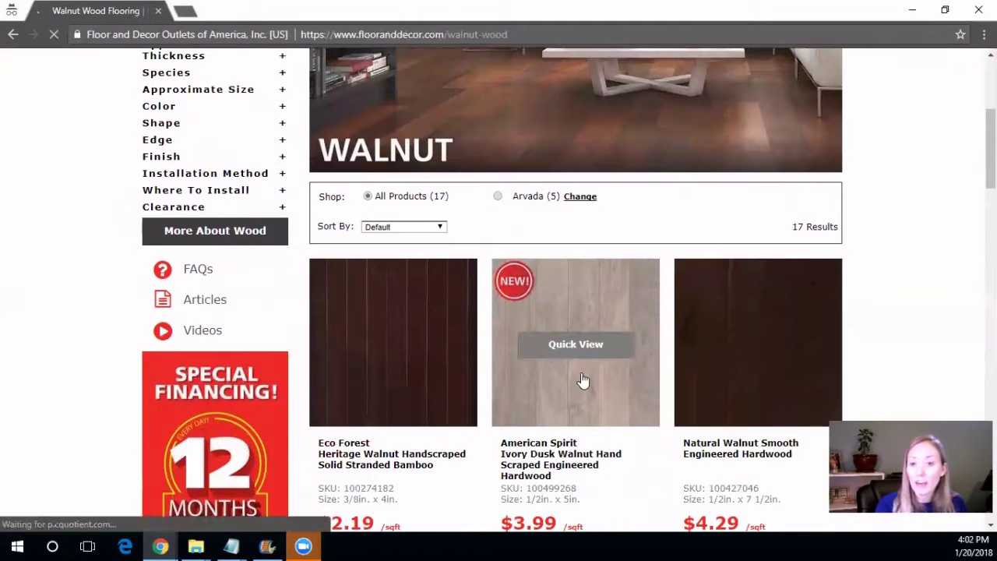
pyautogui.scroll(-2, 580, 374)
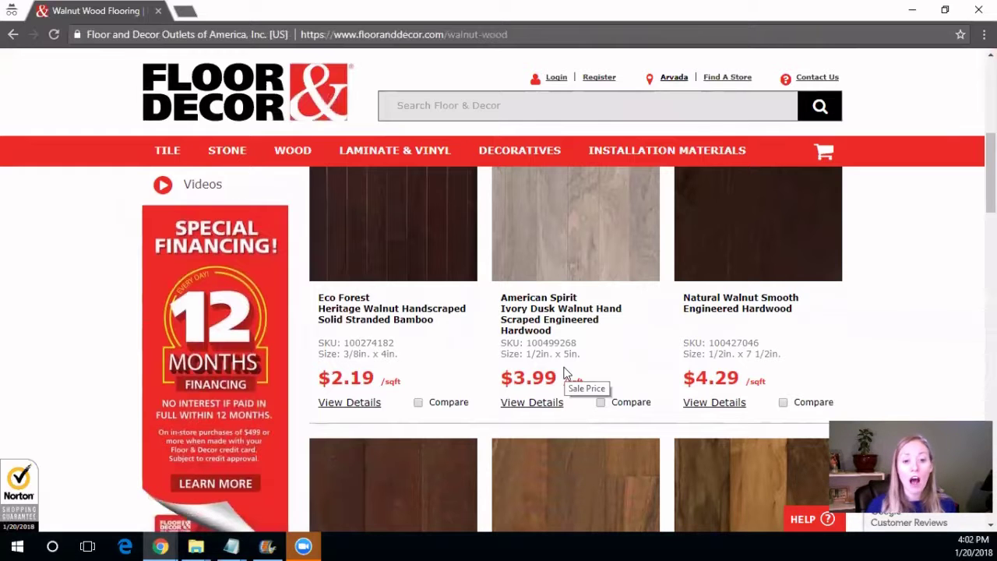
# - Switch to the regular browser window and review the American Black Walnut description on the Magnus Anderson site
pyautogui.click(160, 546)
pyautogui.click(110, 493)
pyautogui.click(354, 11)
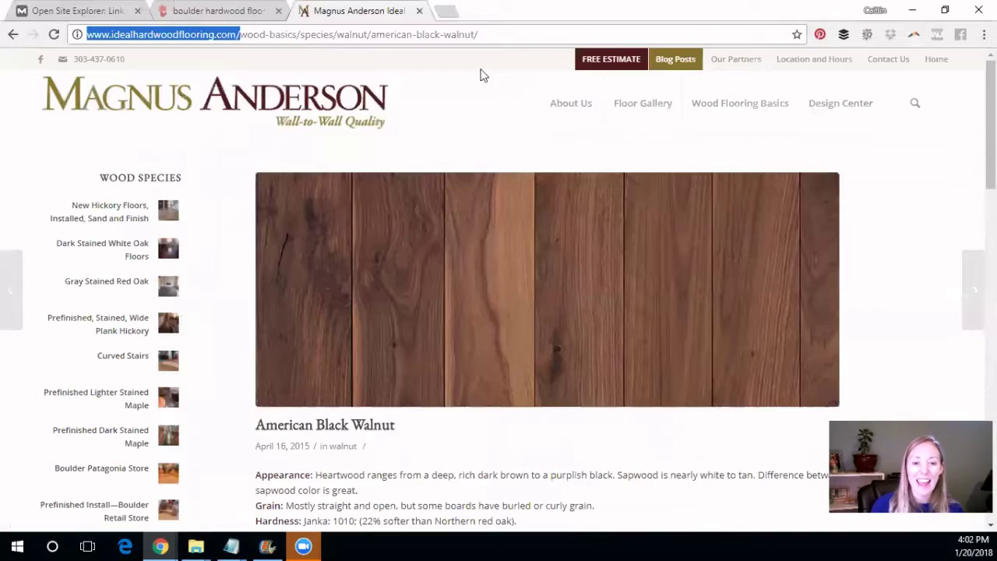
pyautogui.scroll(-2, 534, 350)
pyautogui.moveTo(256, 328); pyautogui.dragTo(543, 406)
pyautogui.click(544, 386)
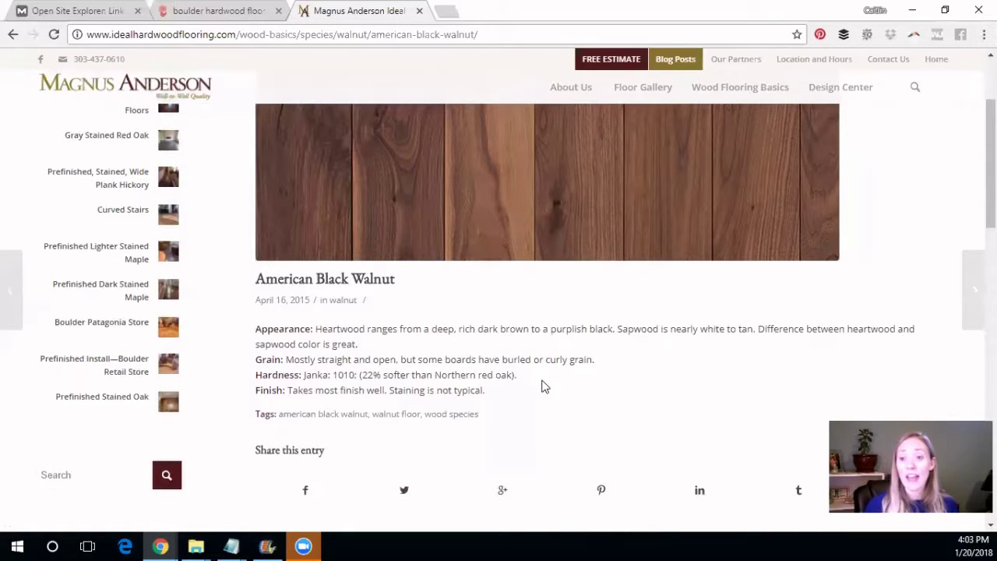
# - Revisit the Magnus Anderson site's authority metrics in Open Site Explorer, and return to the KWFinder results
pyautogui.click(244, 8)
pyautogui.click(102, 9)
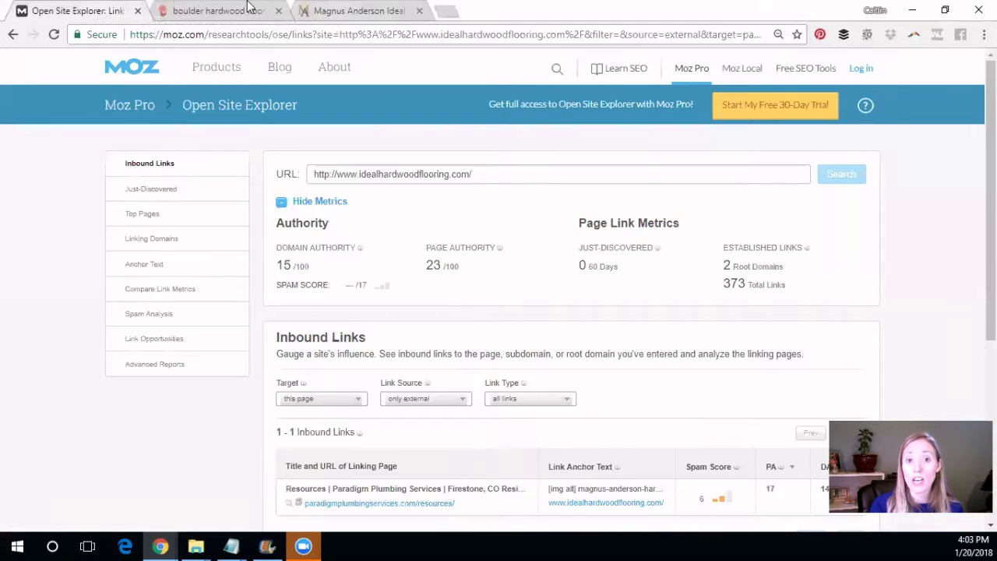
pyautogui.hotkey('ctrl', 'shift', 'Tab')
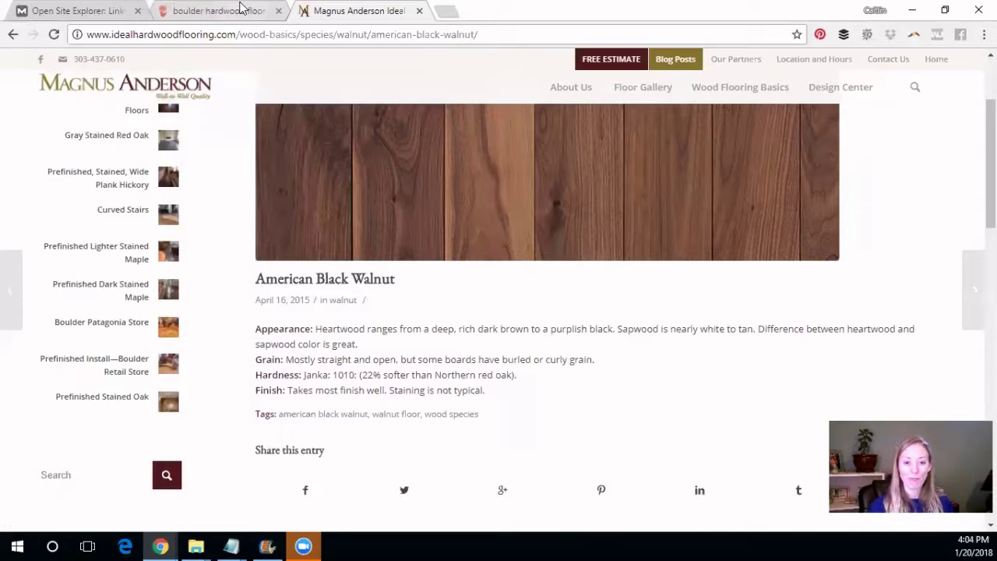
pyautogui.click(242, 9)
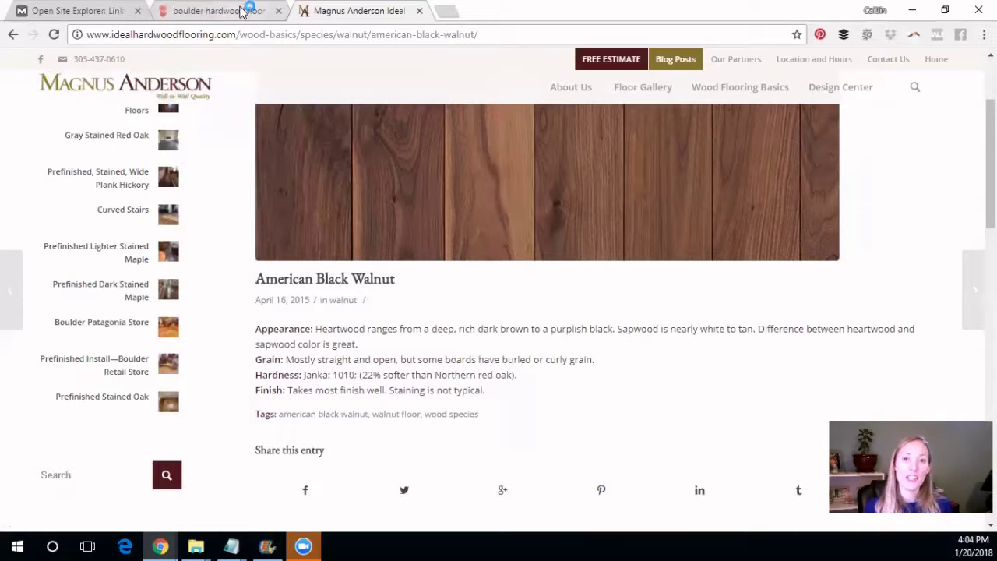